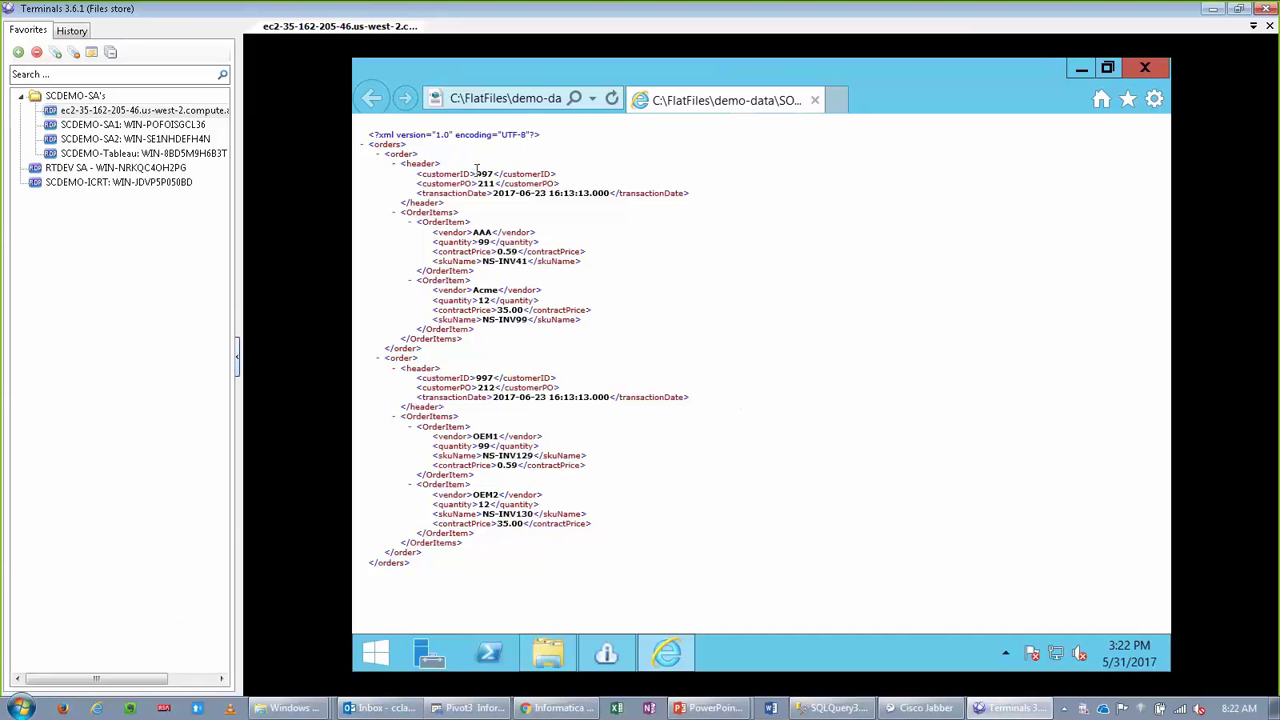
Step: Highlight the customer ID, customer PO and first SKU name in the first order of the XML file
left_click_drag(476, 174, 498, 172)
left_click_drag(477, 184, 494, 184)
left_click_drag(481, 261, 527, 263)
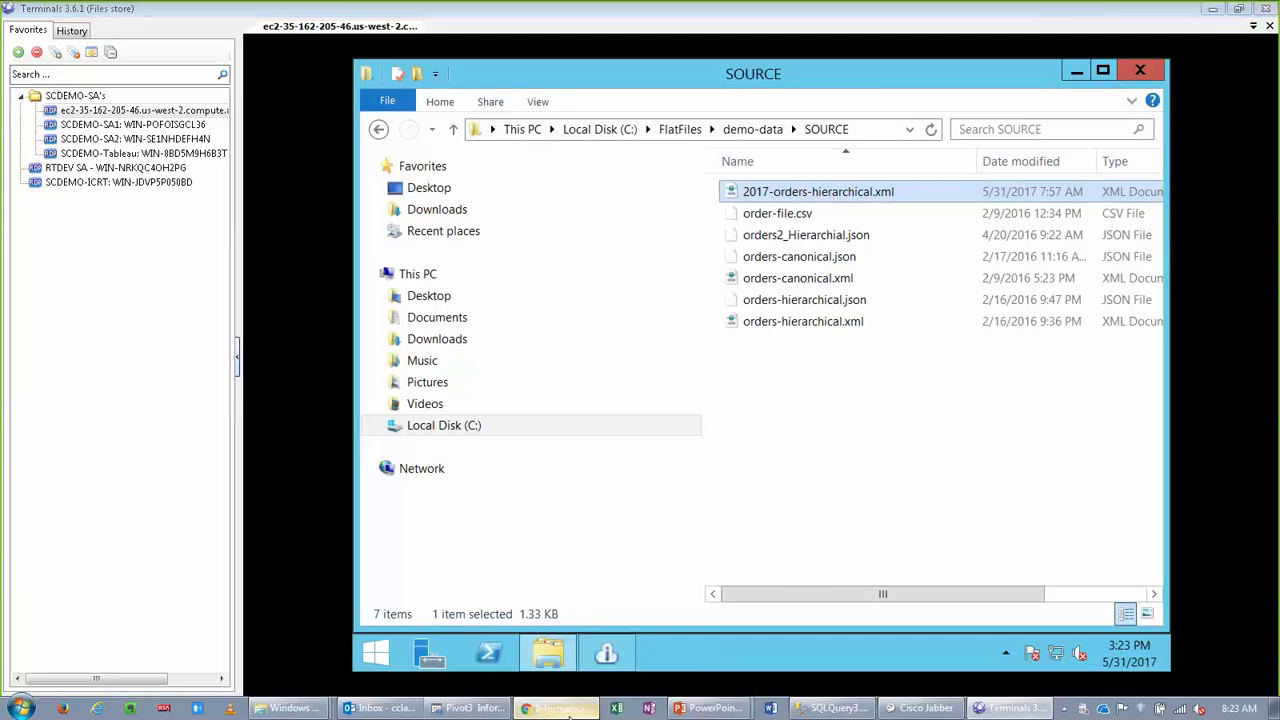
Step: Switch to Chrome, log in to Informatica Cloud with the prefilled credentials and open the Services & Processes designer
left_click(560, 708)
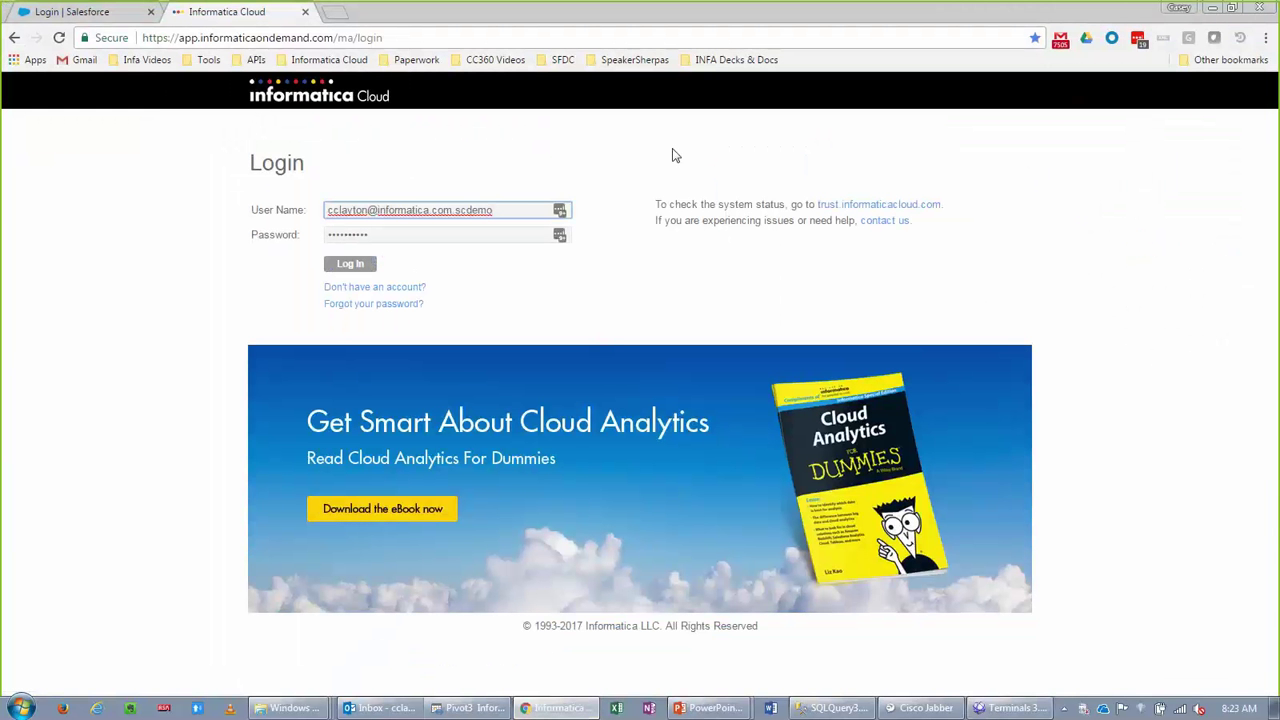
left_click(360, 268)
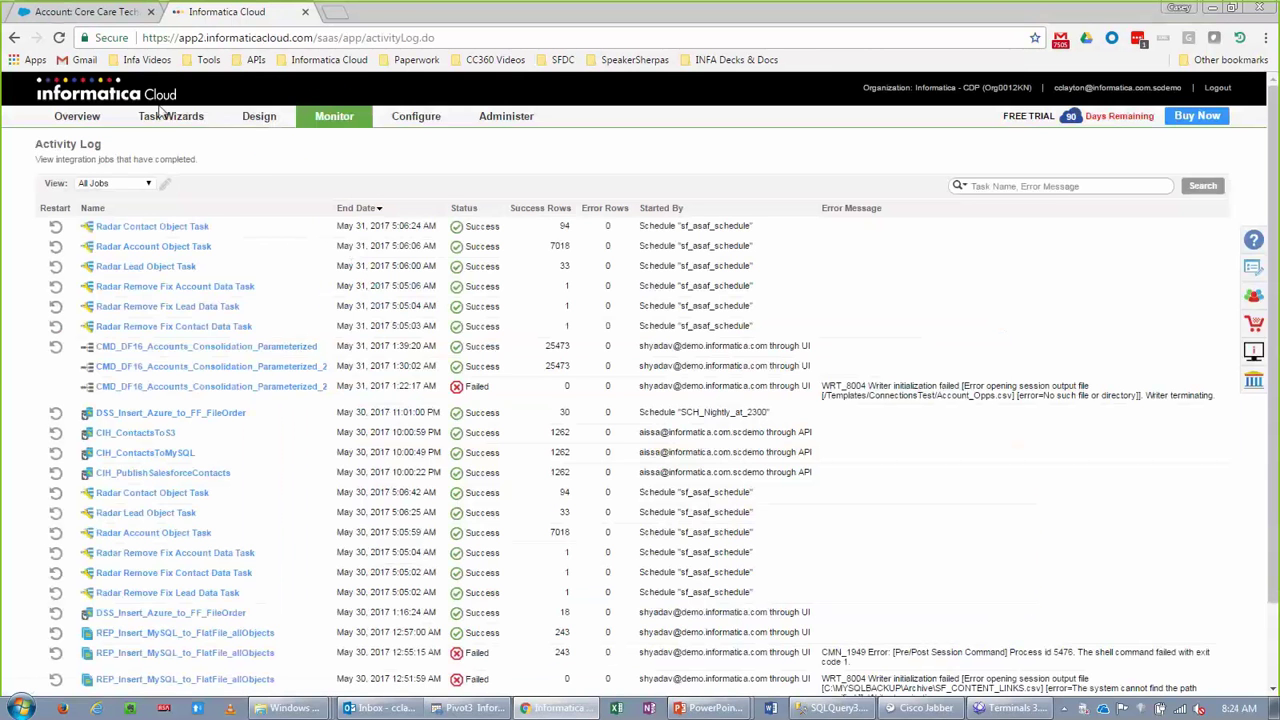
mouse_move(170, 118)
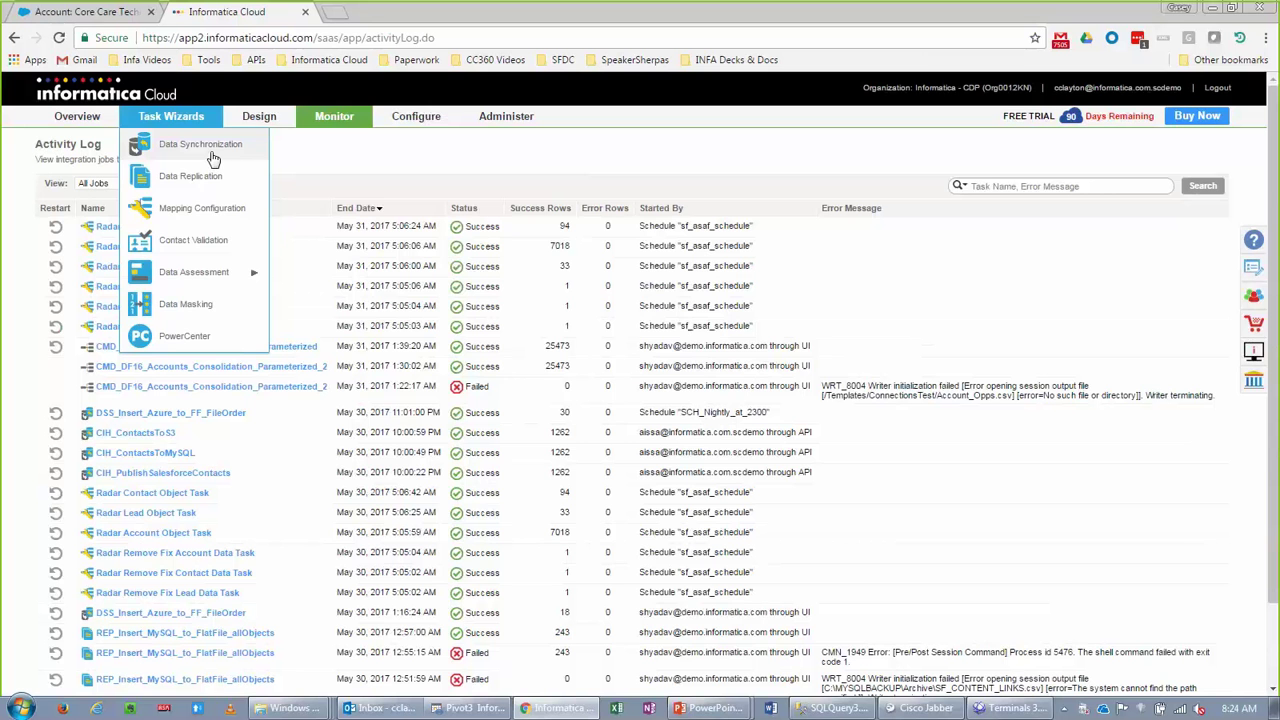
mouse_move(258, 117)
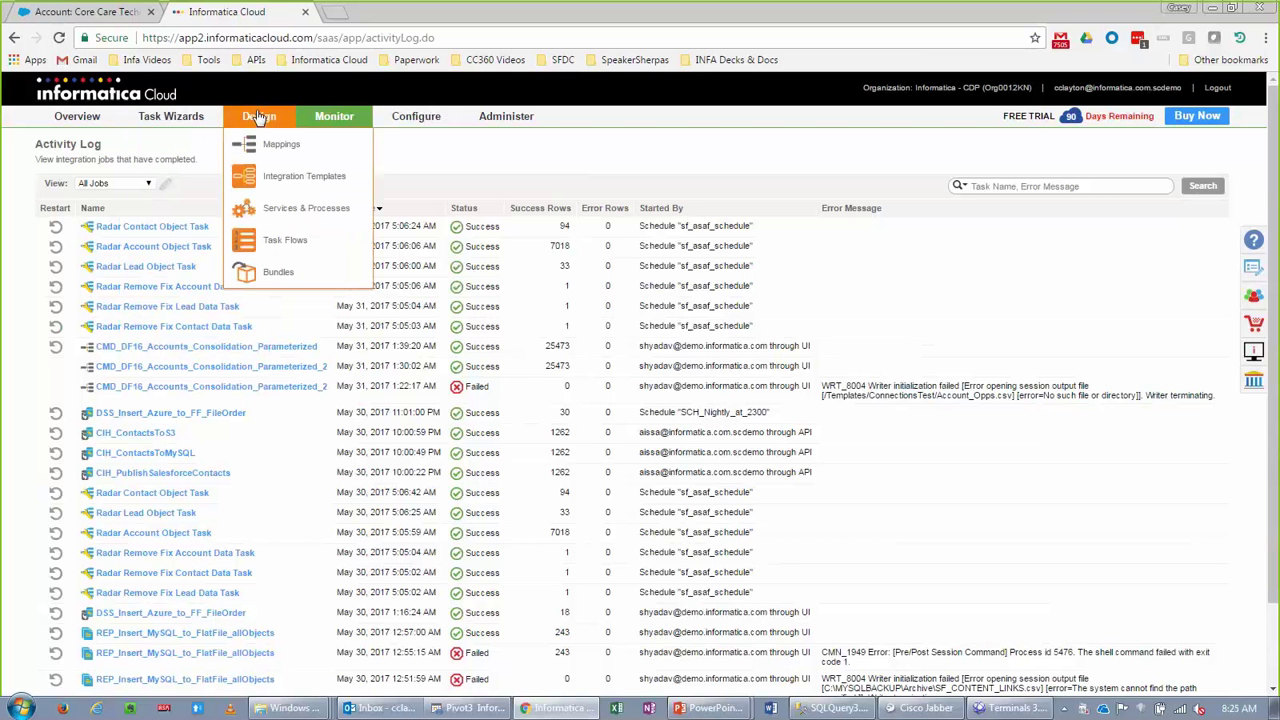
left_click(340, 219)
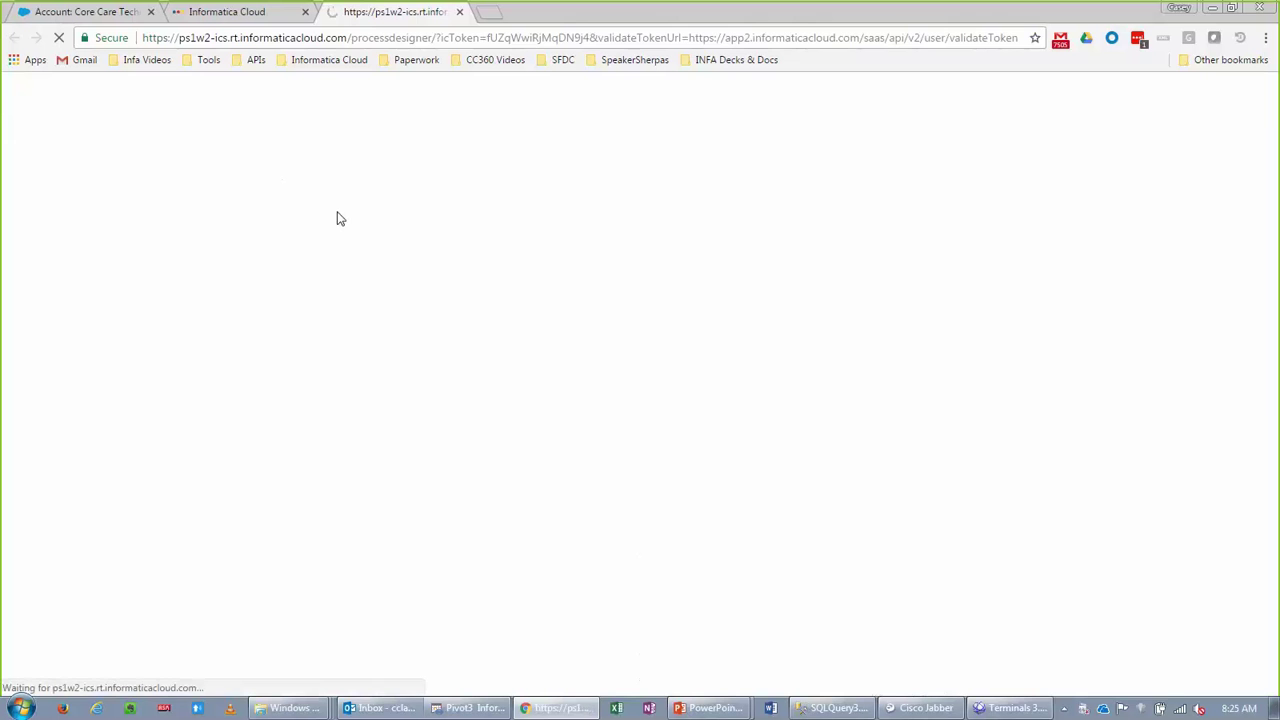
Step: Open the FileProcessOrderListToSalesforce process from the Salesforce File tag and review its start event settings
left_click(18, 312)
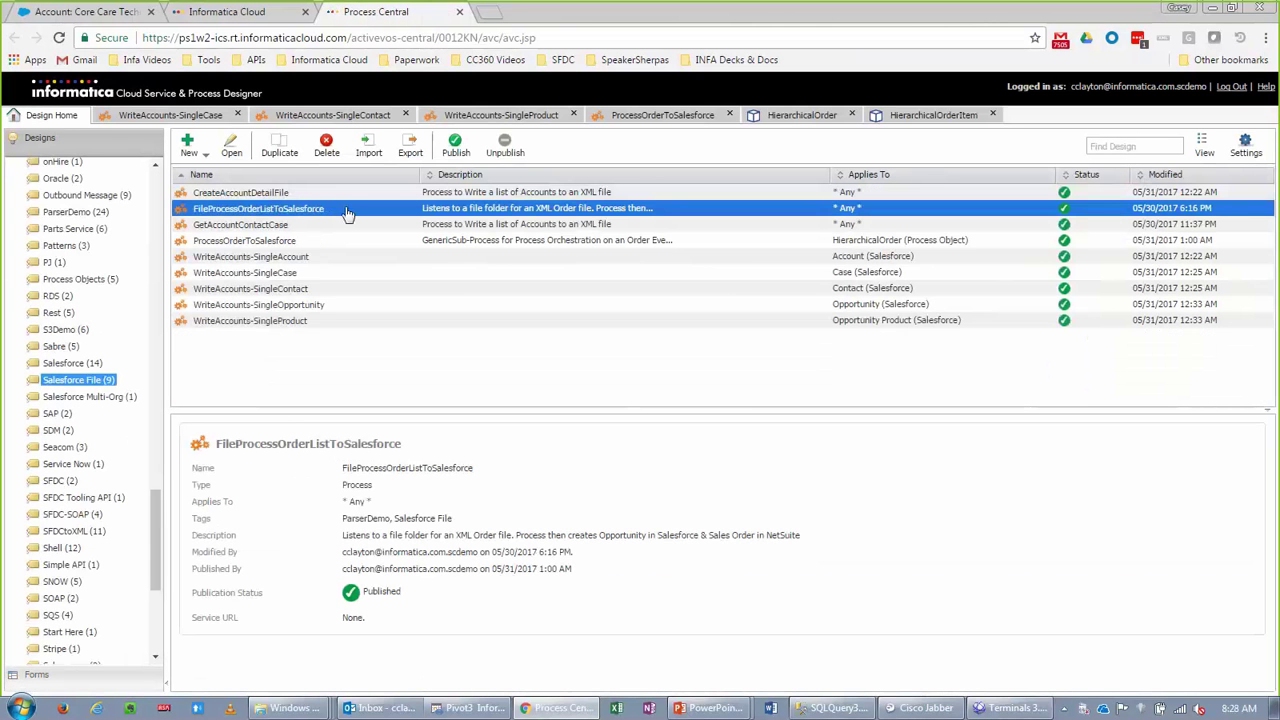
double_click(307, 210)
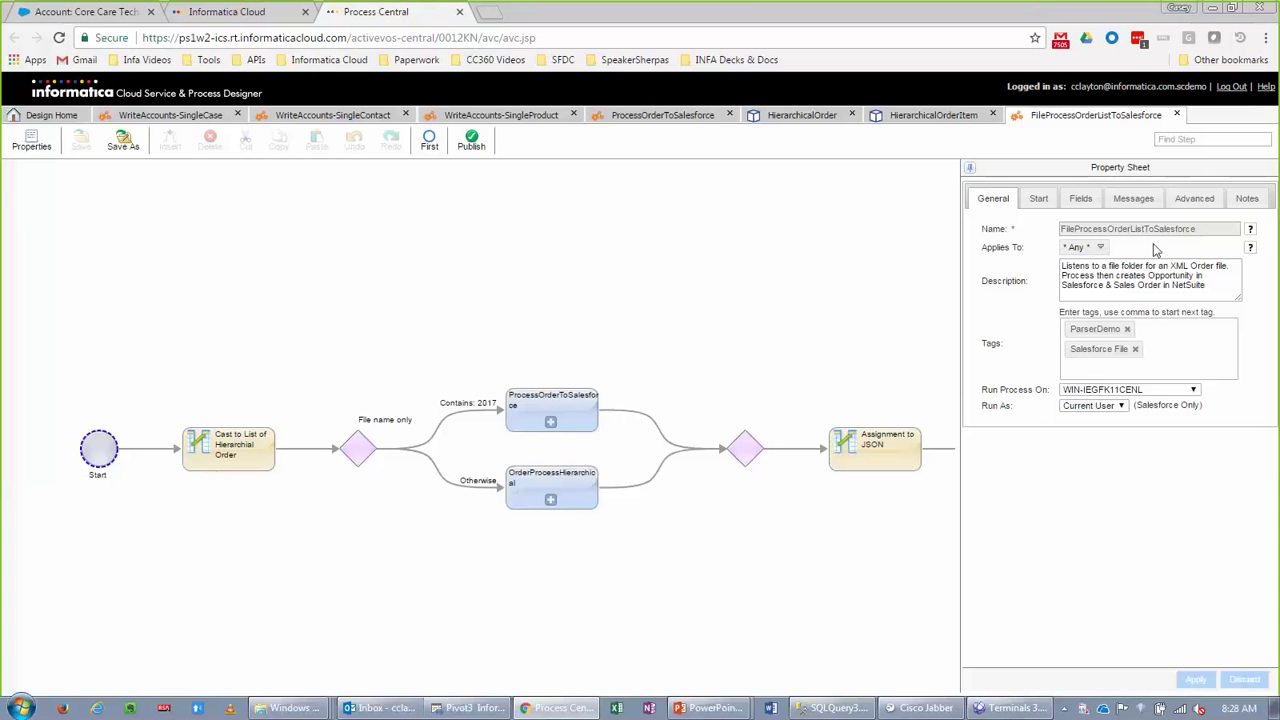
left_click(1038, 202)
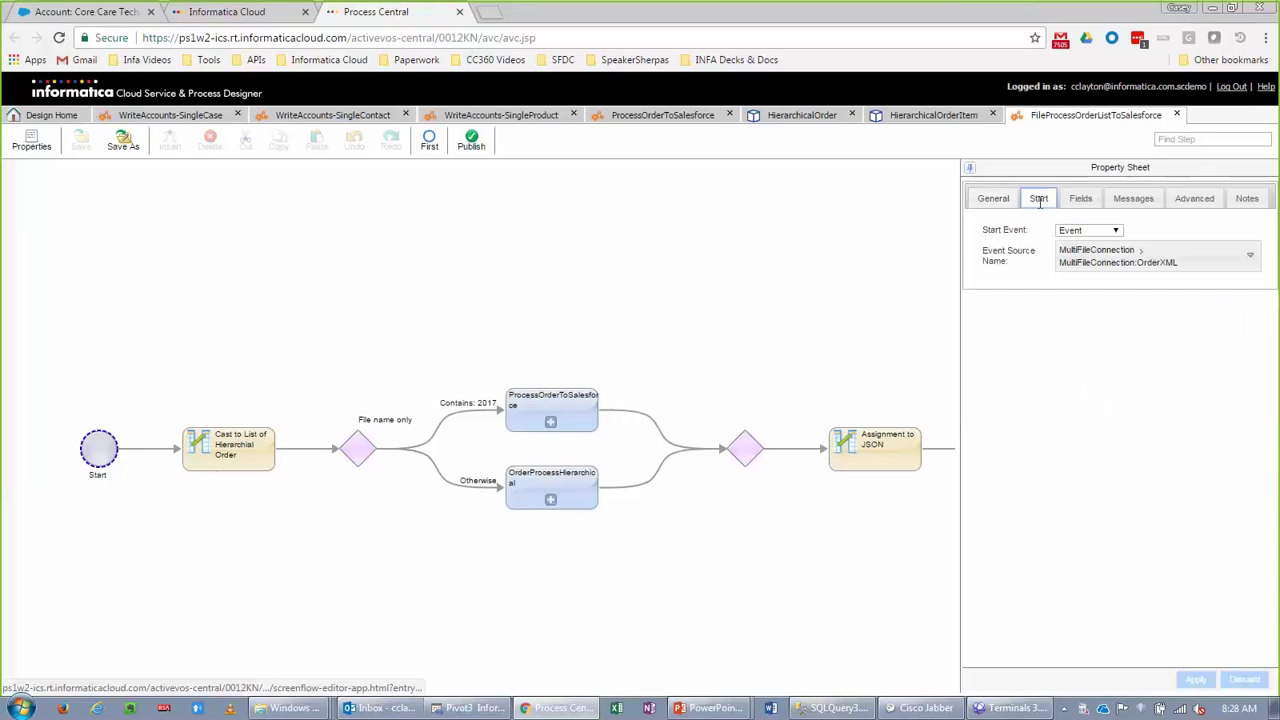
left_click(1103, 231)
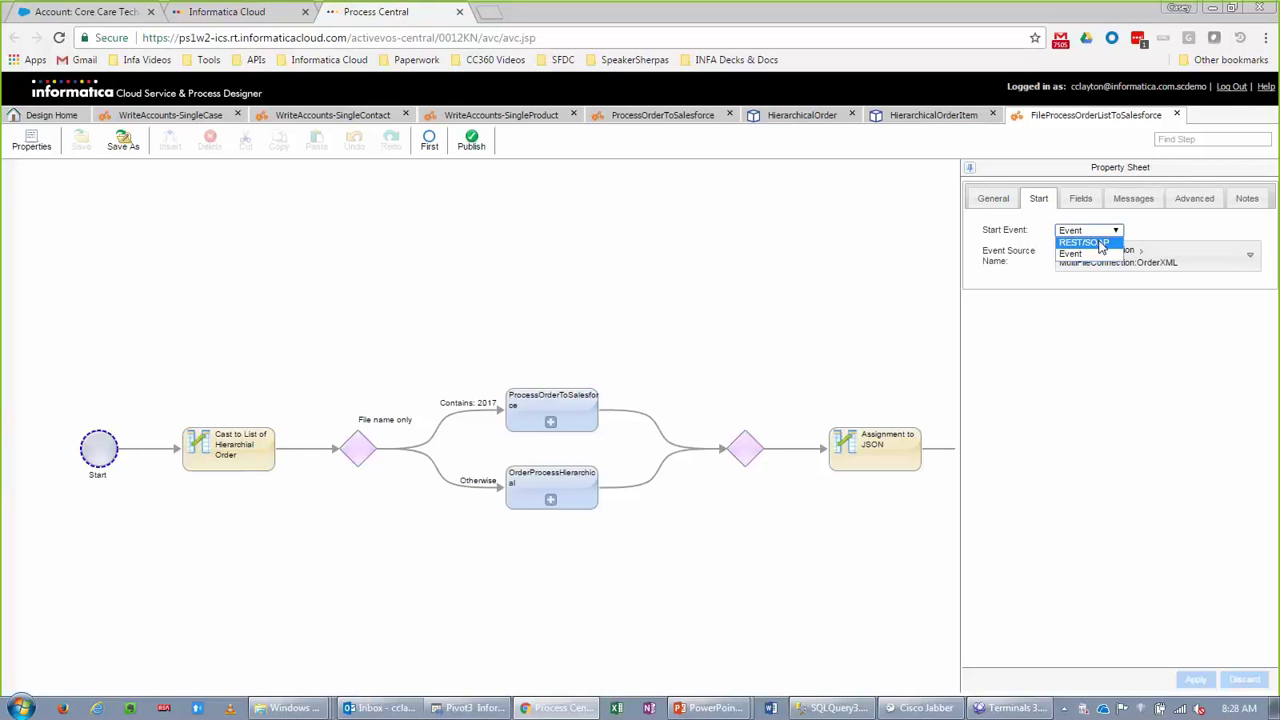
left_click(1092, 255)
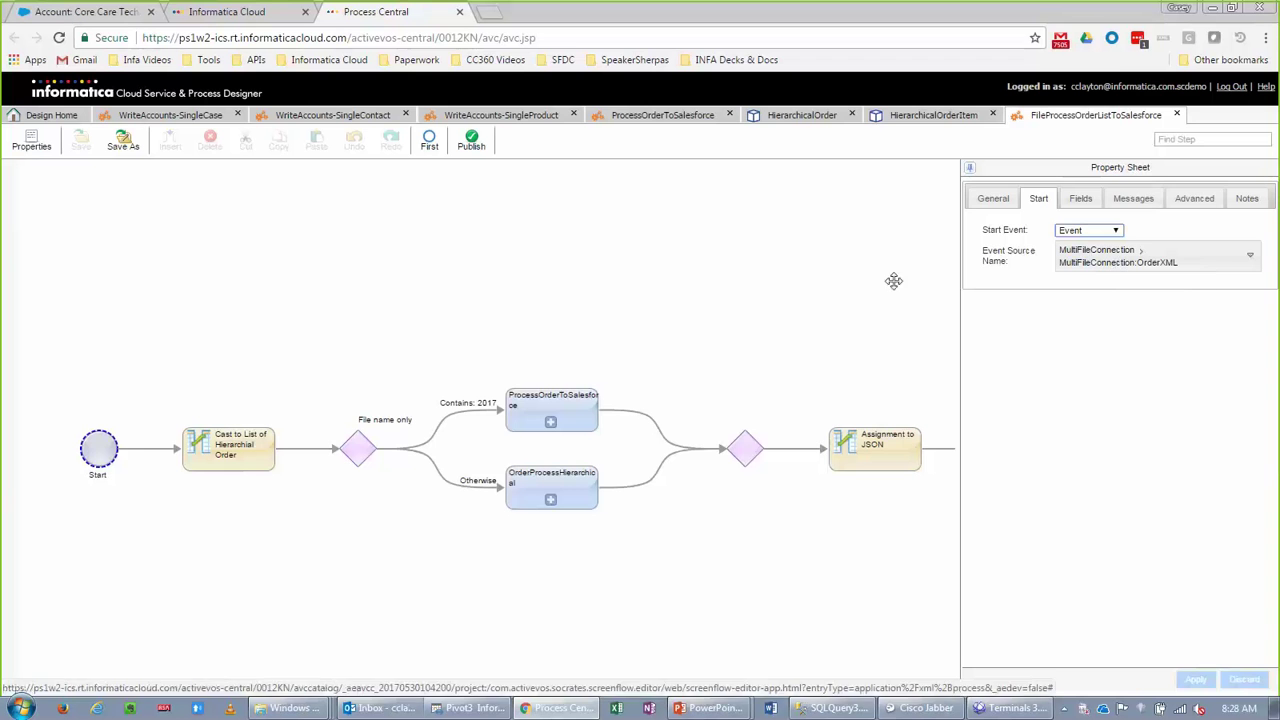
left_click(968, 167)
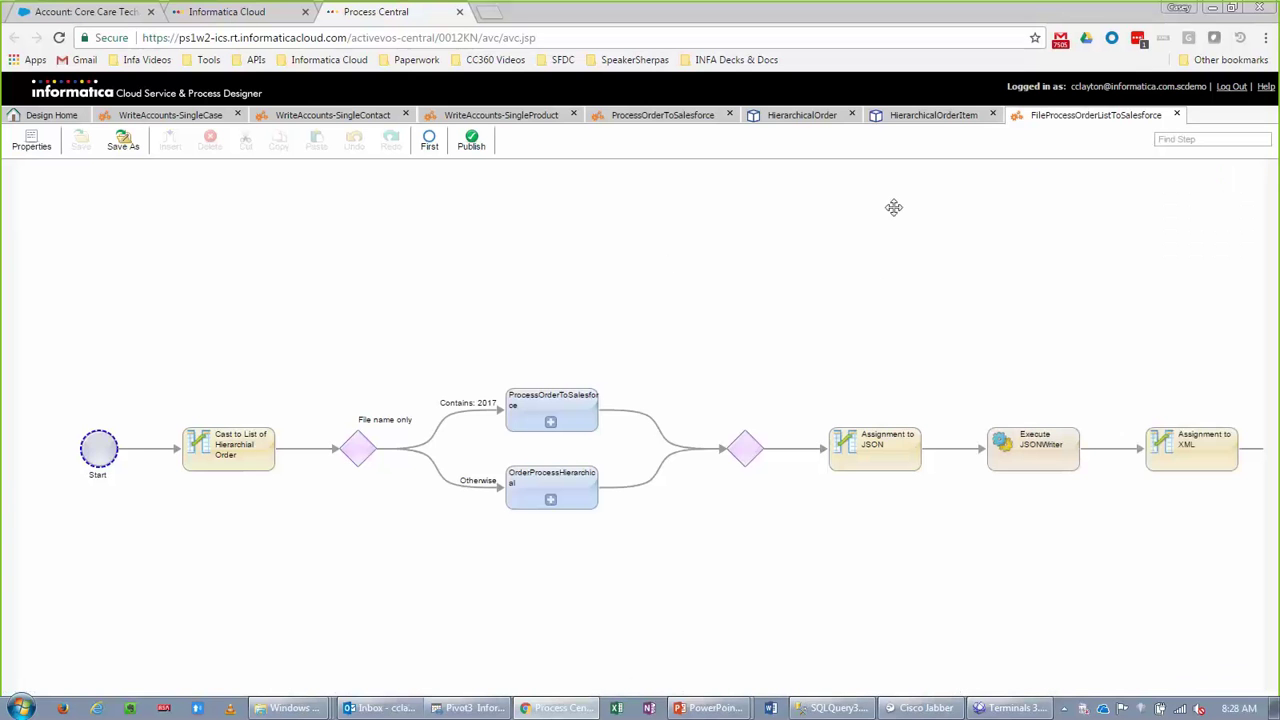
Step: Examine the ProcessOrderToSalesforce and OrderProcessHierarchical subprocesses, the File name only decision and the rest of the process flow
left_click(540, 402)
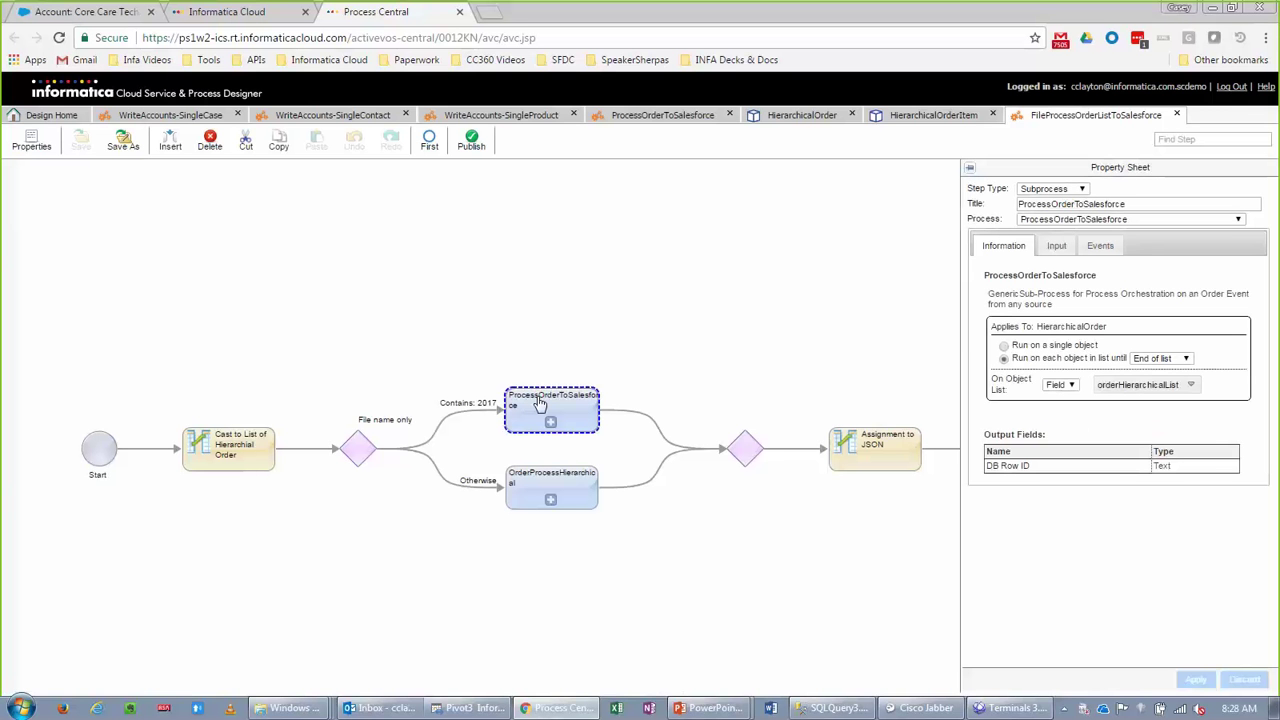
left_click(532, 476)
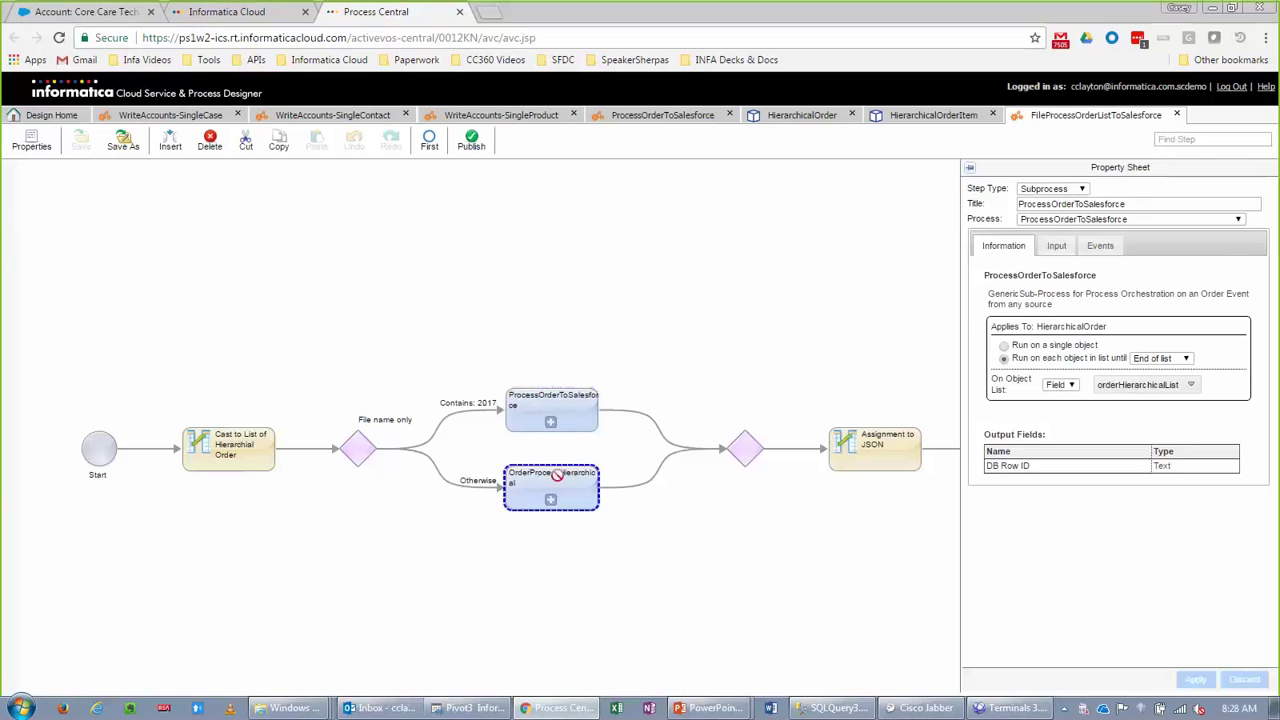
left_click(368, 450)
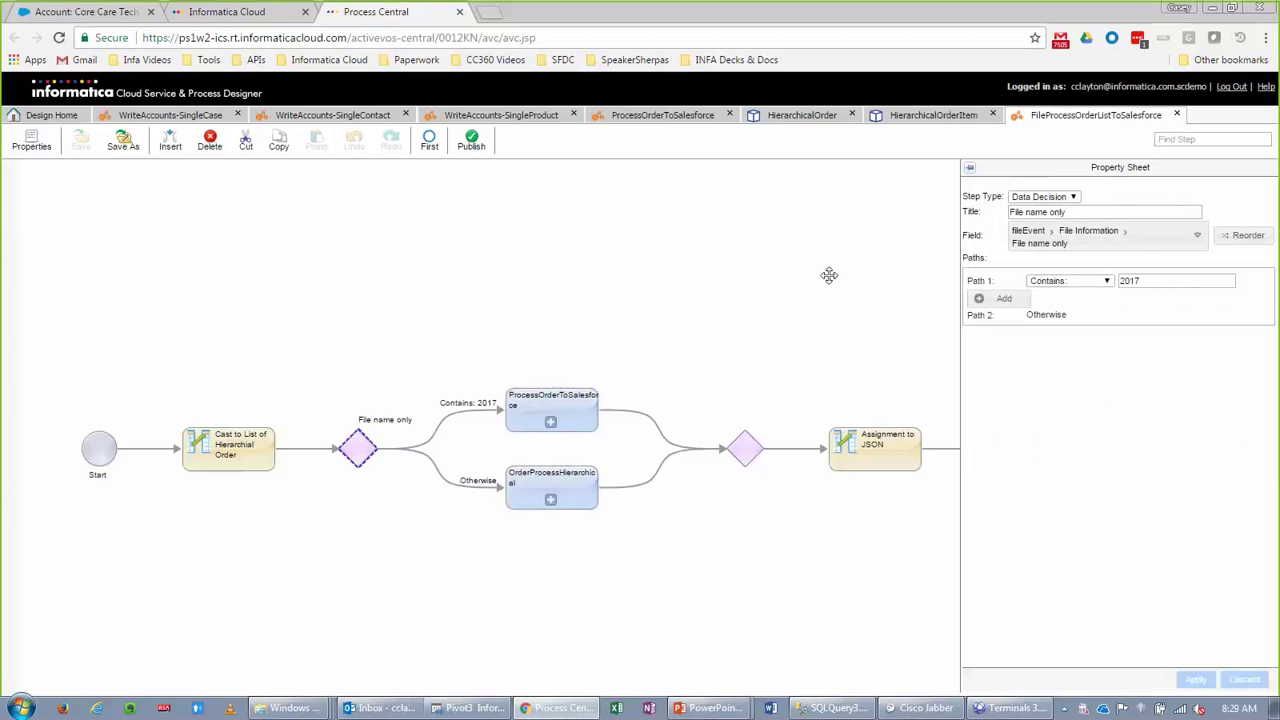
left_click_drag(829, 274, 578, 265)
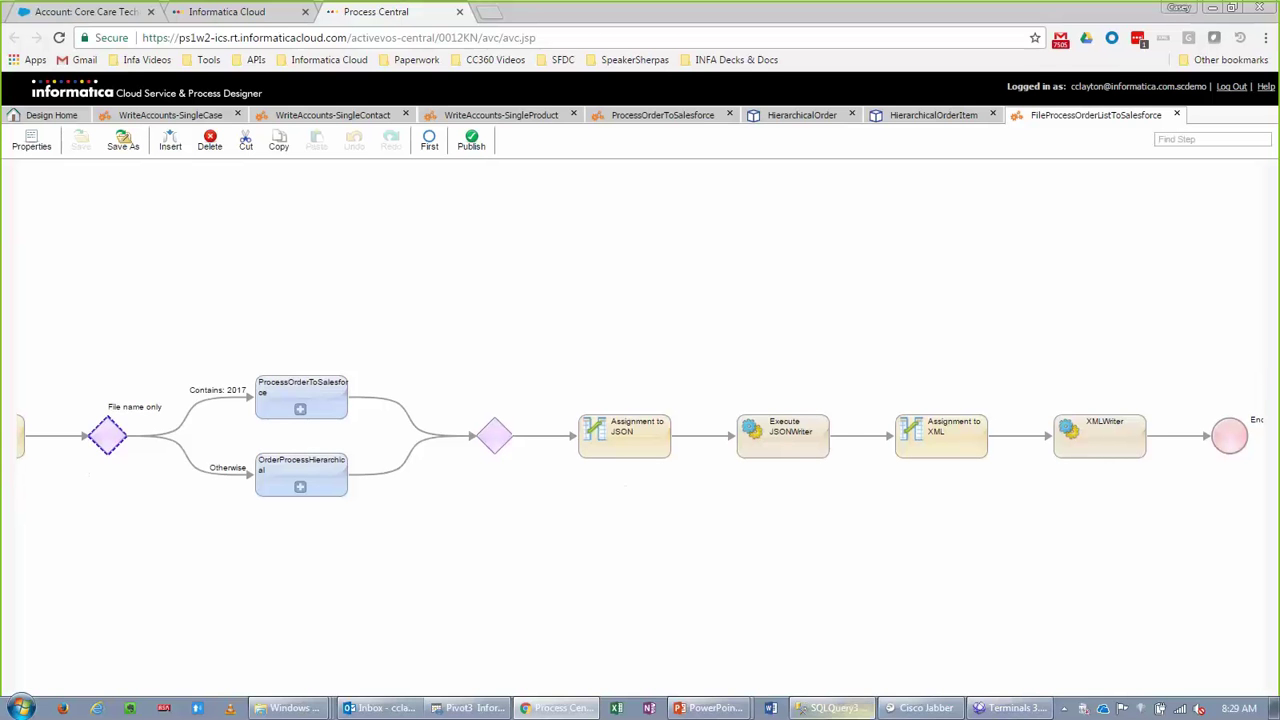
Step: Switch to the Terminals remote session and check the contents of 2017-orders-hierarchical.xml, closing the file again
left_click(1012, 708)
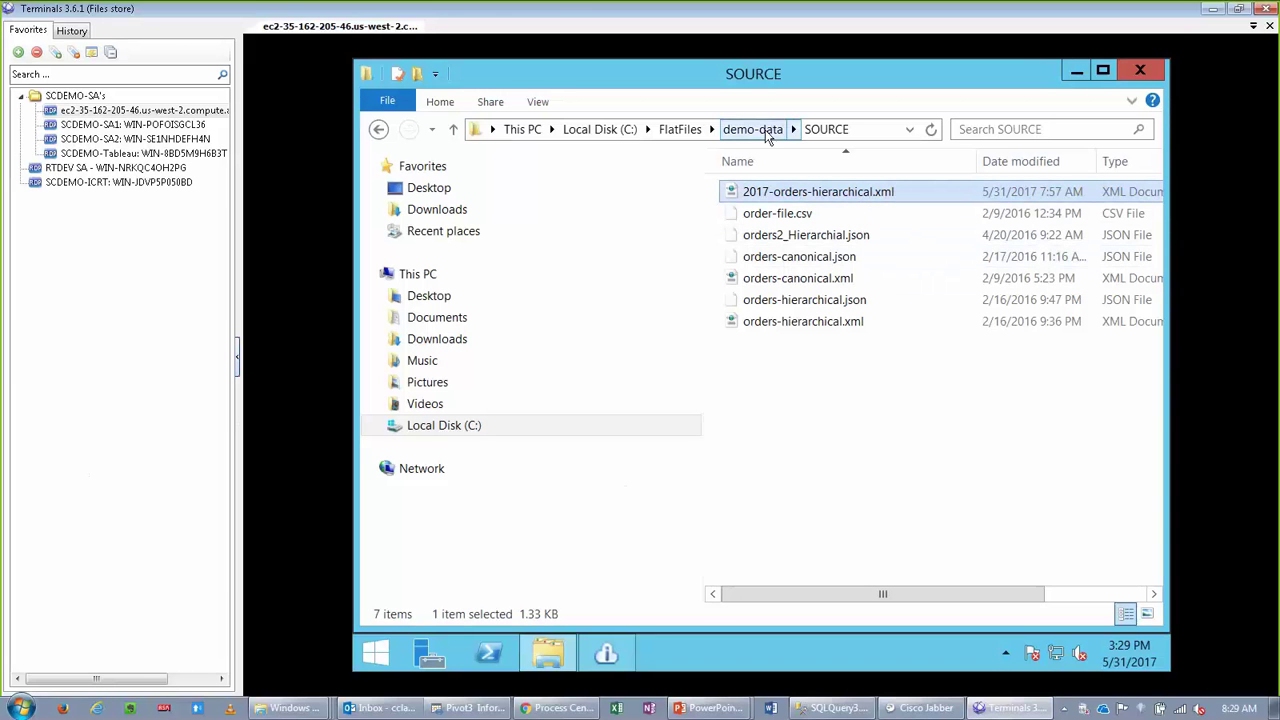
double_click(828, 191)
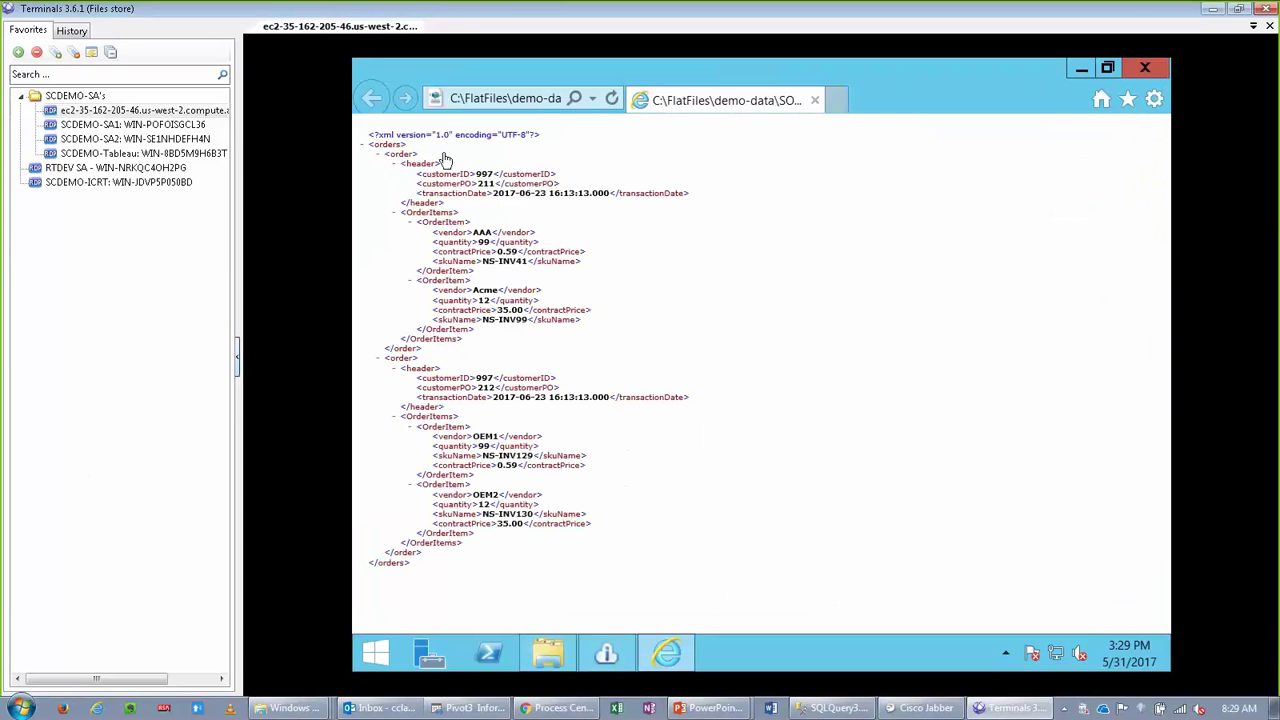
left_click(1147, 72)
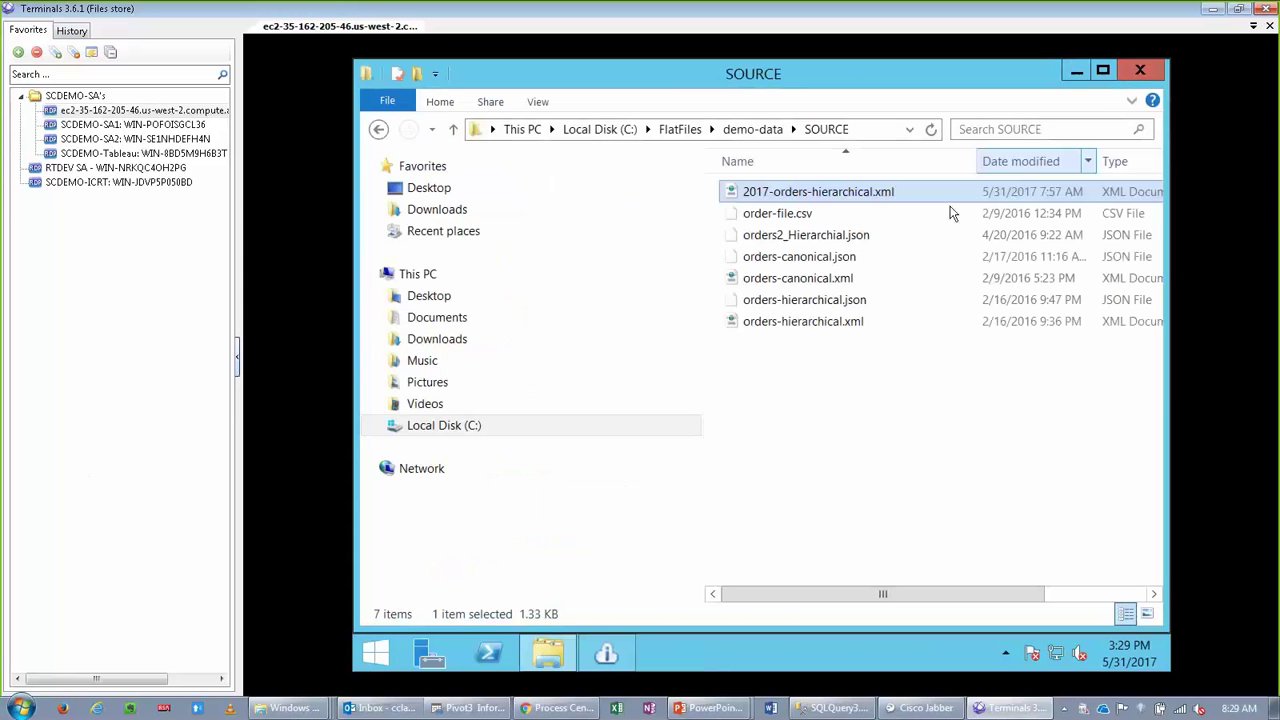
Step: Copy 2017-orders-hierarchical.xml from the SOURCE folder into the demo-data xml folder
left_click(760, 135)
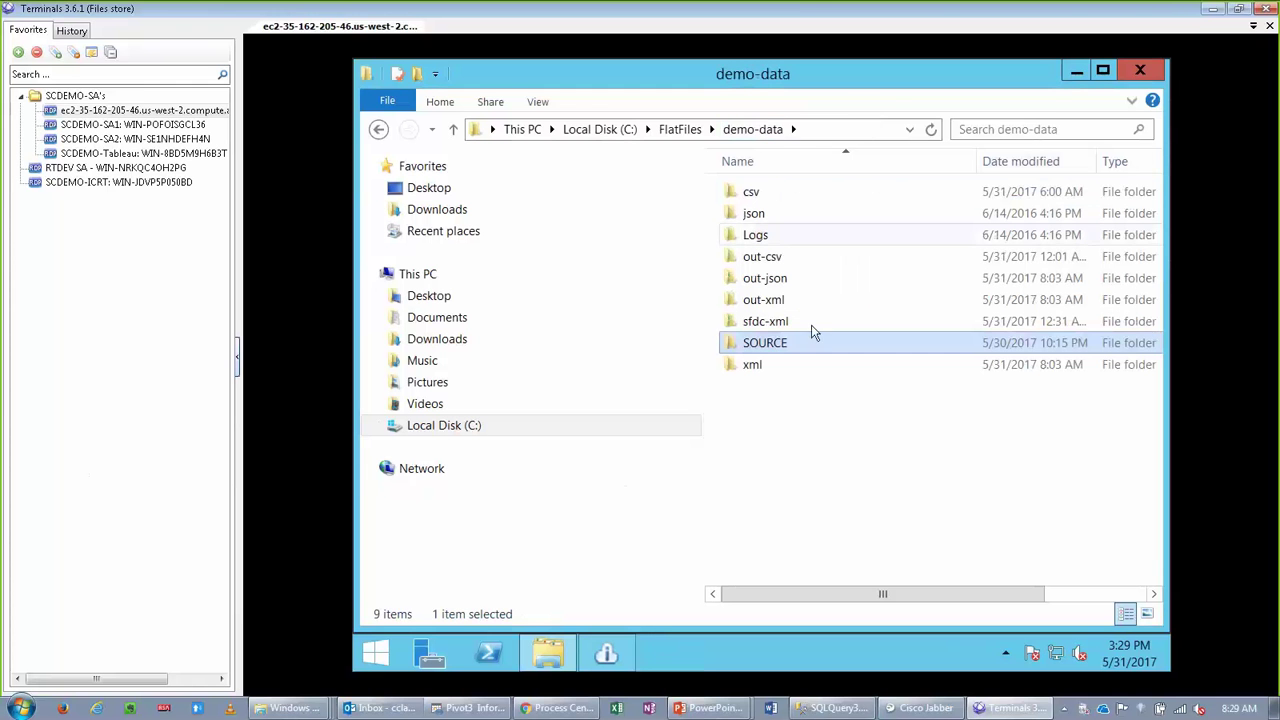
double_click(765, 370)
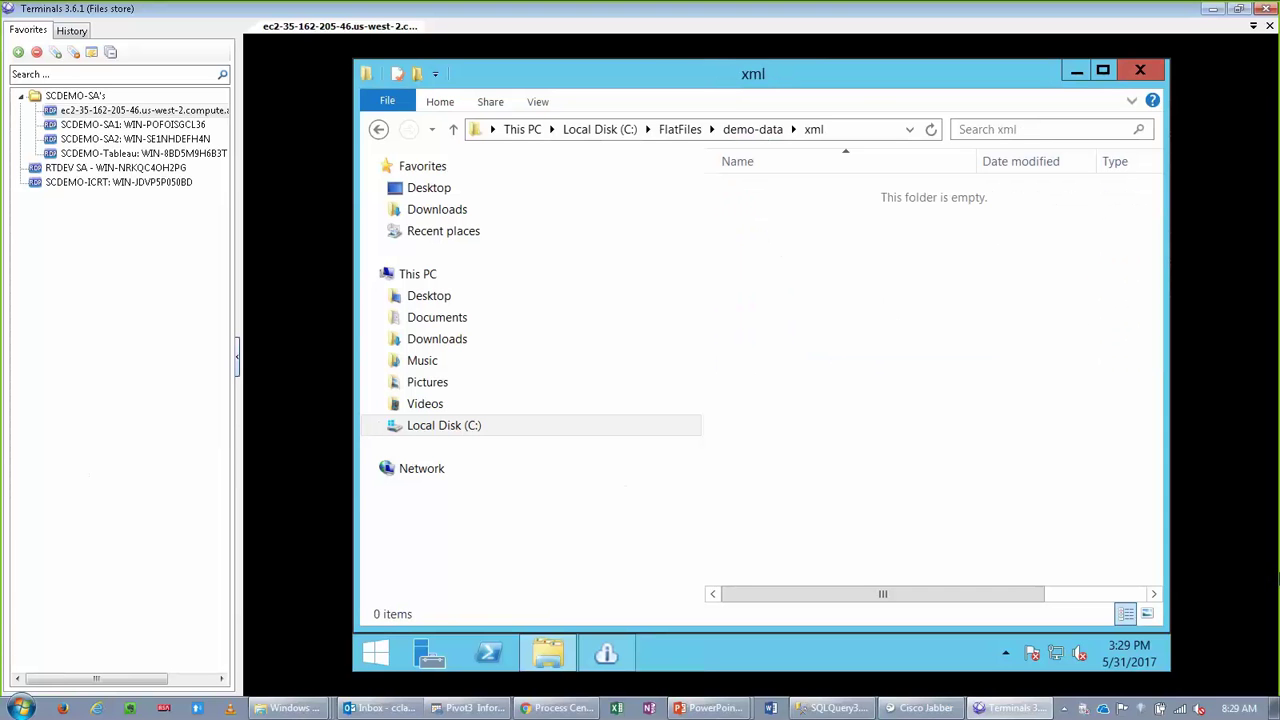
key("ctrl+v")
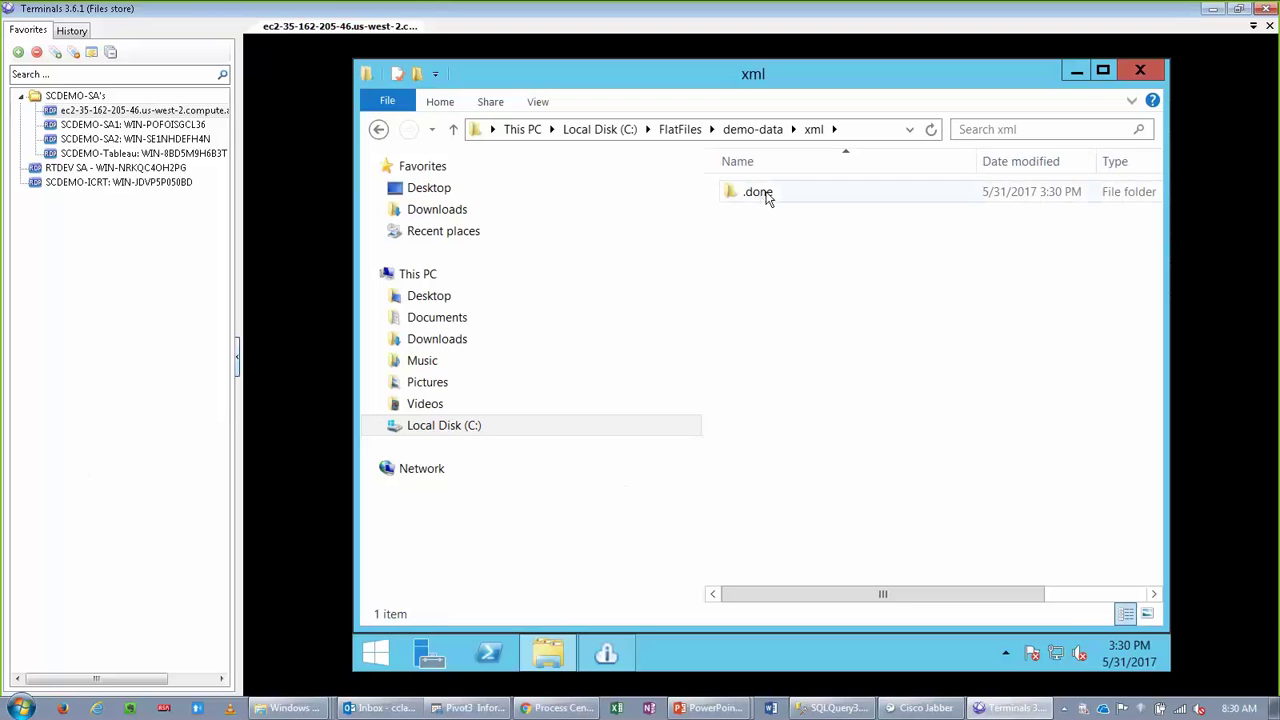
Step: Open ordersOut_Hierarchial.xml from the demo-data out-xml folder and select the first order's opportunity ID
mouse_move(757, 198)
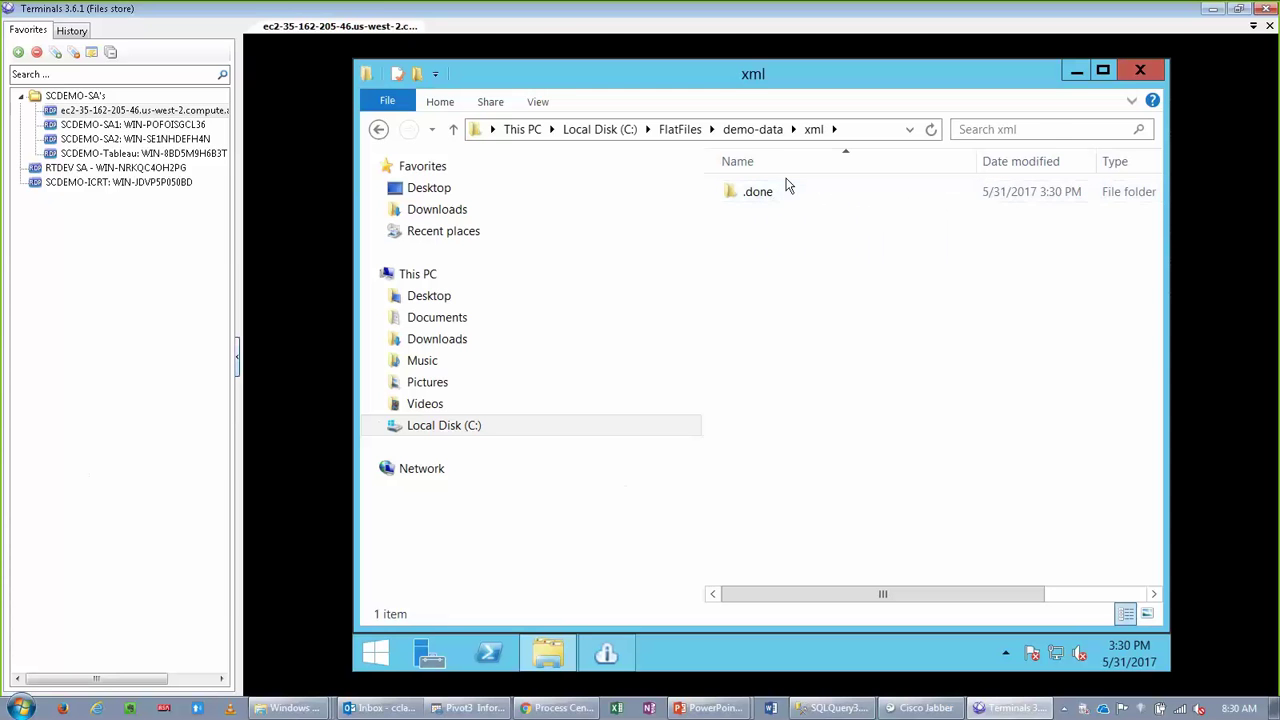
left_click(755, 136)
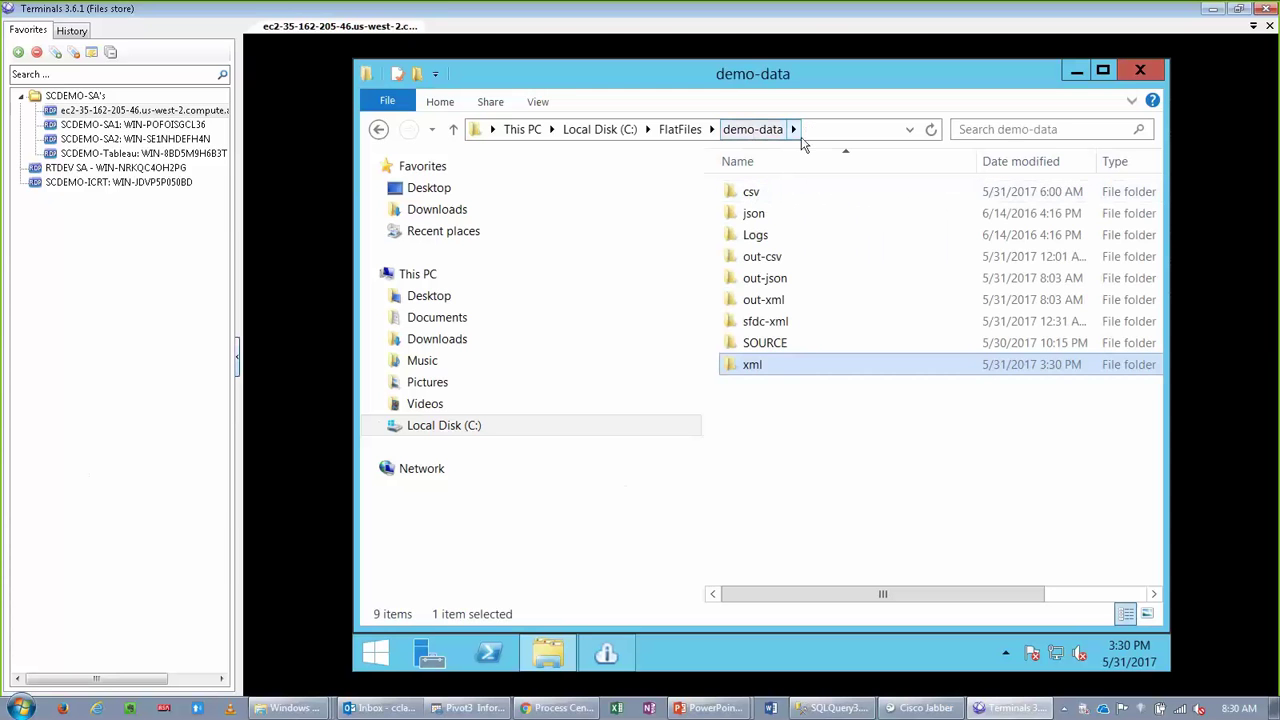
double_click(804, 300)
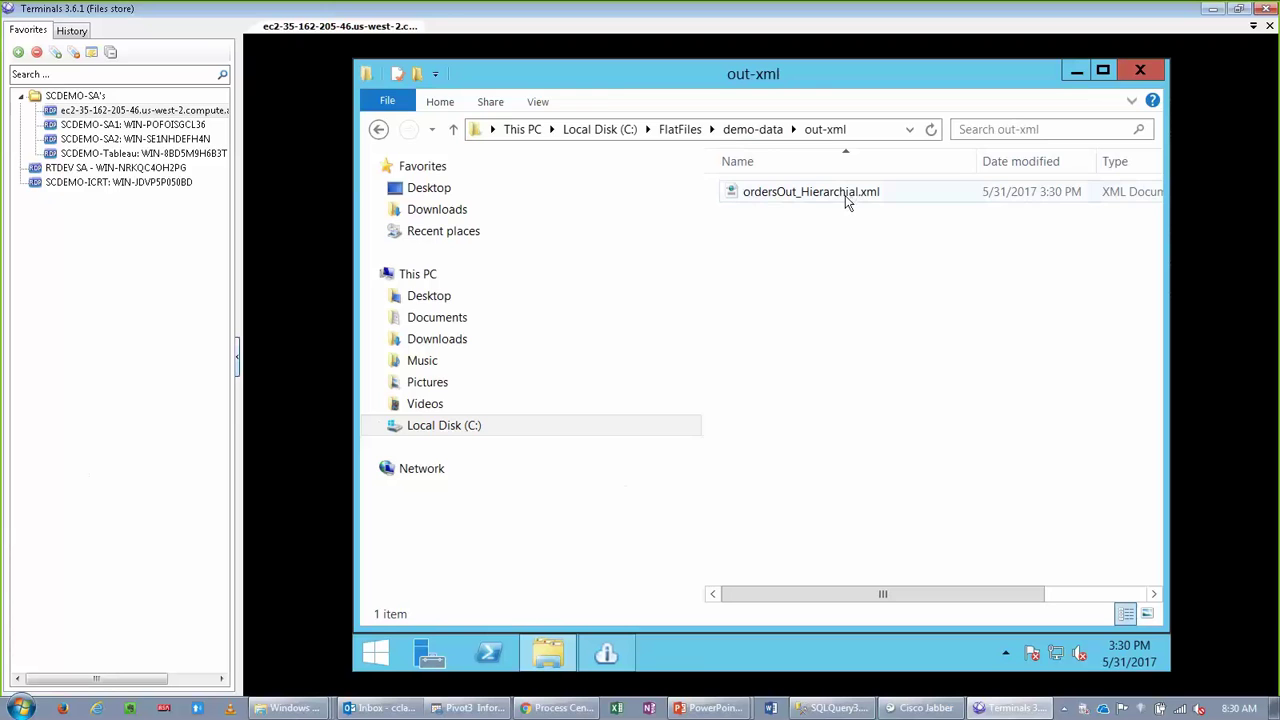
double_click(811, 192)
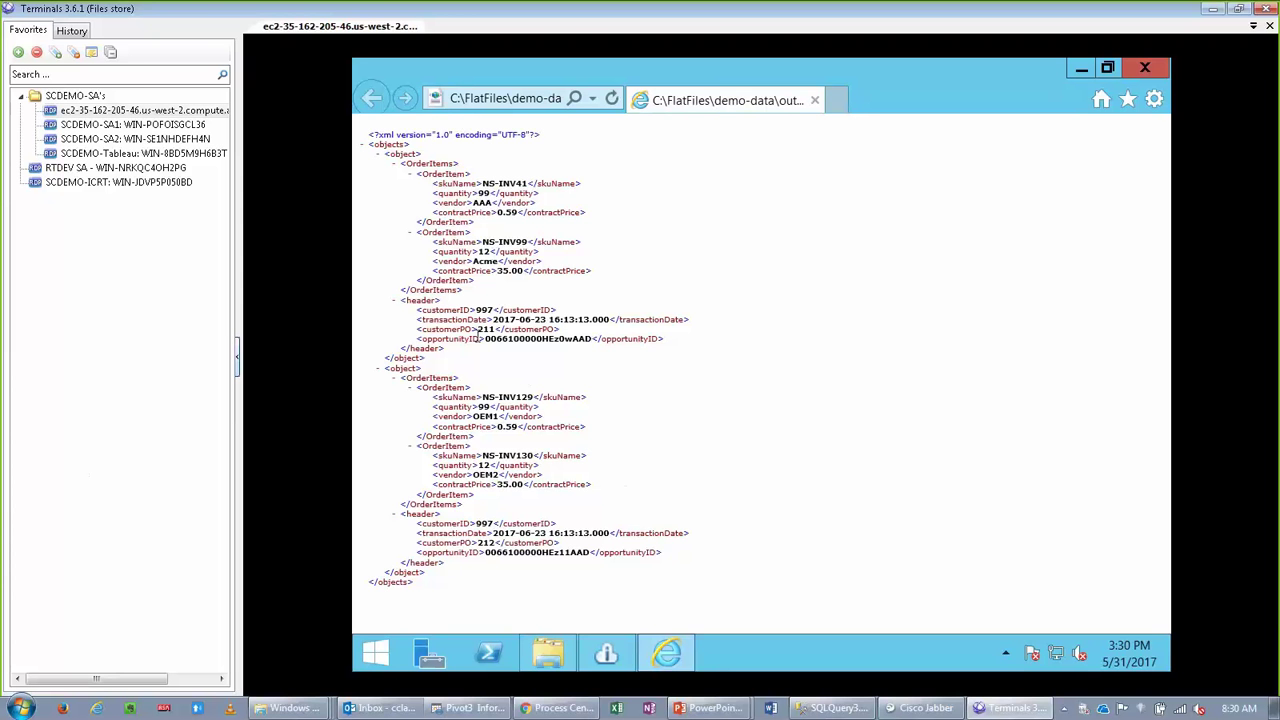
left_click_drag(485, 341, 592, 341)
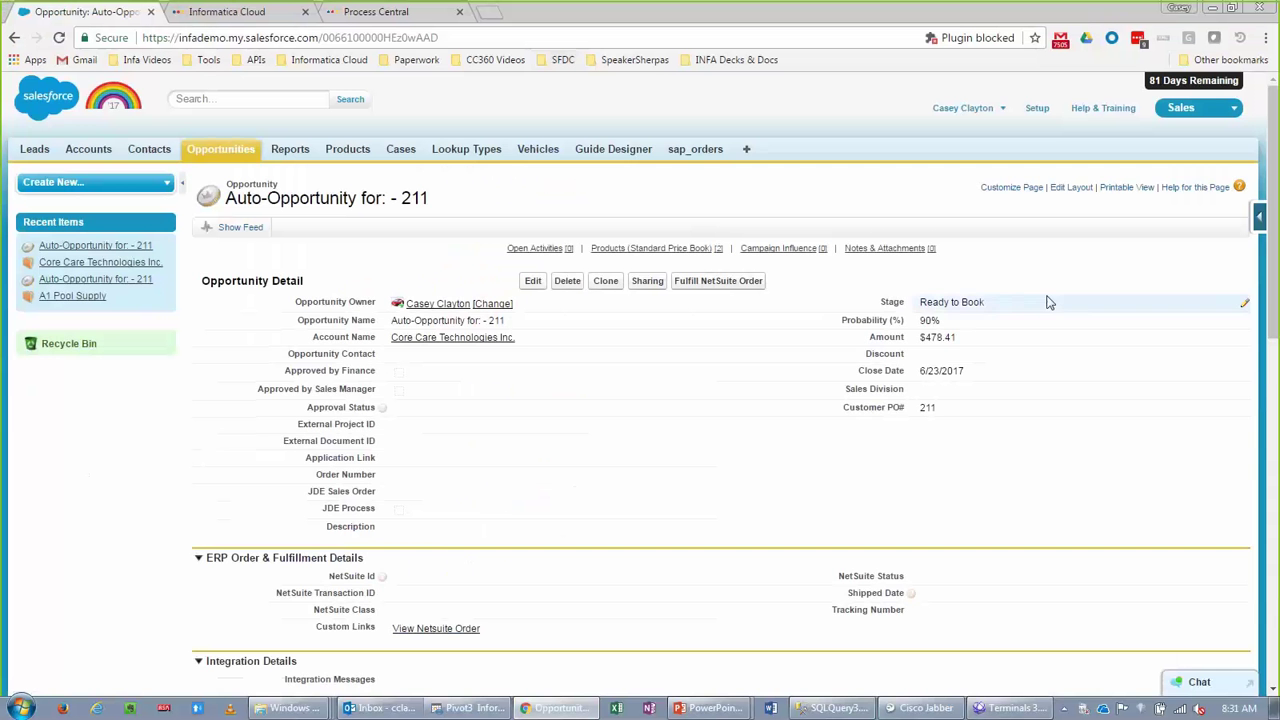
Step: Review the Salesforce opportunity record for the first order, including its details, ERP fulfillment section and product lines
scroll(1050, 302, "down", 3)
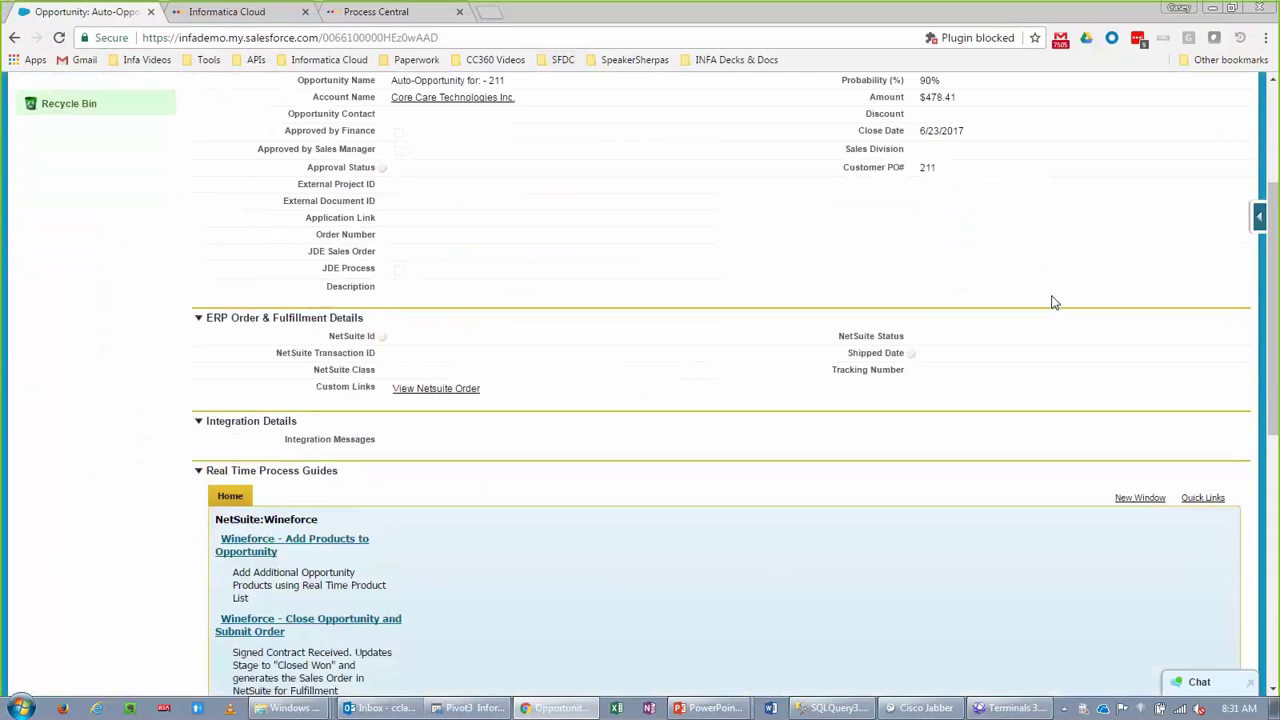
scroll(1051, 298, "up", 3)
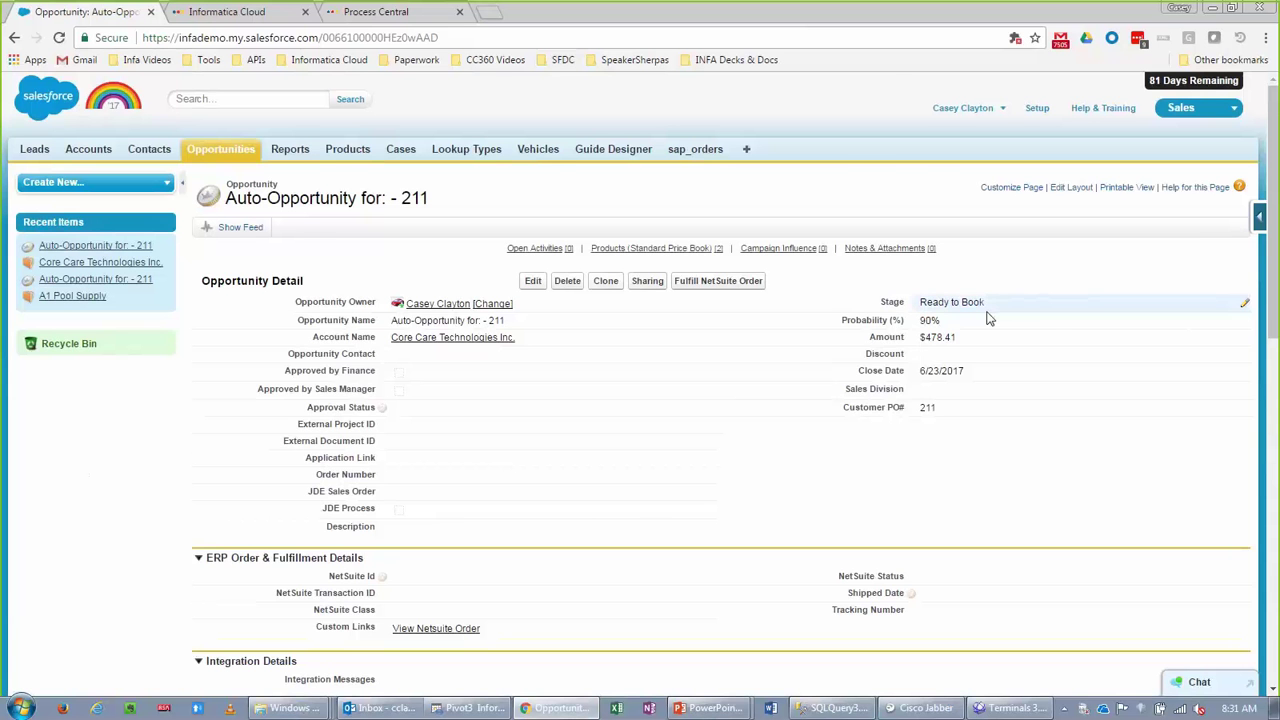
scroll(988, 318, "down", 3)
scroll(988, 318, "down", 8)
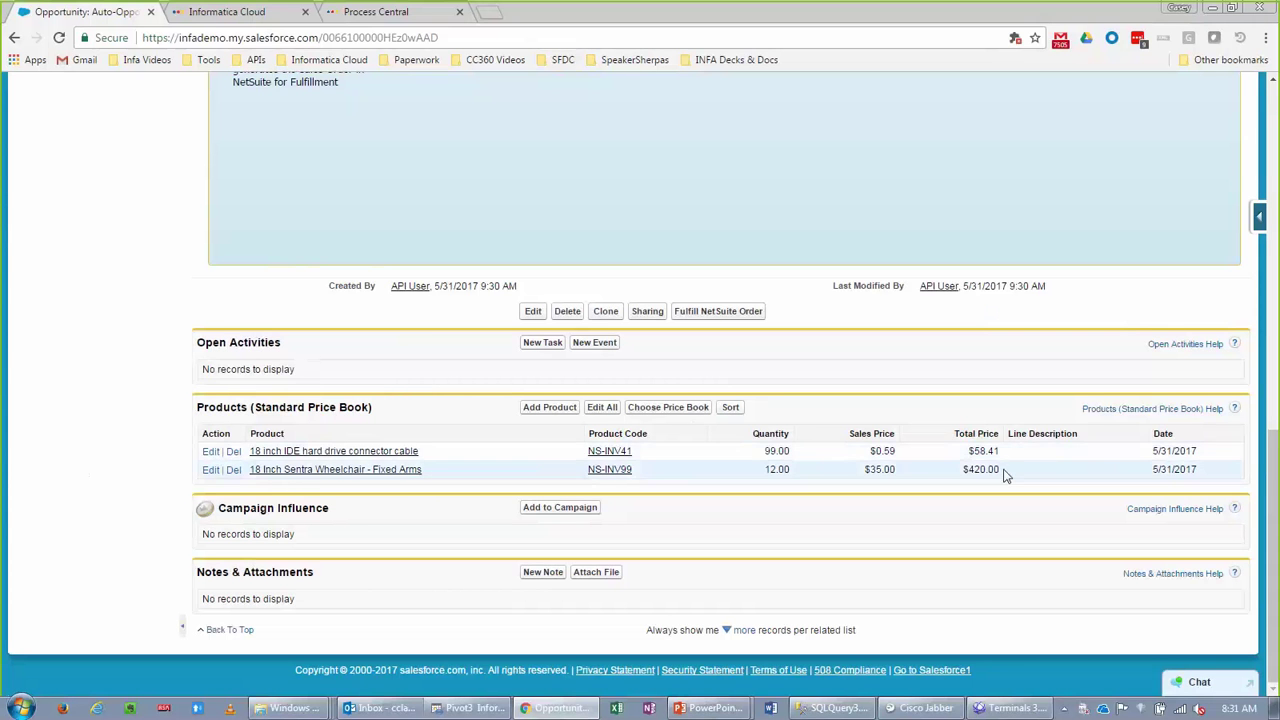
scroll(955, 607, "up", 1)
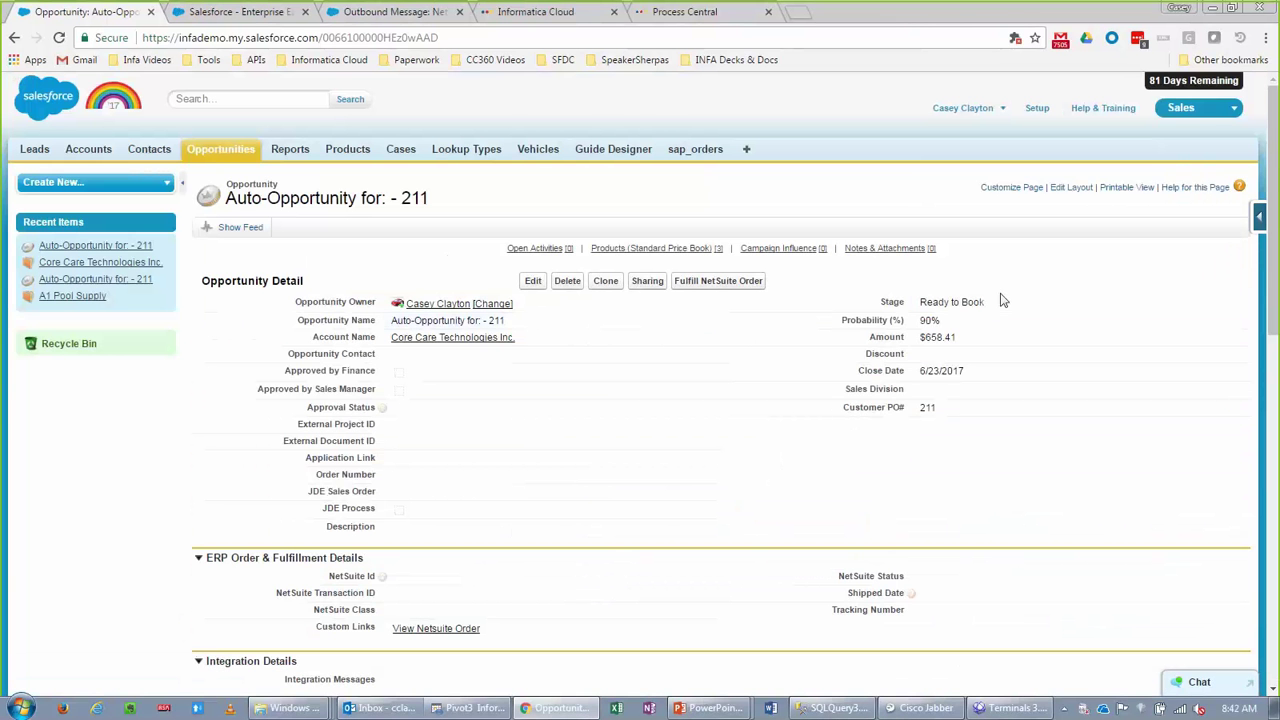
Step: Set the opportunity's stage to Closed Won with 100% probability
double_click(984, 301)
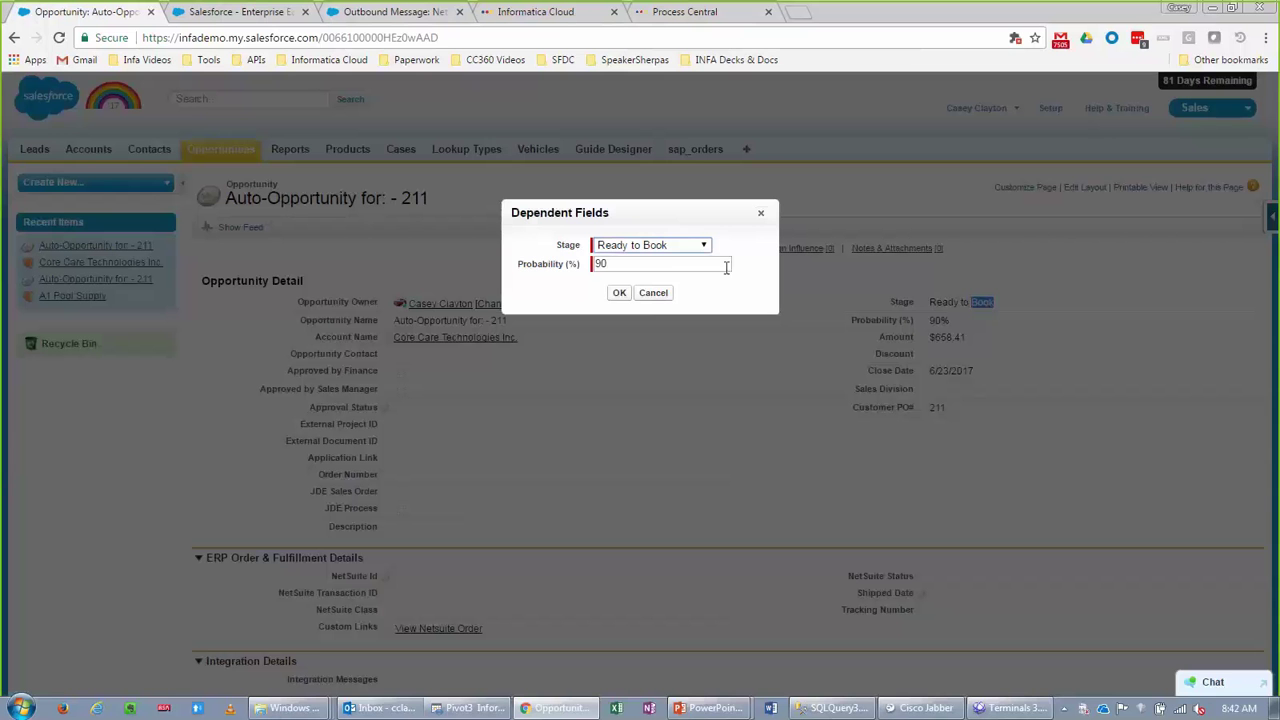
left_click(678, 246)
left_click(677, 286)
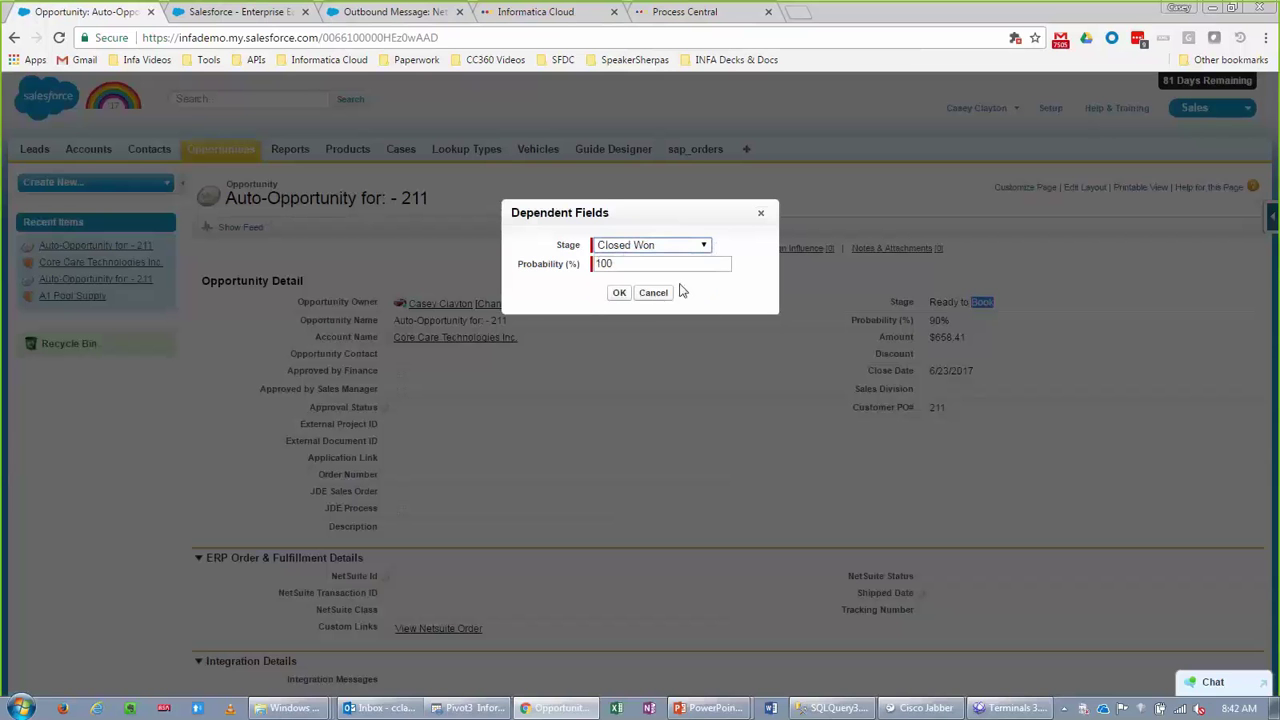
left_click(621, 300)
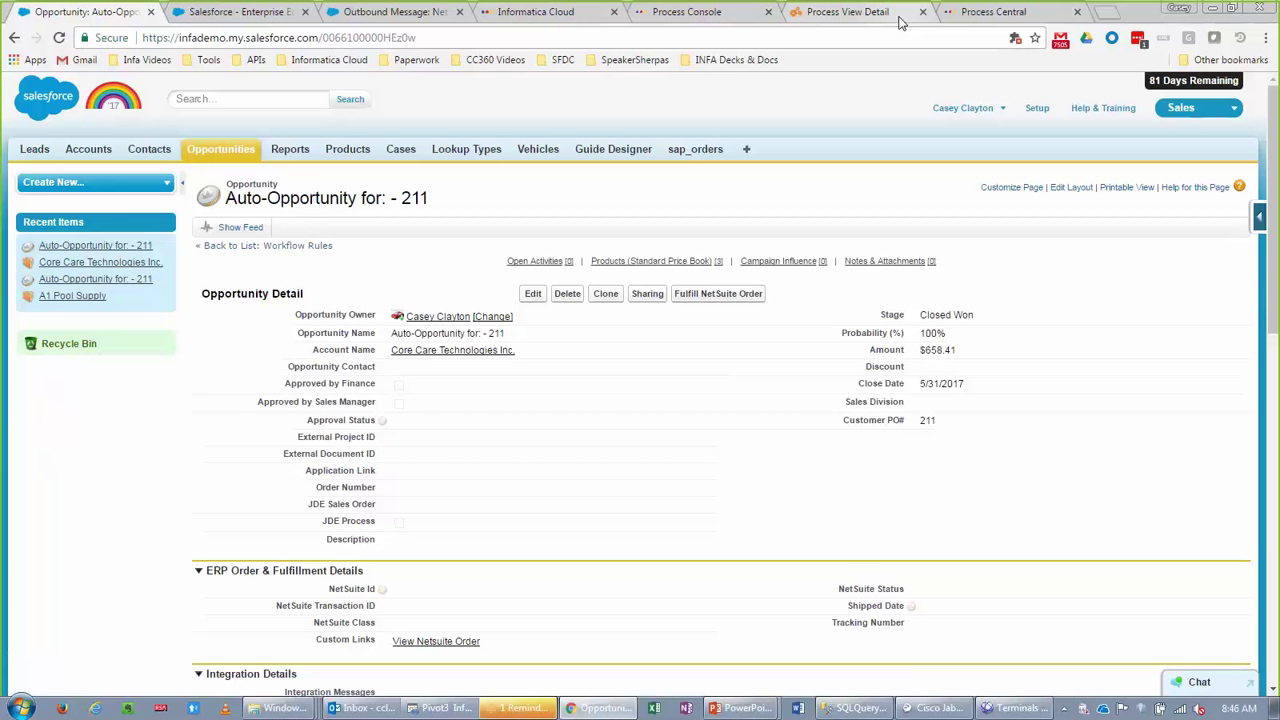
Step: Switch to Process Central, open the CreateAccountDetailFile process and examine the query in its thisSFDC_AccountList assignment step
left_click(1022, 11)
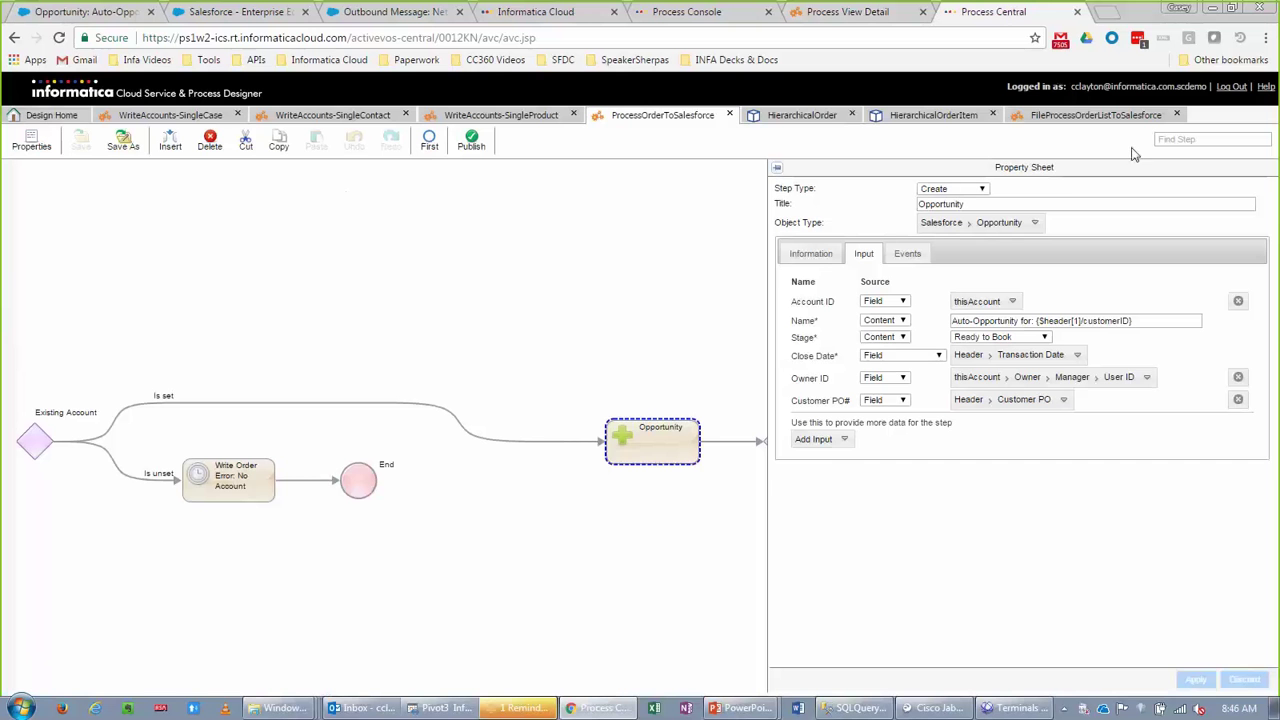
left_click(52, 116)
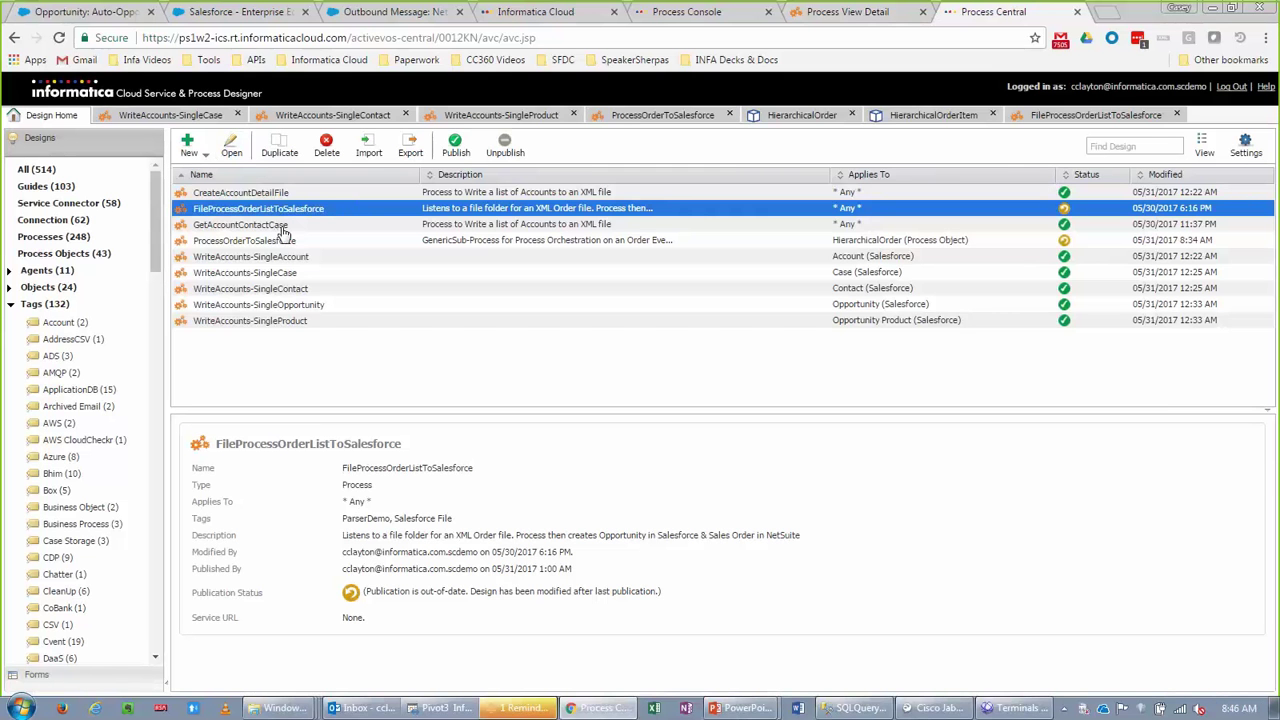
double_click(275, 192)
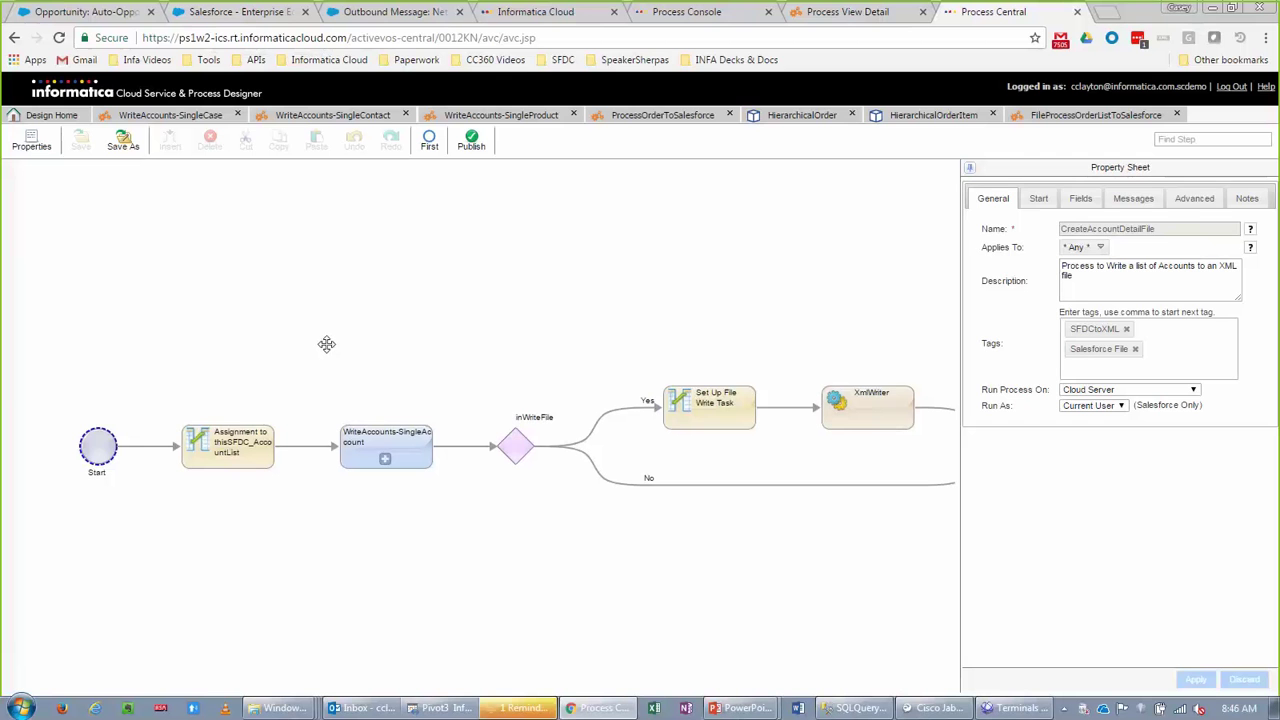
left_click(254, 460)
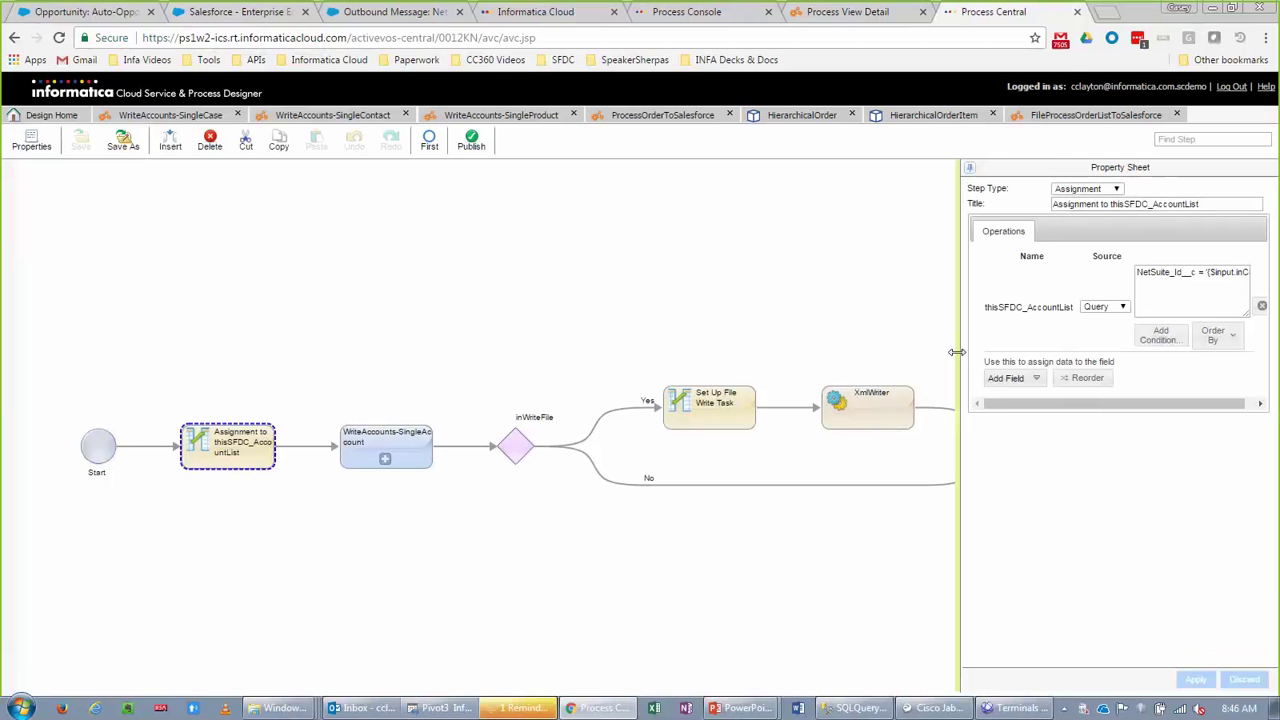
left_click_drag(957, 352, 735, 350)
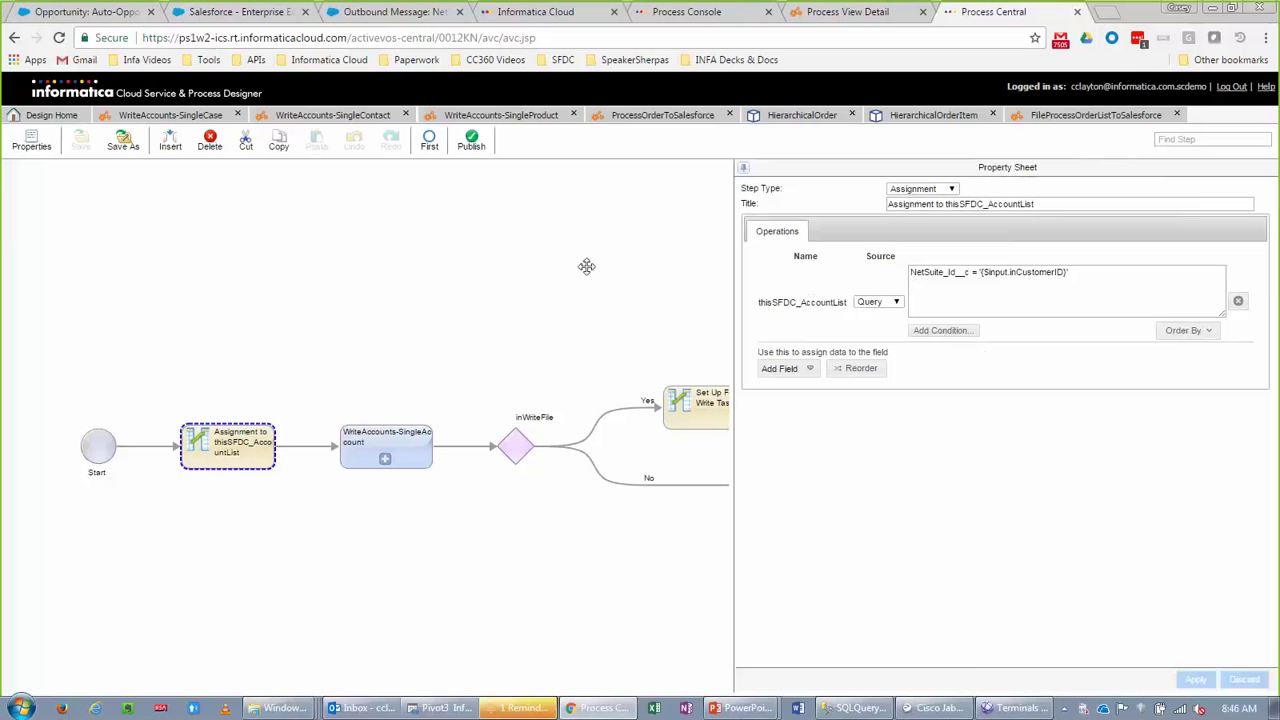
left_click(743, 168)
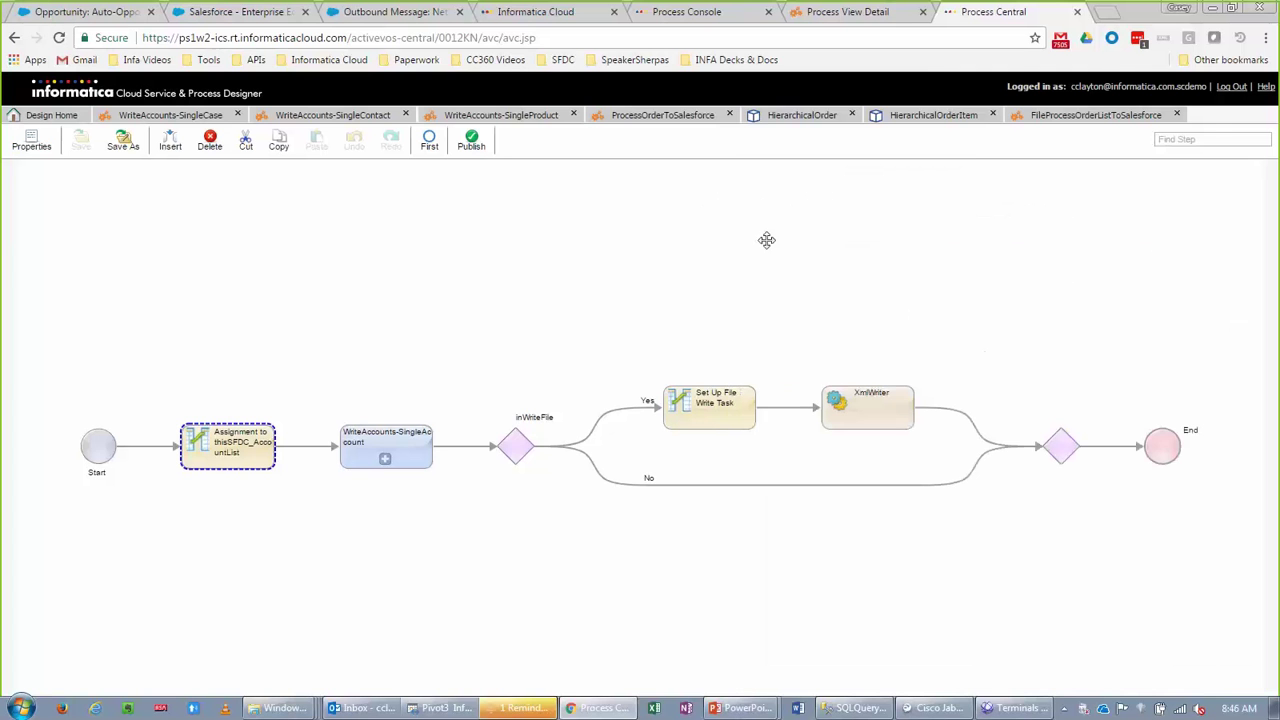
Step: Drill down through the WriteAccounts SingleAccount, SingleOpportunity and SingleProduct subprocesses, examining the thisOrder and thisProduct field mappings
left_click(384, 460)
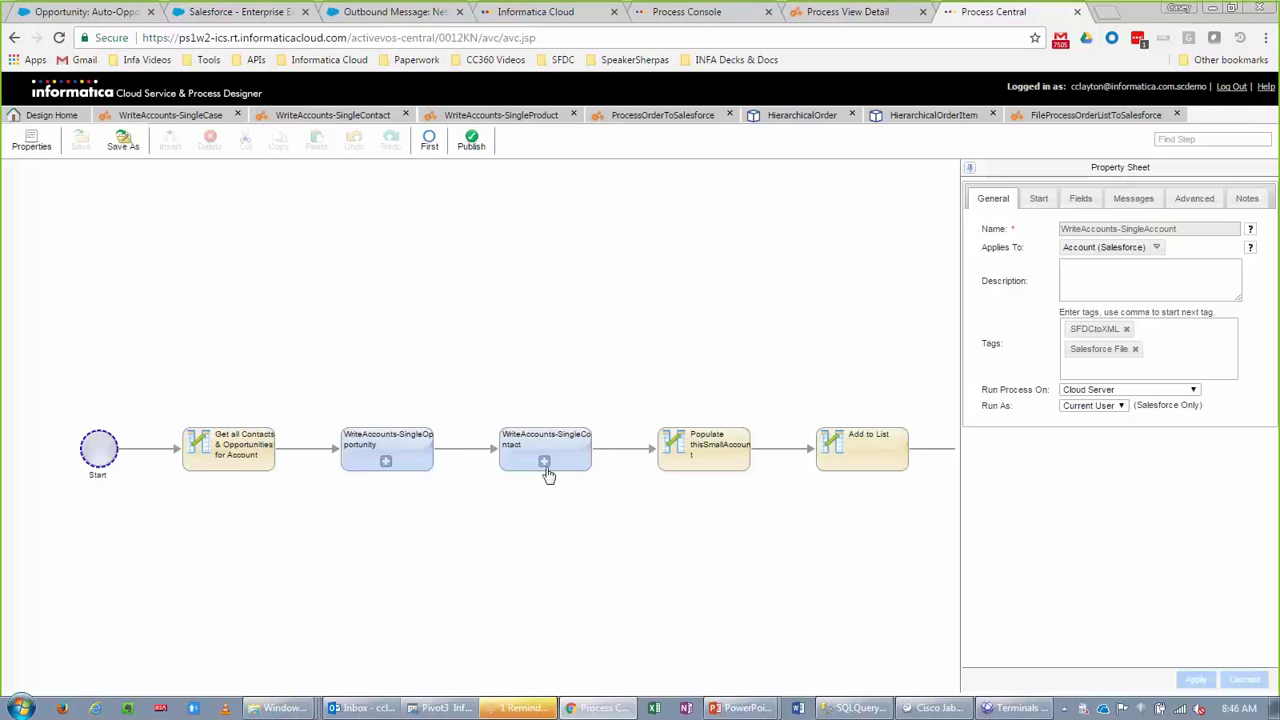
left_click(387, 463)
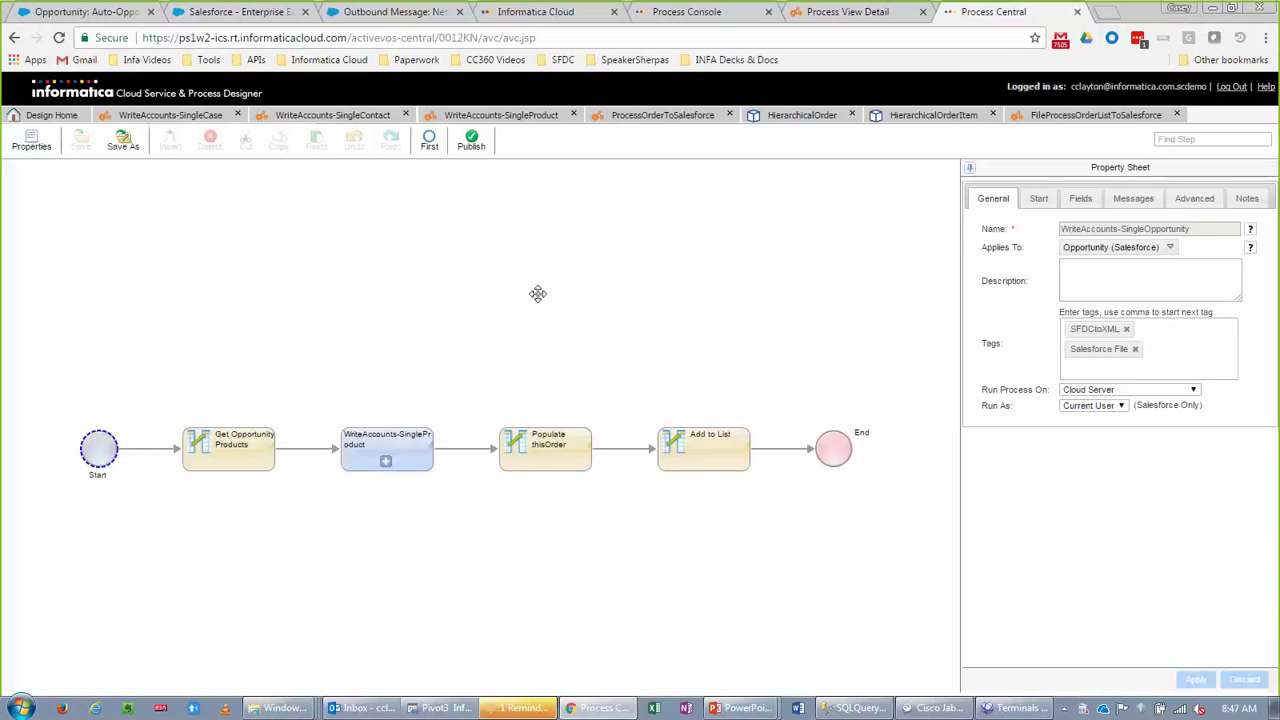
left_click(576, 446)
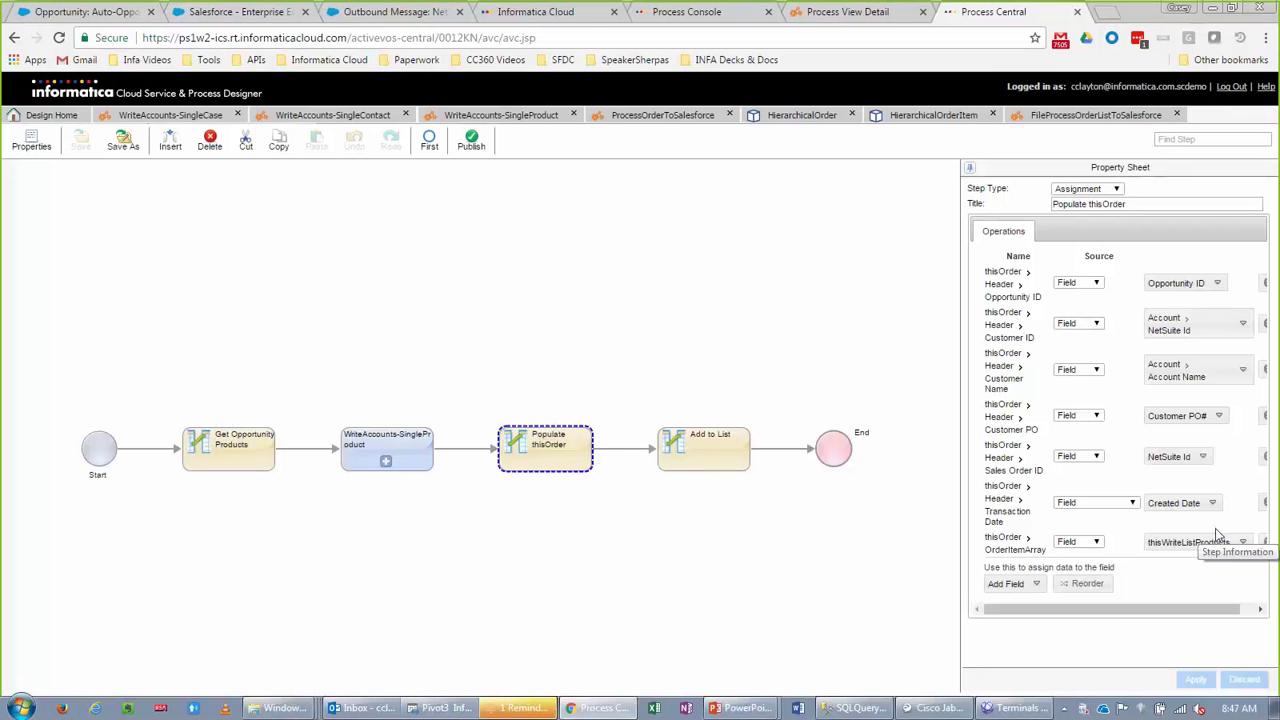
double_click(389, 474)
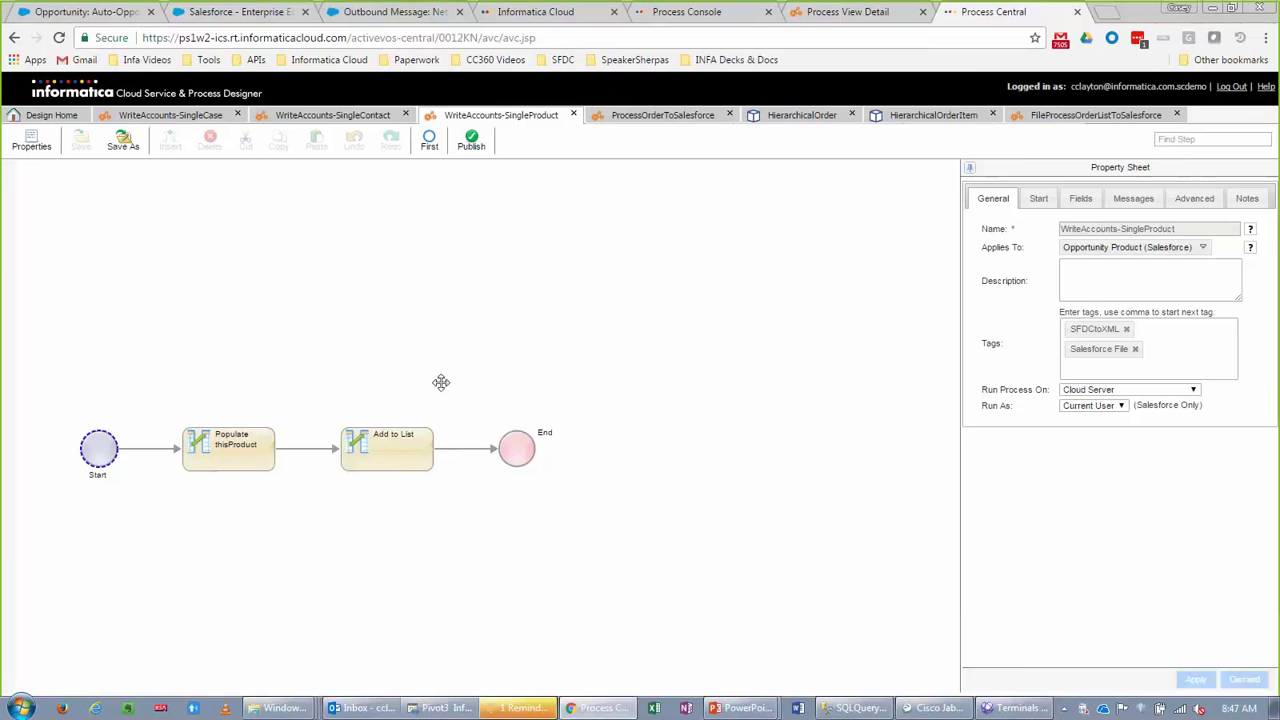
left_click(360, 455)
left_click(202, 443)
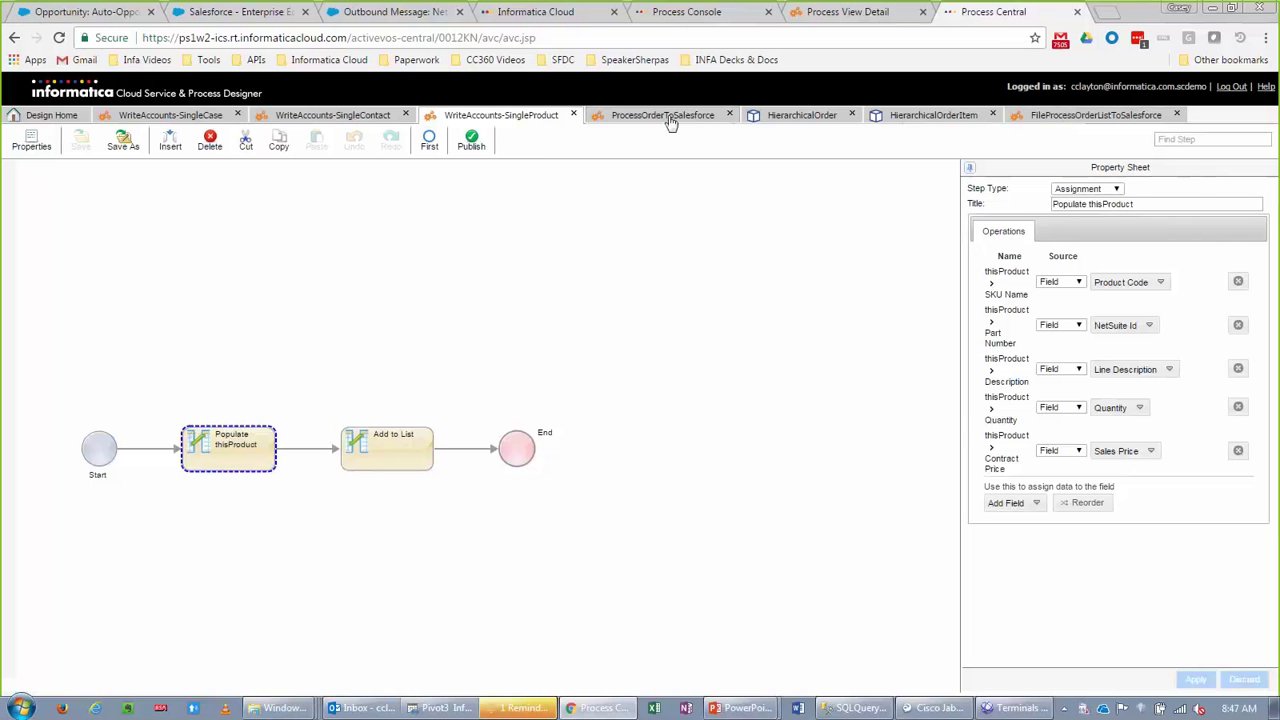
Step: Return to the design list and select the REST service URL of the CreateAccountDetailFile process
left_click(1097, 116)
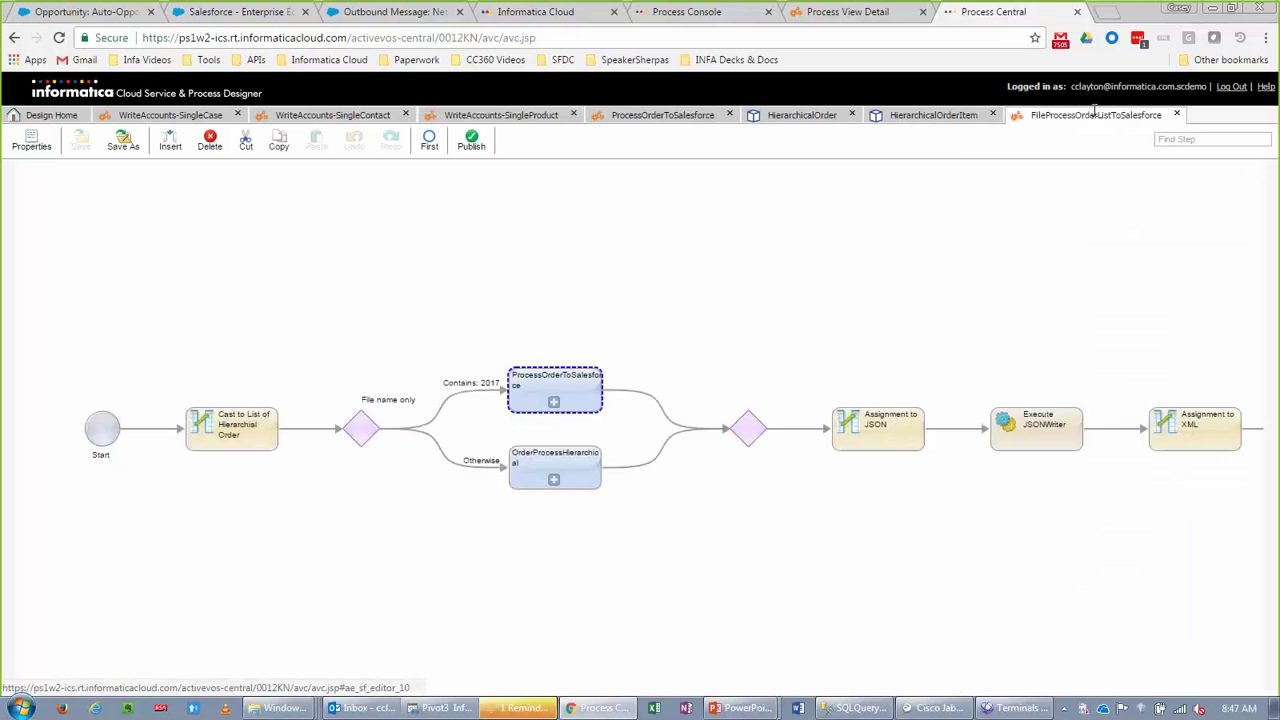
left_click(70, 116)
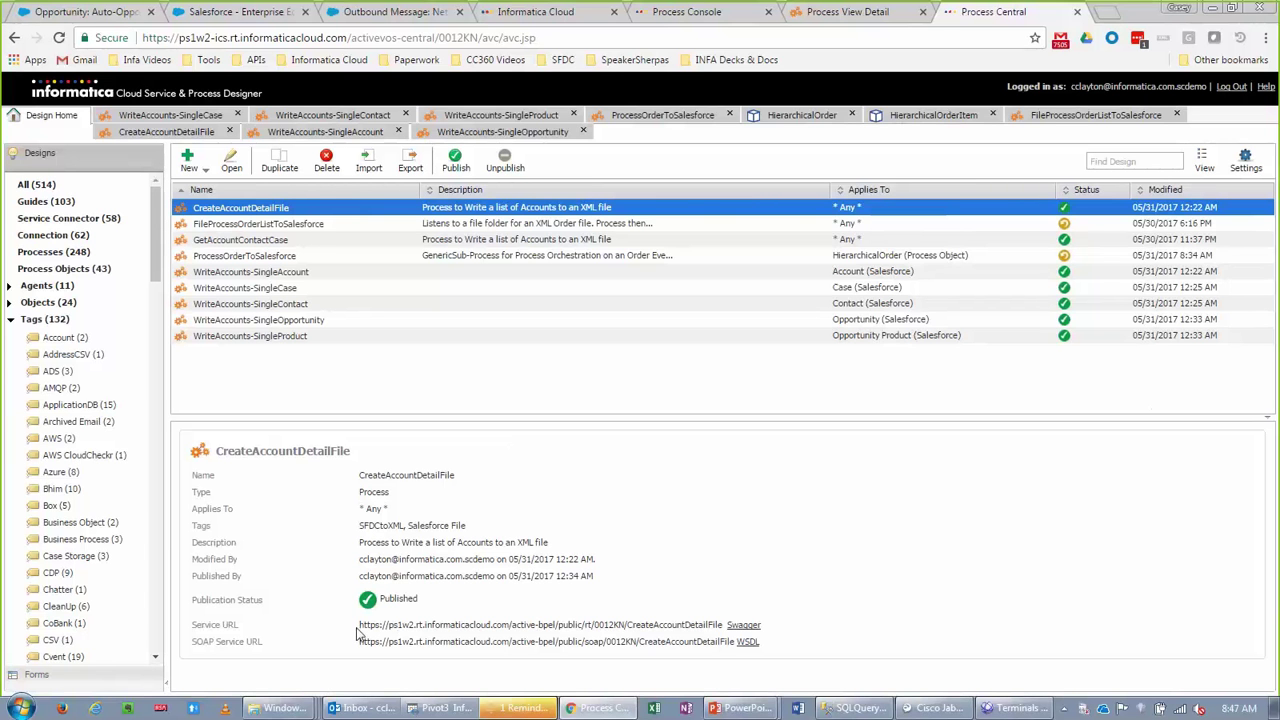
left_click_drag(363, 626, 334, 628)
right_click(716, 630)
key("Escape")
left_click(730, 640)
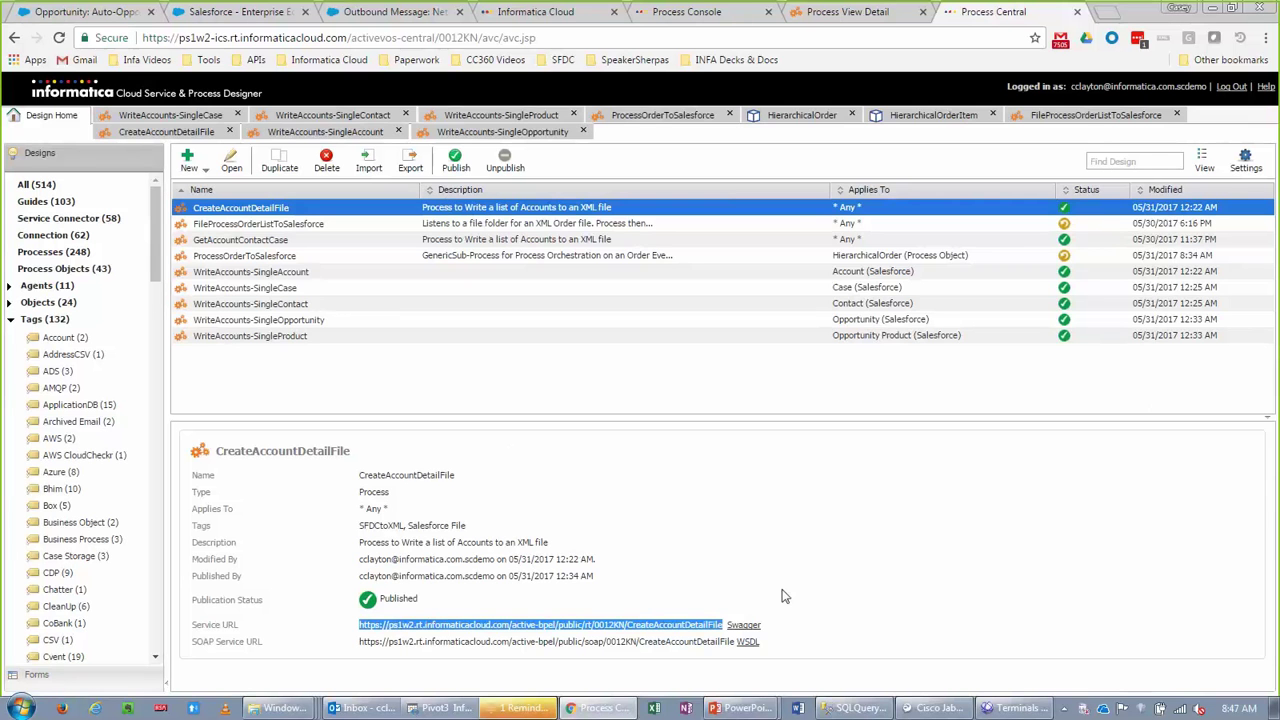
Step: Switch to Advanced REST Client and review the POST request's CreateAccountDetailFile URL and its JSON payload
left_click(194, 709)
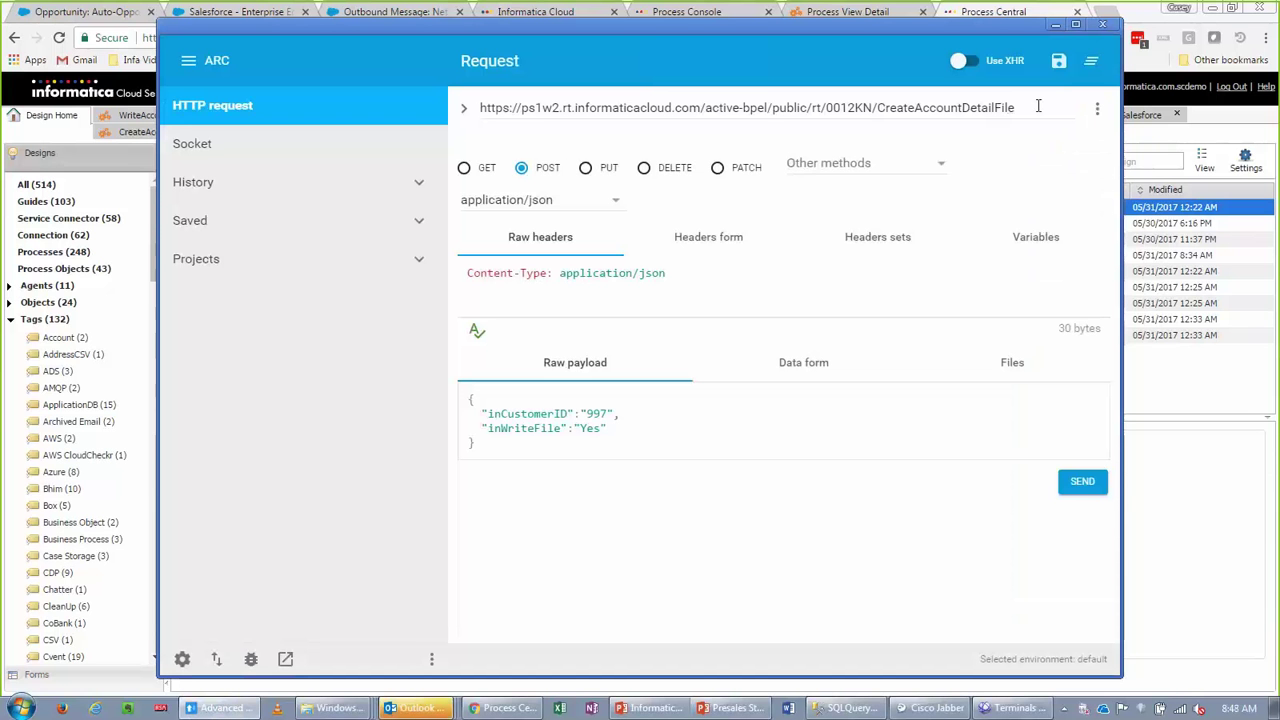
left_click_drag(1012, 107, 437, 18)
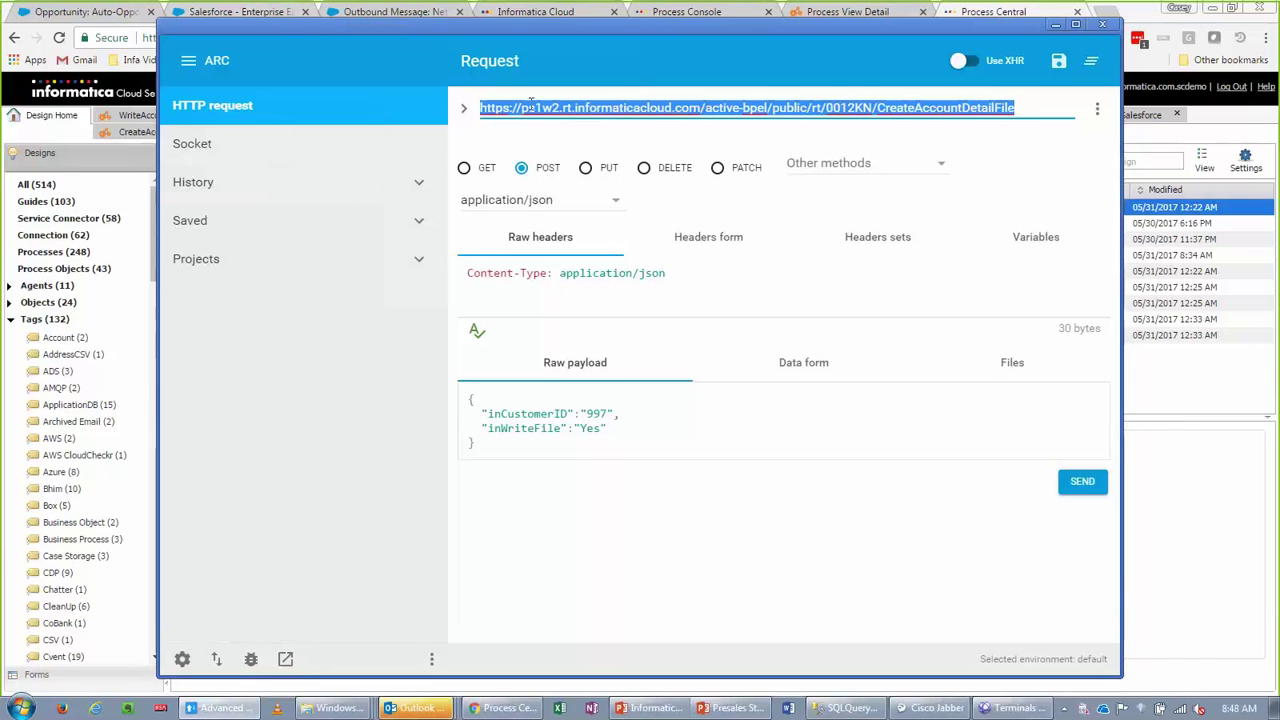
left_click(630, 417)
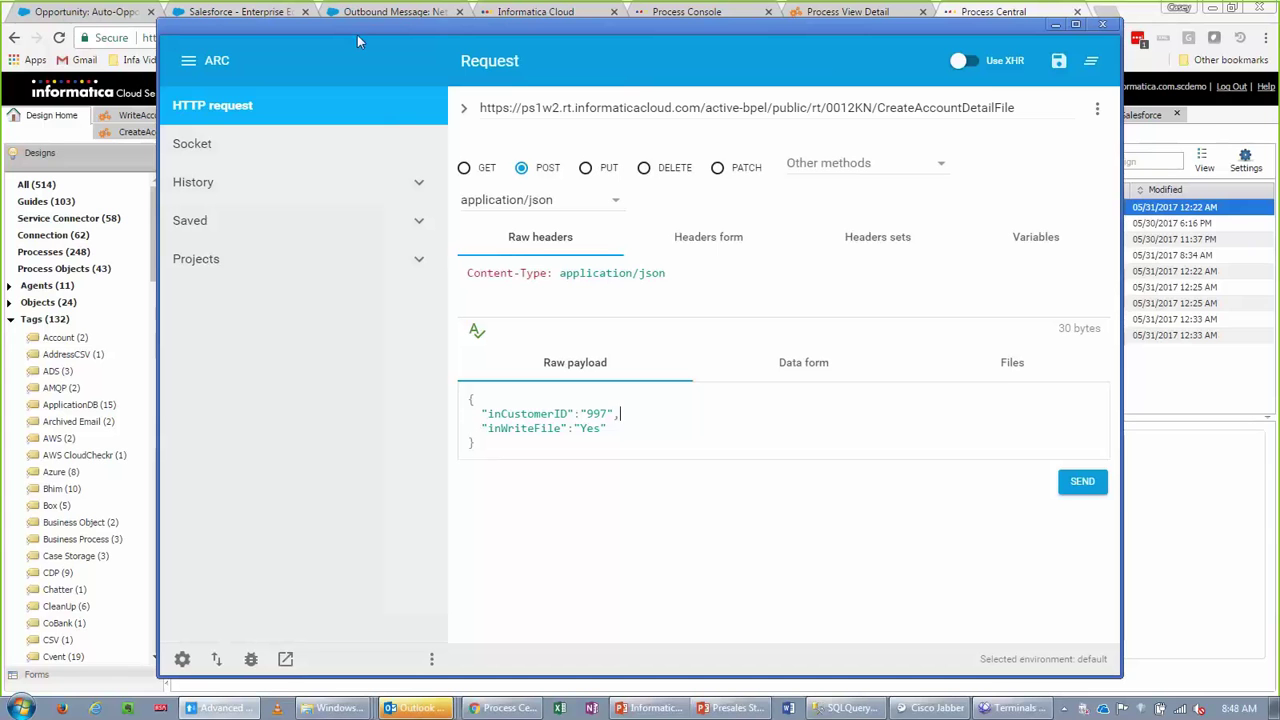
left_click(905, 107)
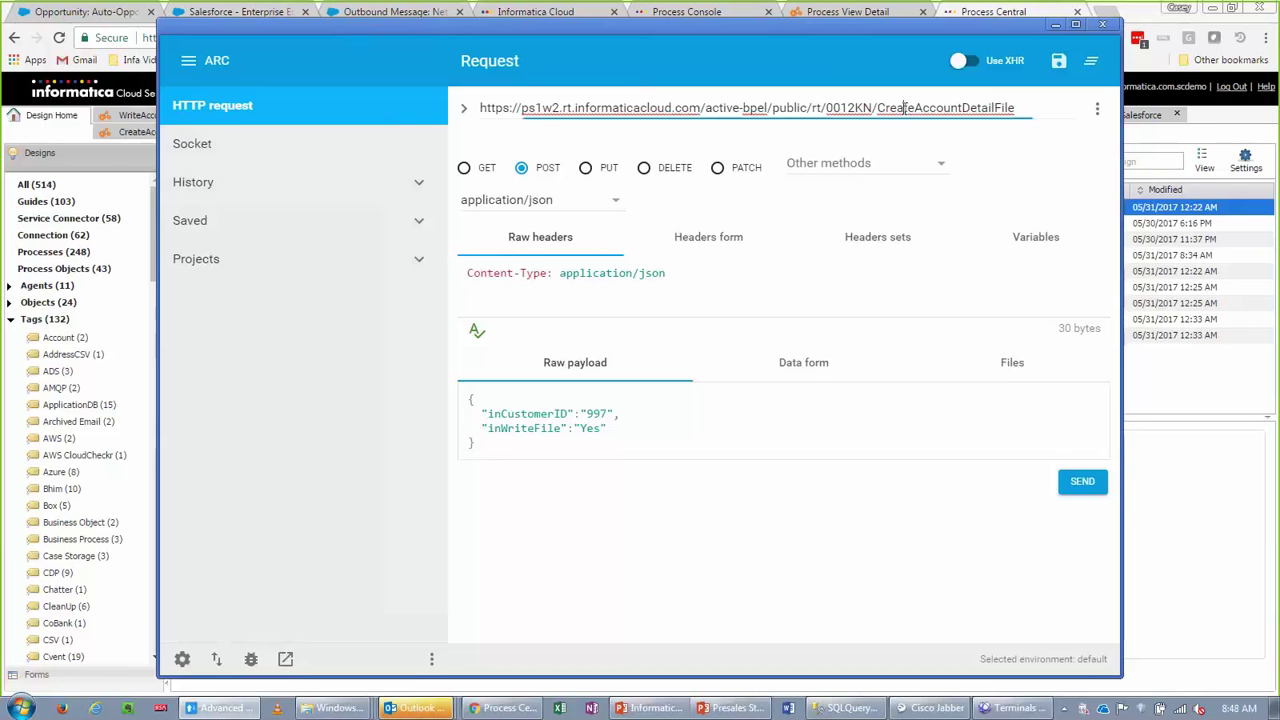
left_click_drag(481, 413, 715, 421)
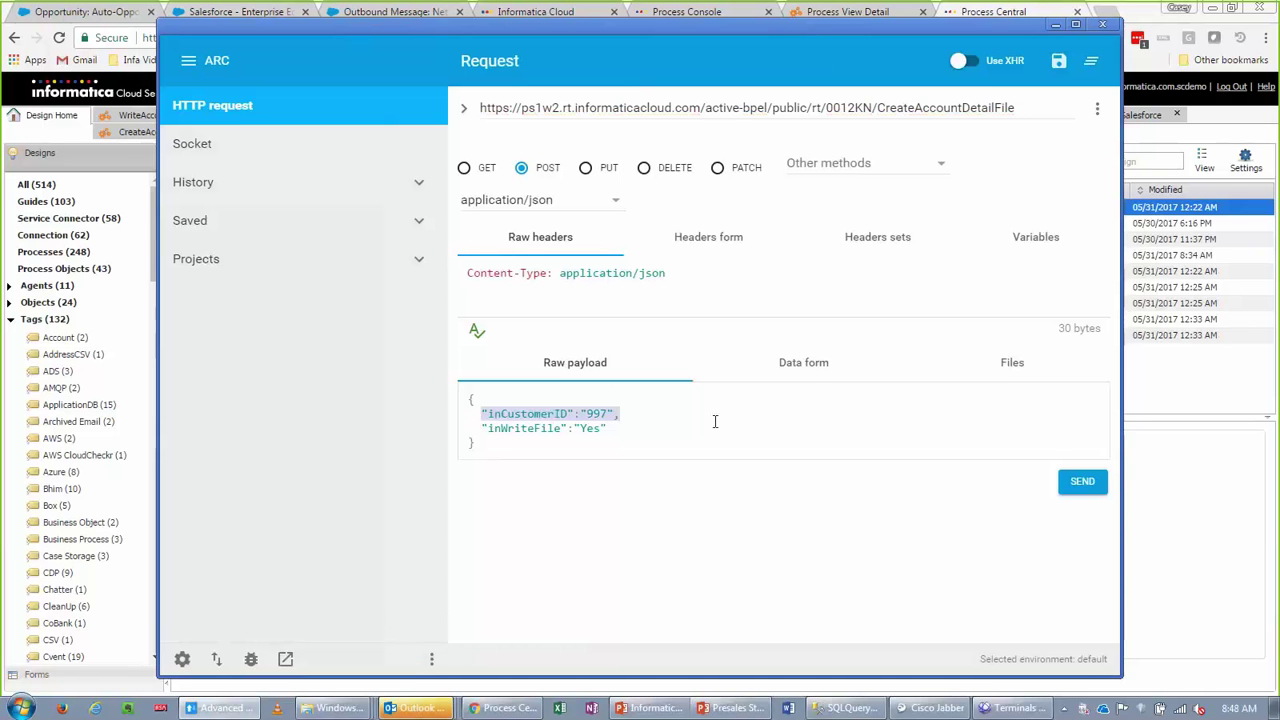
left_click(715, 421)
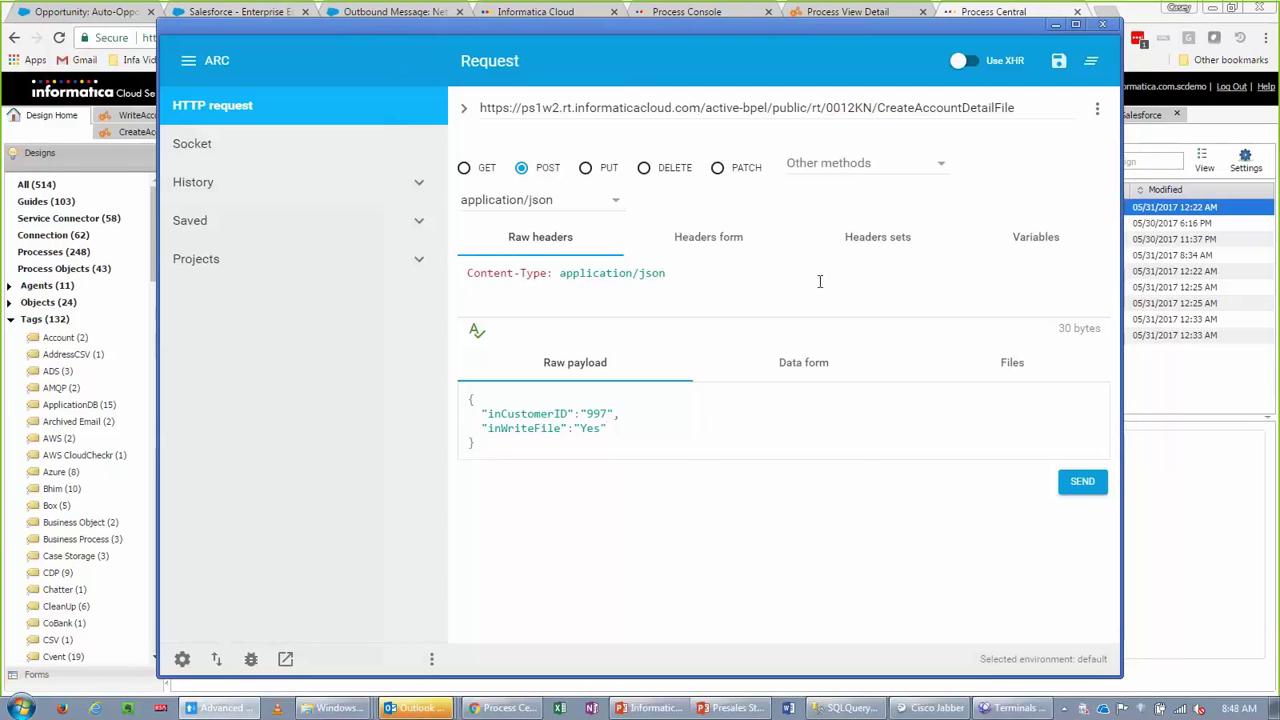
Step: Check the inCustomerID and inWriteFile input fields in the CreateAccountDetailFile process properties
left_click(1237, 534)
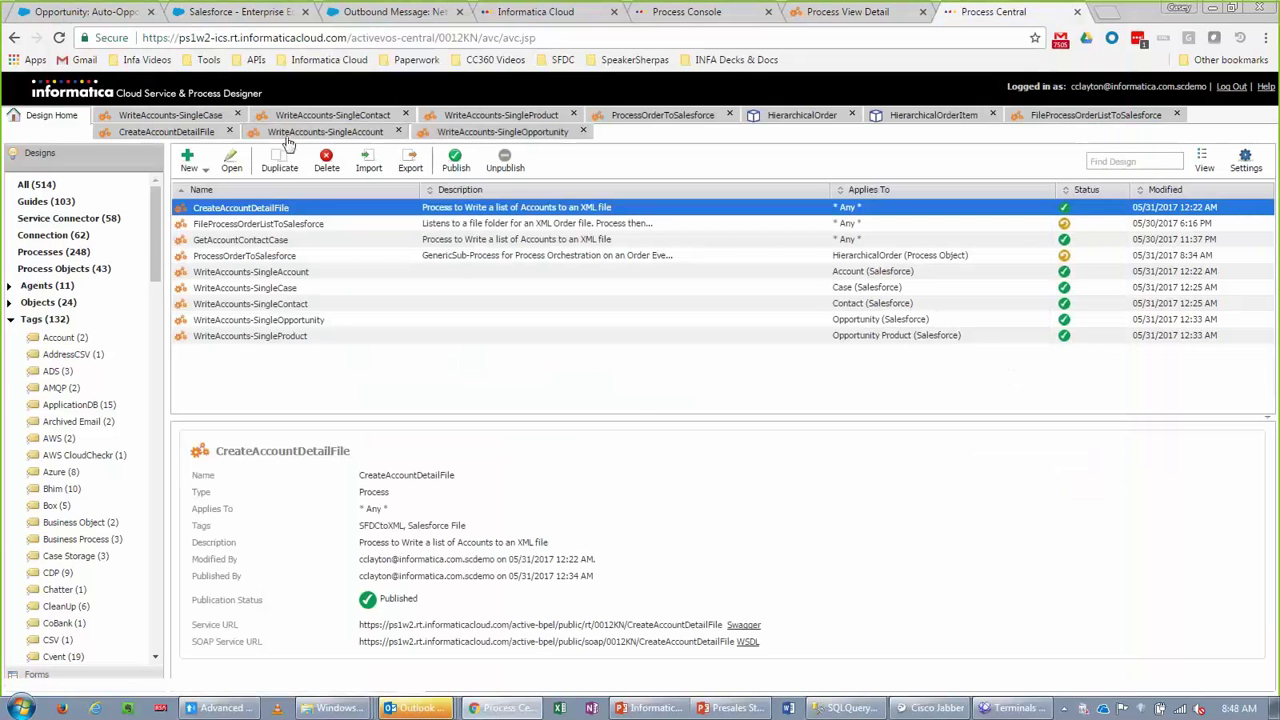
left_click(170, 132)
left_click(33, 160)
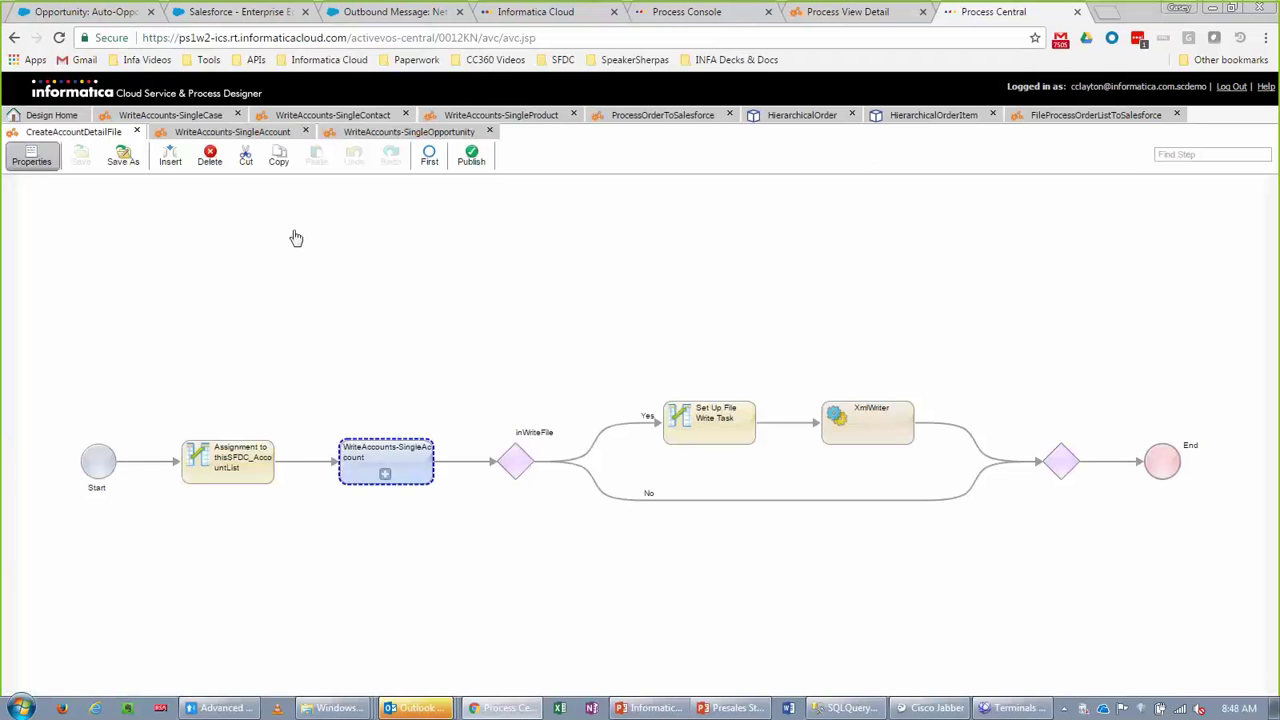
left_click(526, 300)
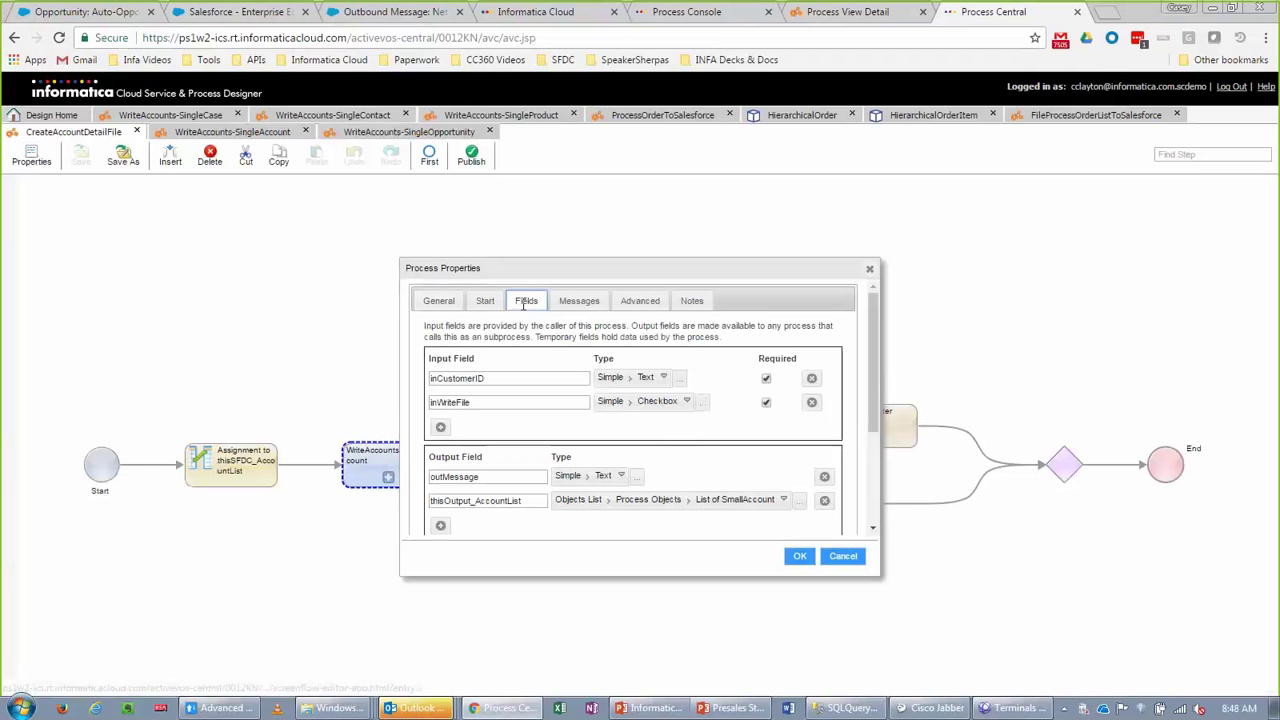
left_click_drag(443, 378, 457, 403)
double_click(456, 403)
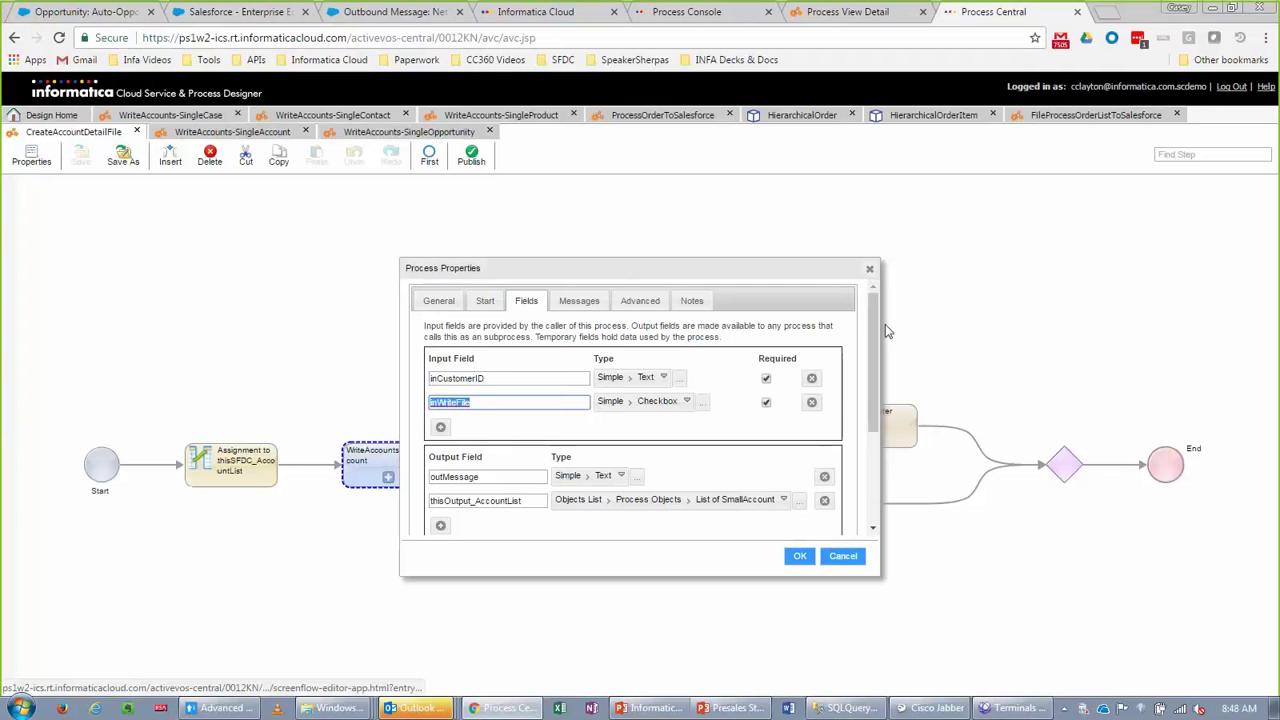
left_click(870, 270)
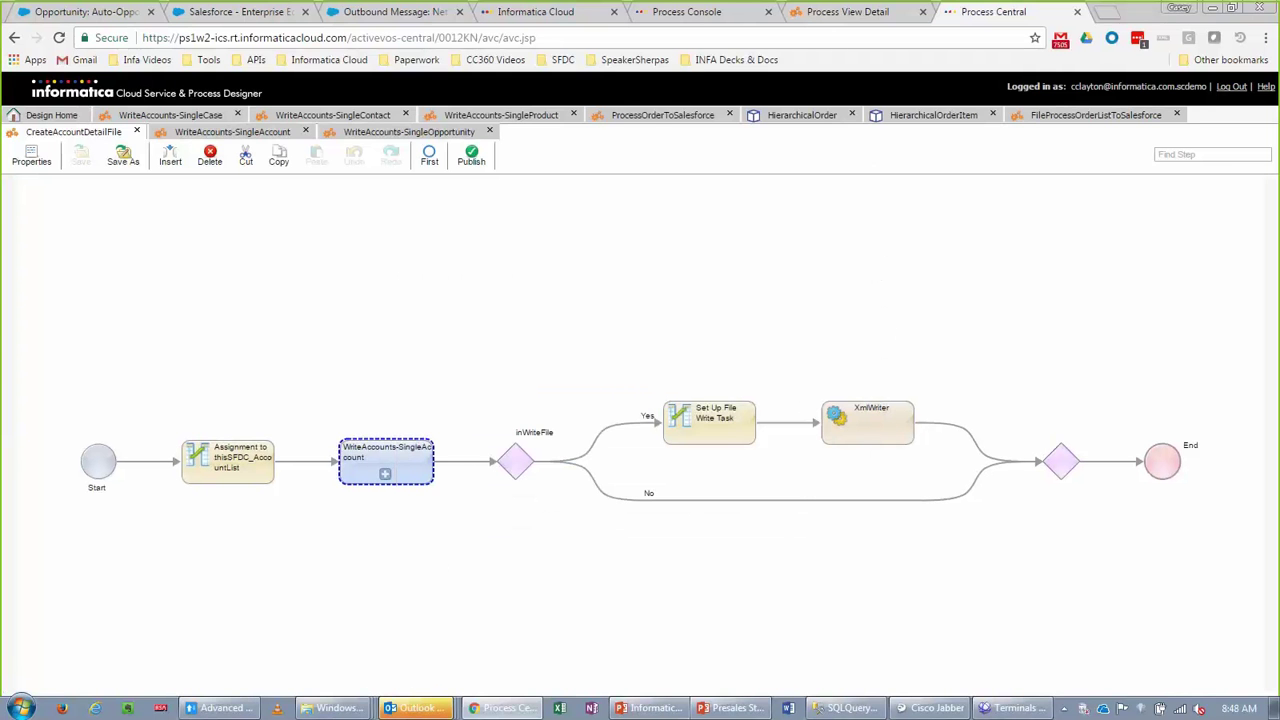
Step: Send the POST request to CreateAccountDetailFile from Advanced REST Client and review the account, contact and opportunity data in the JSON response
left_click(228, 708)
left_click(1082, 481)
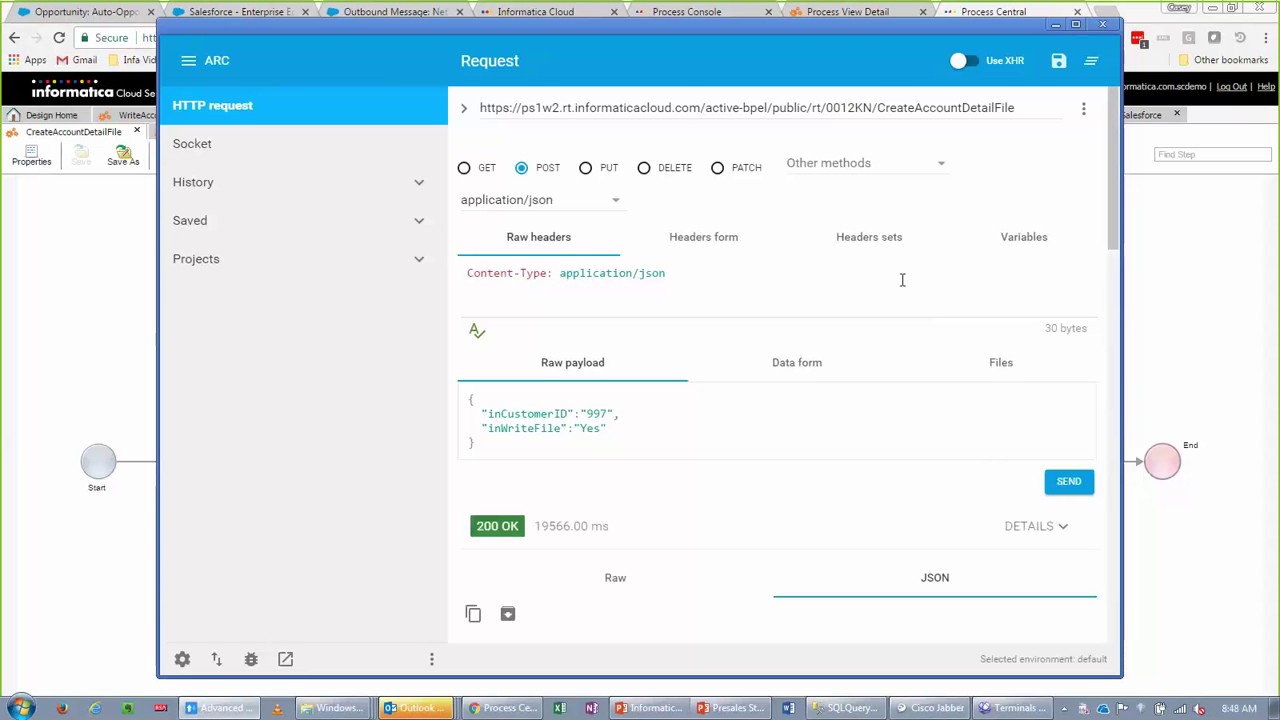
scroll(910, 275, "down", 2)
scroll(918, 268, "down", 3)
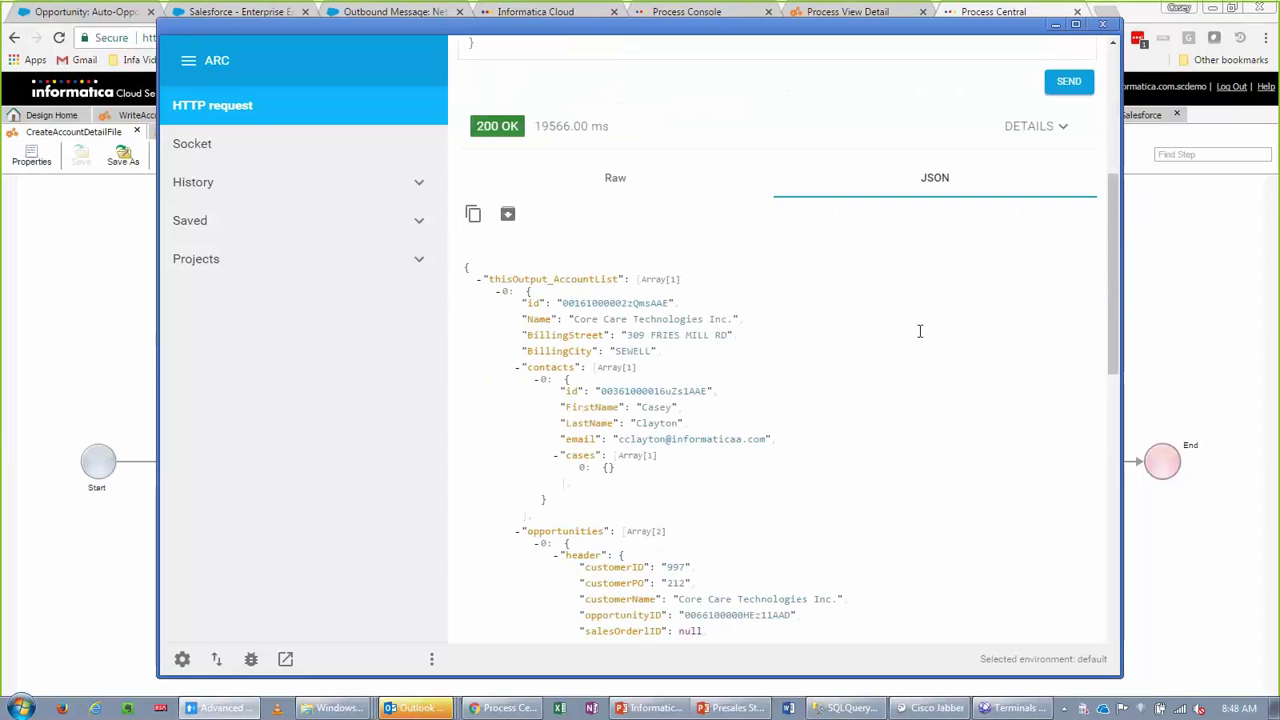
scroll(920, 340, "up", 4)
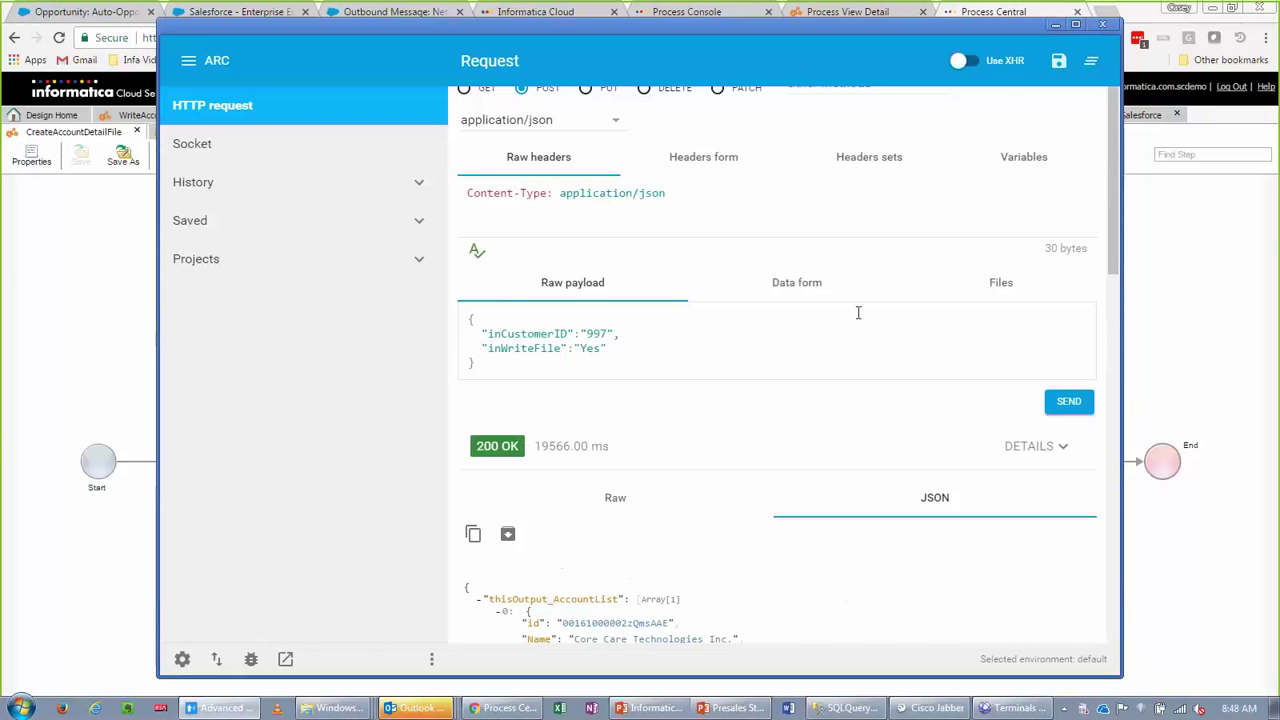
scroll(700, 330, "down", 3)
scroll(704, 314, "down", 4)
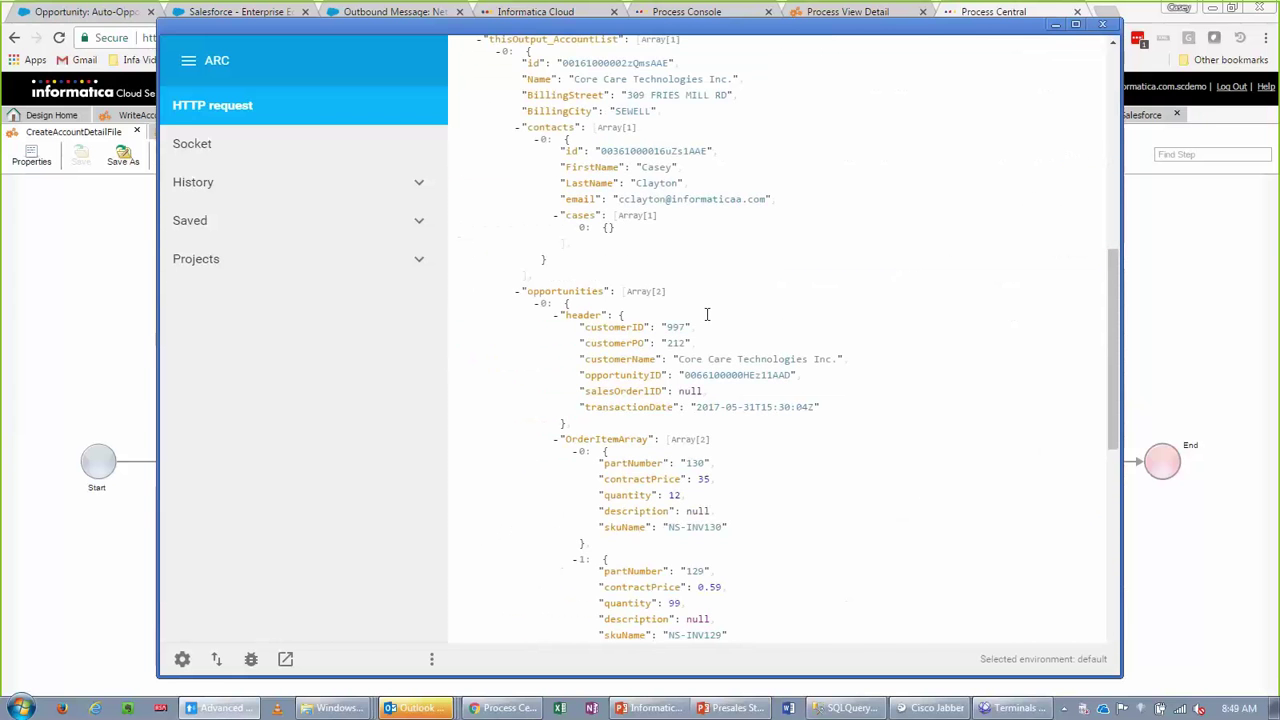
Step: Open the generated account data XML file from the FlatFiles SFDCtoXML folder on the remote server, and return to the process design
left_click(1018, 710)
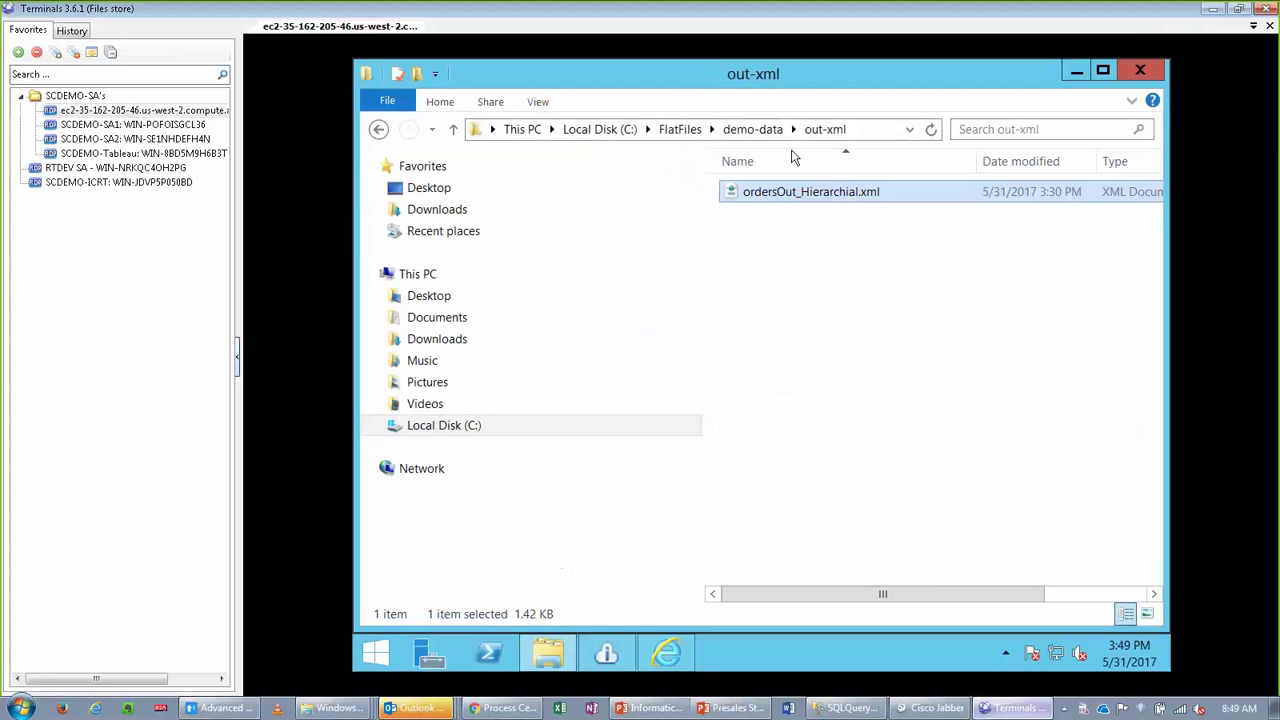
left_click(758, 130)
left_click(692, 130)
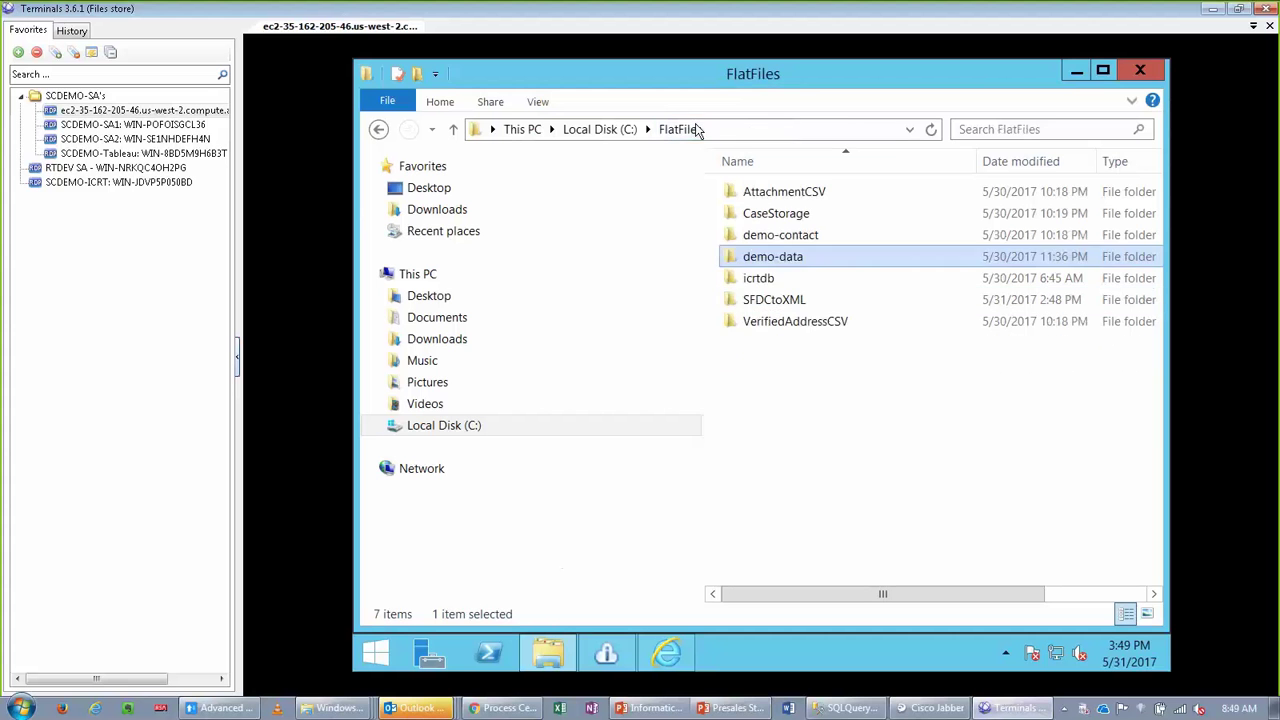
left_click(803, 362)
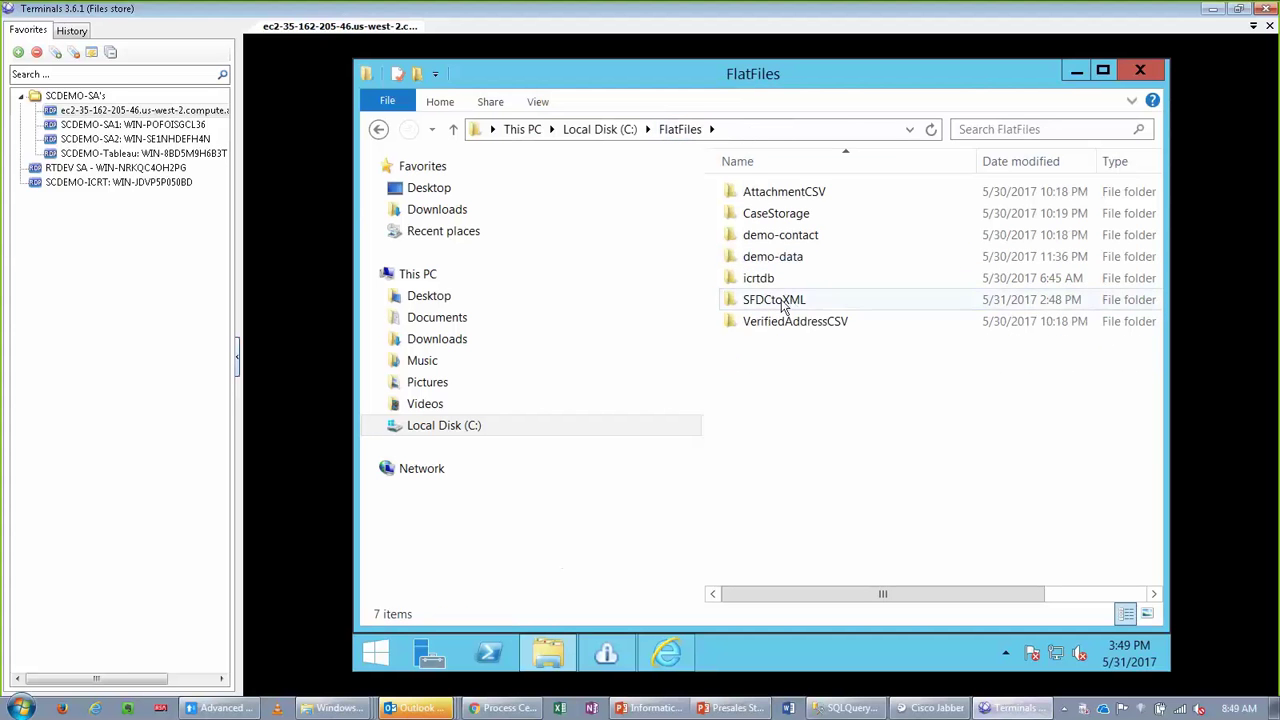
double_click(783, 302)
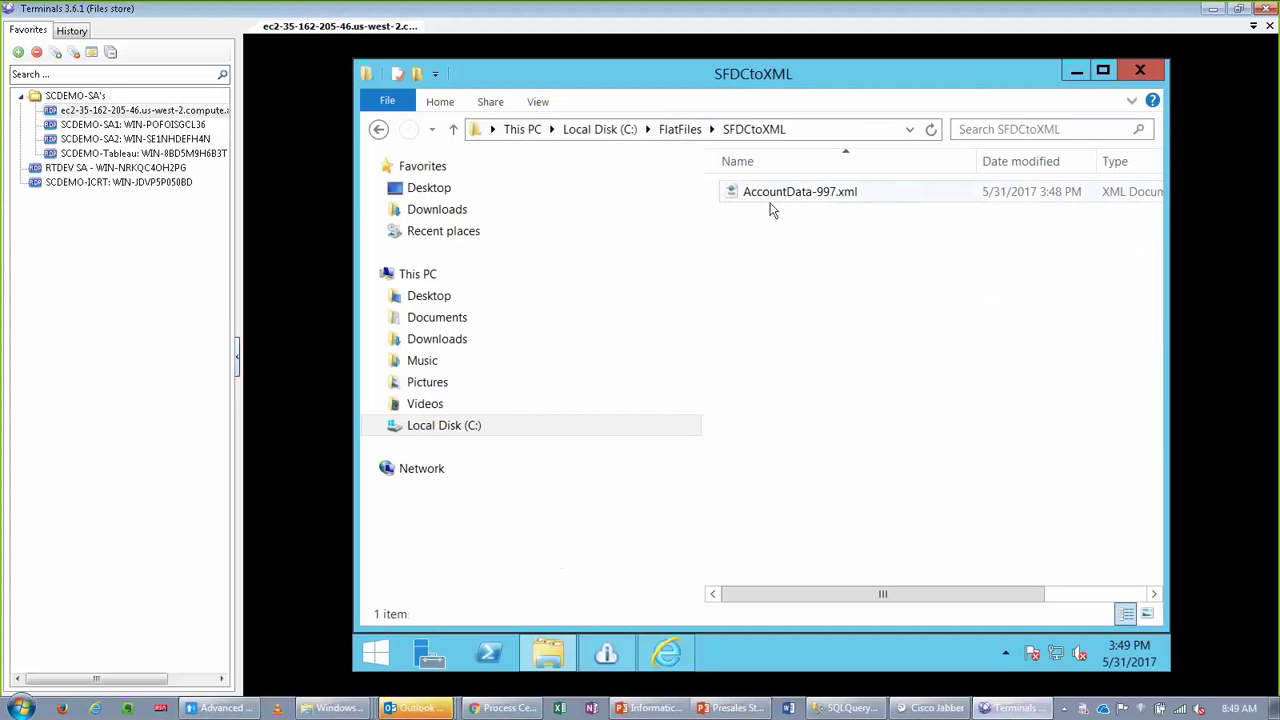
double_click(778, 195)
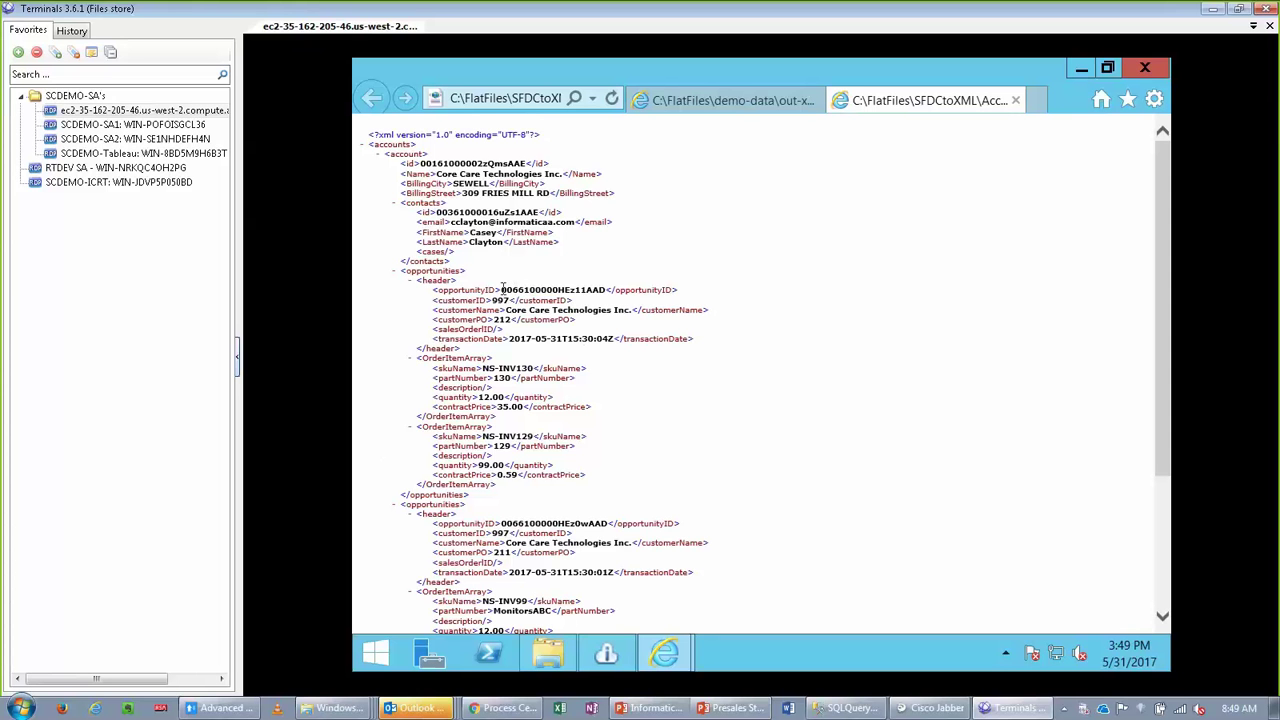
left_click(531, 711)
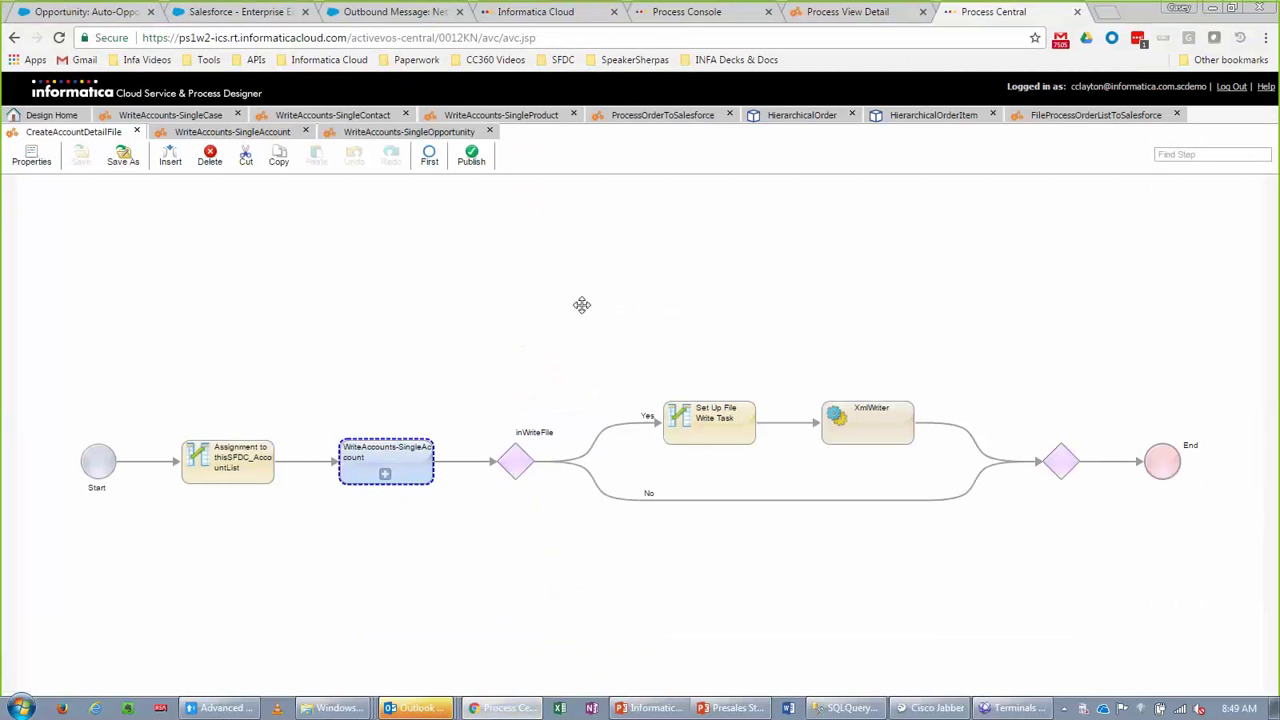
Step: Filter the designed processes by "icrt" and open ICRT-NetSuite-SFDCOpportunityProcess for editing
left_click(52, 115)
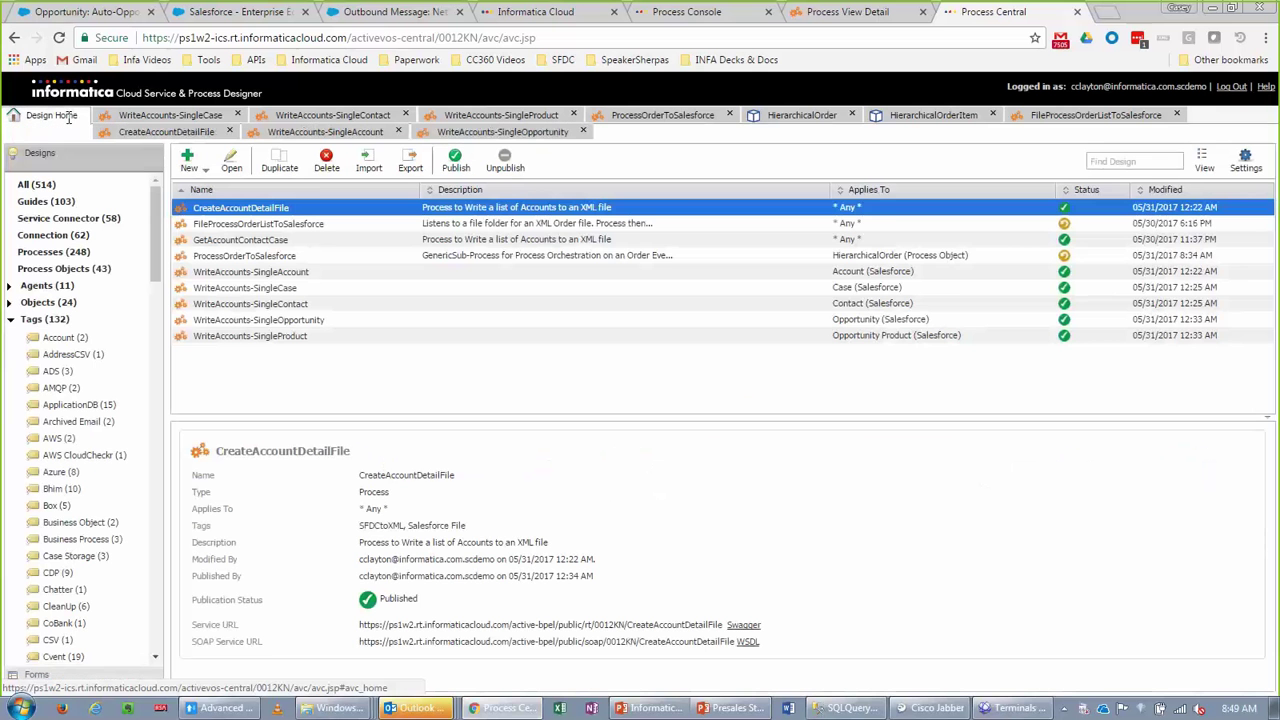
left_click(52, 251)
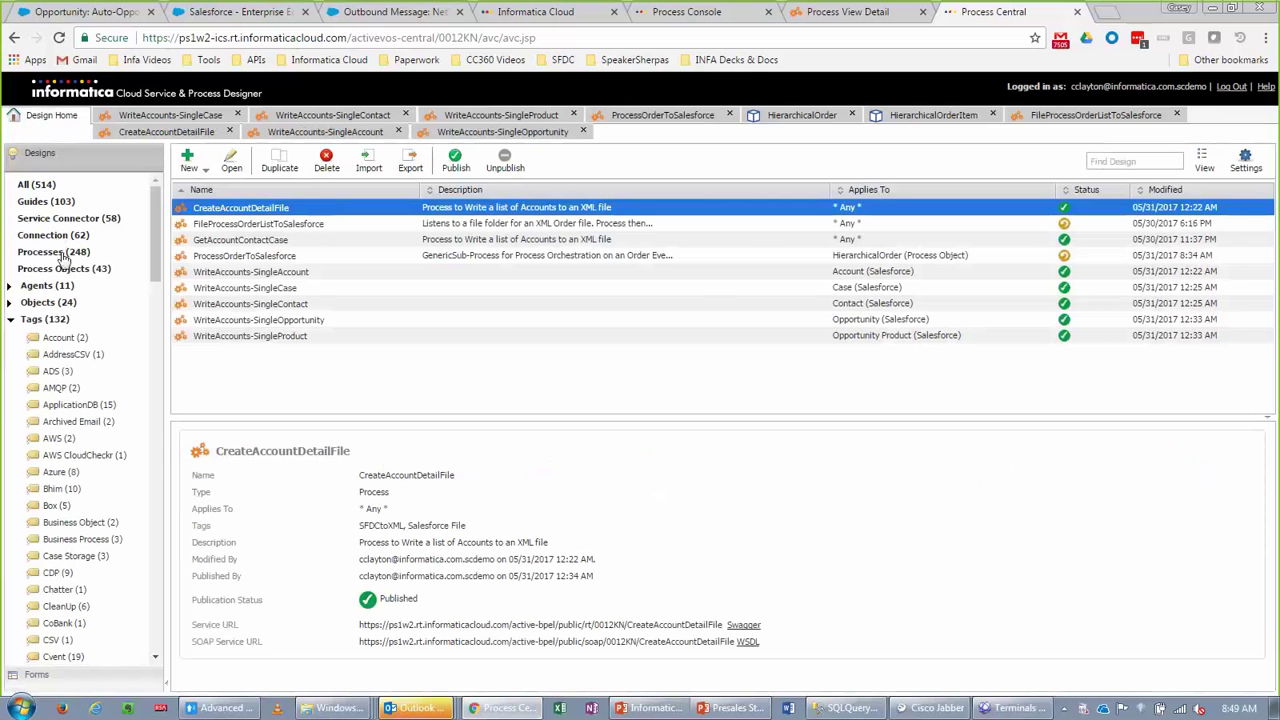
left_click(1130, 163)
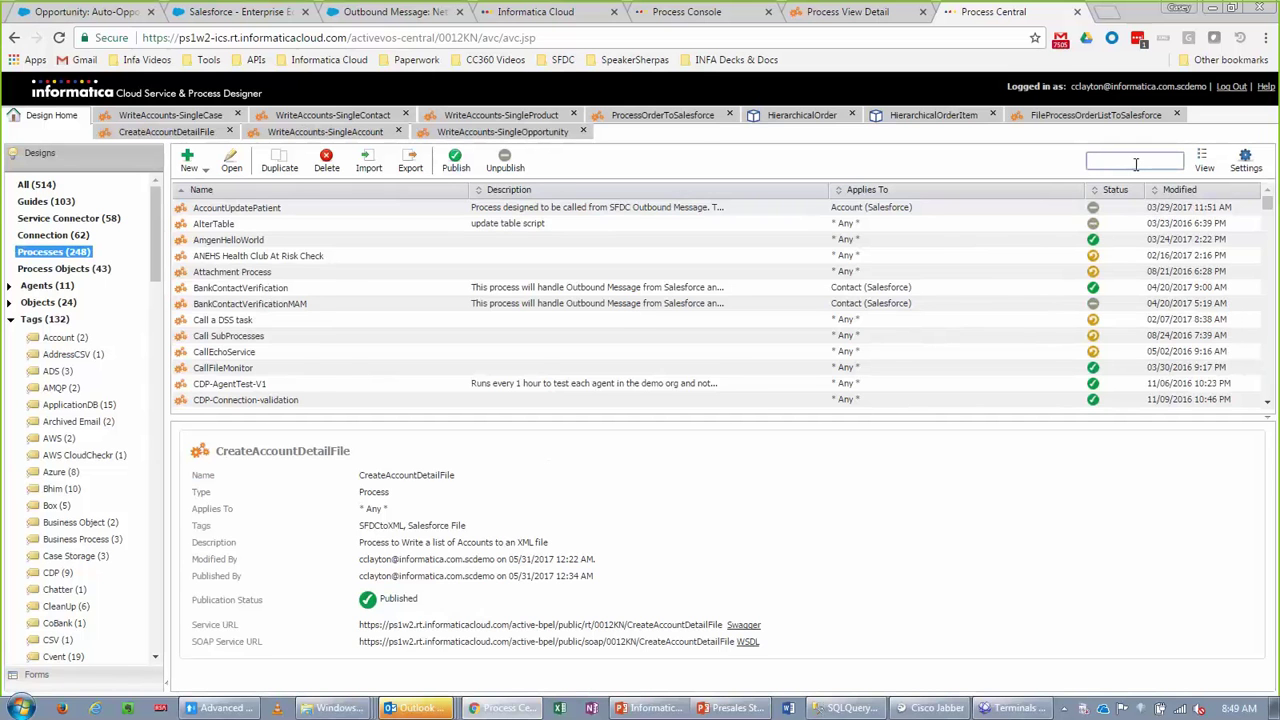
type("icrt")
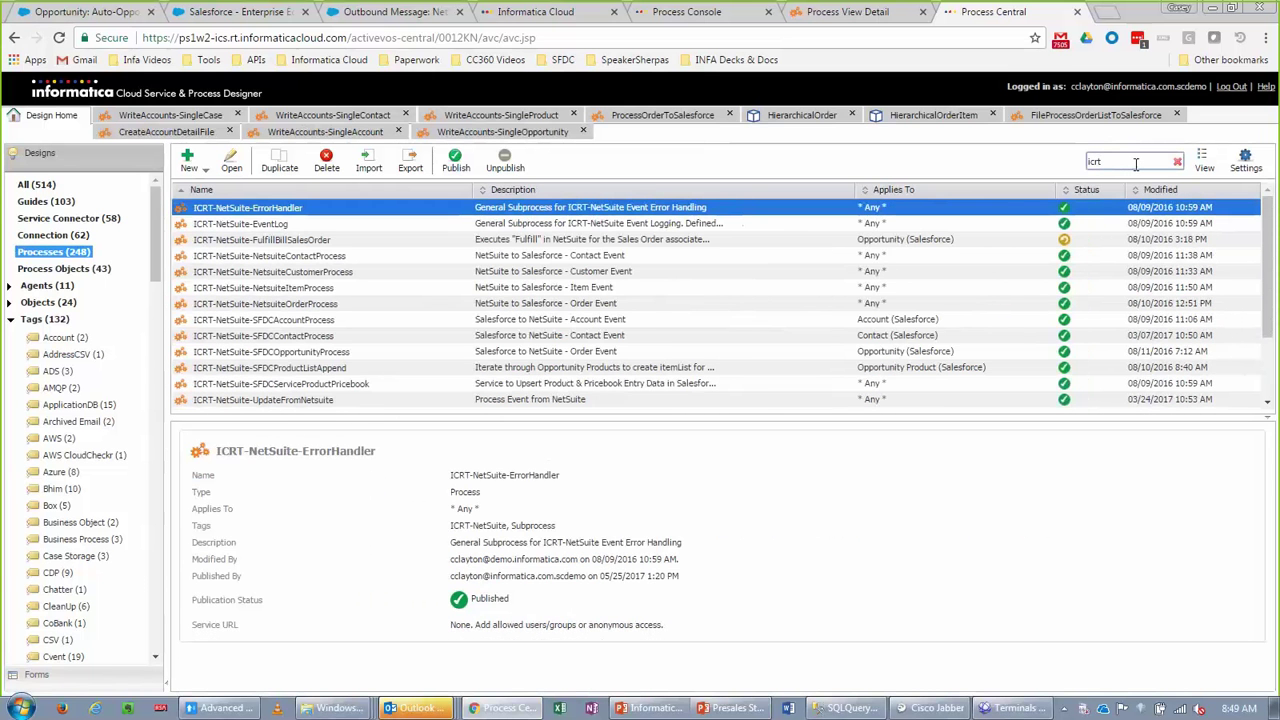
left_click(305, 354)
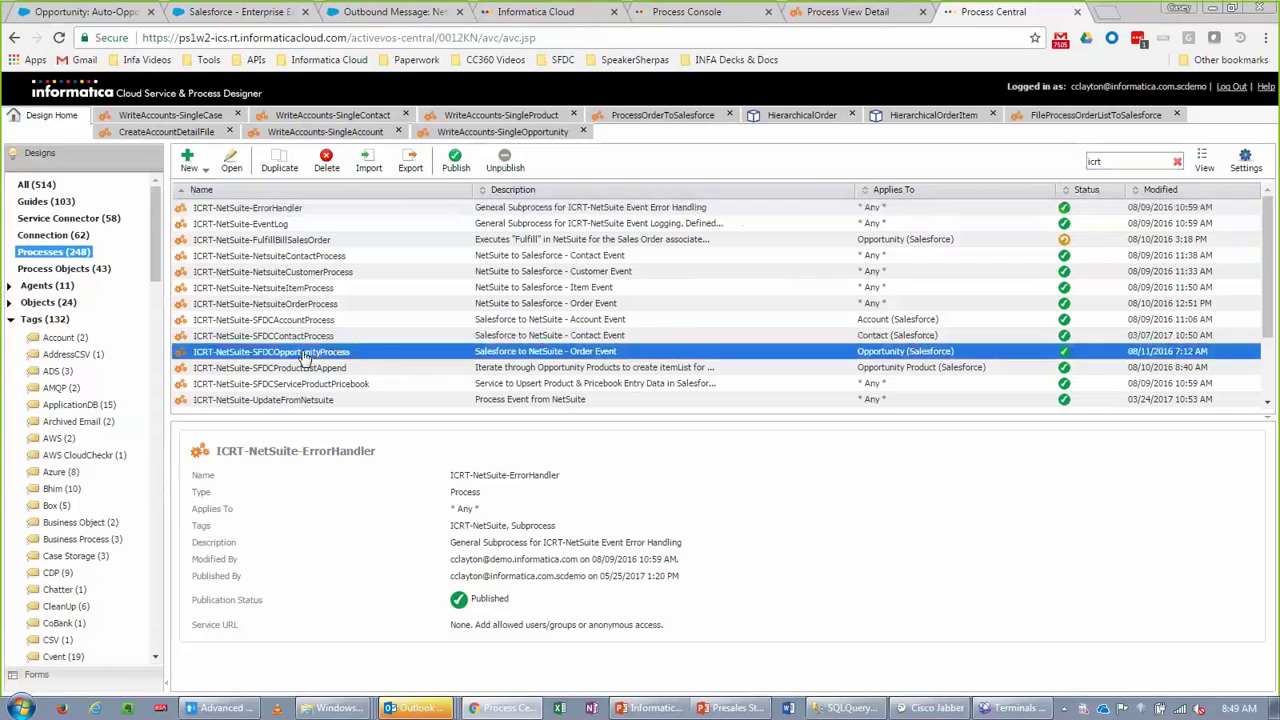
double_click(305, 354)
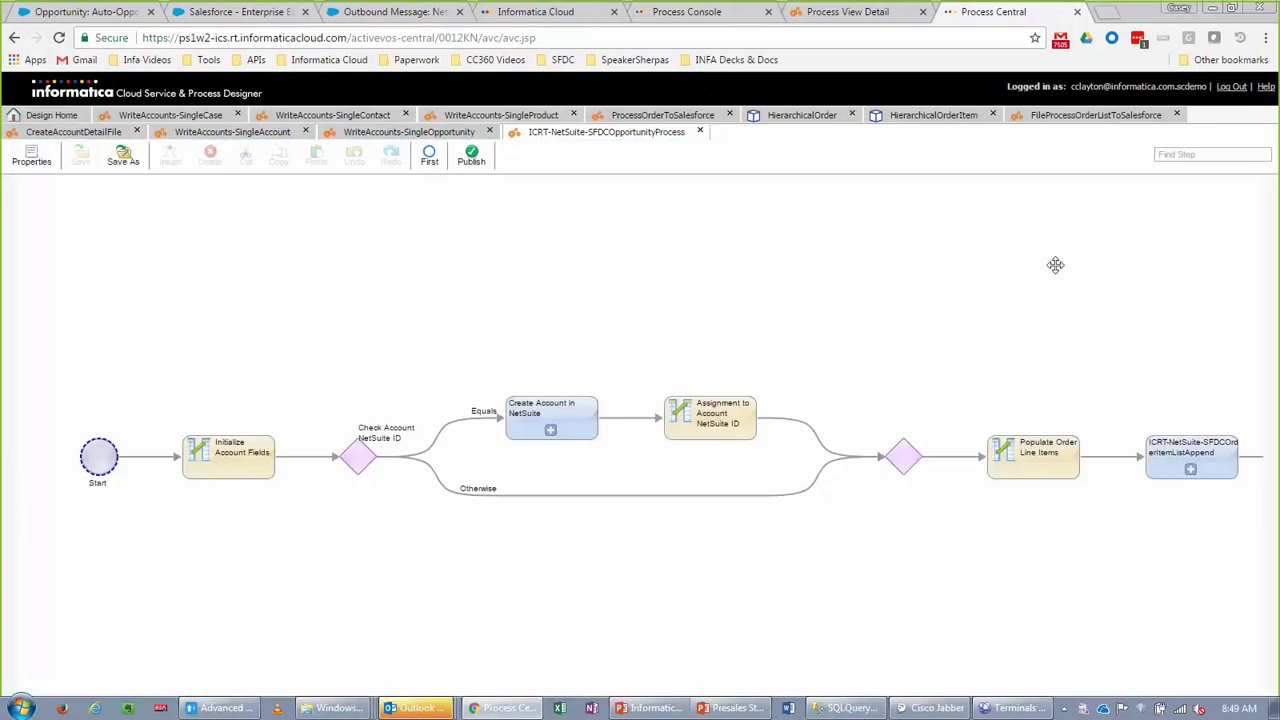
Step: Insert a new step between the ICRT-NetSuite-NetsuiteOrderProcess step and the End of the opportunity process
left_click_drag(1054, 263, 600, 286)
left_click_drag(738, 239, 411, 250)
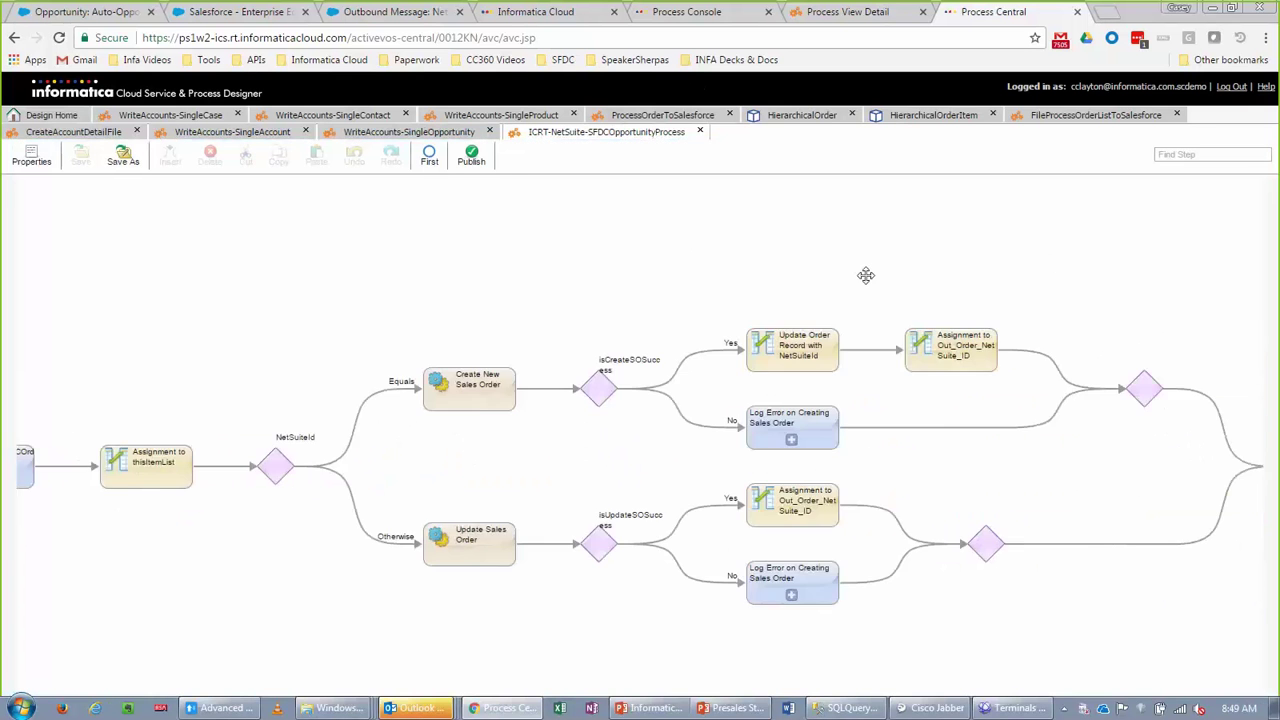
left_click_drag(863, 274, 720, 262)
left_click_drag(826, 257, 569, 237)
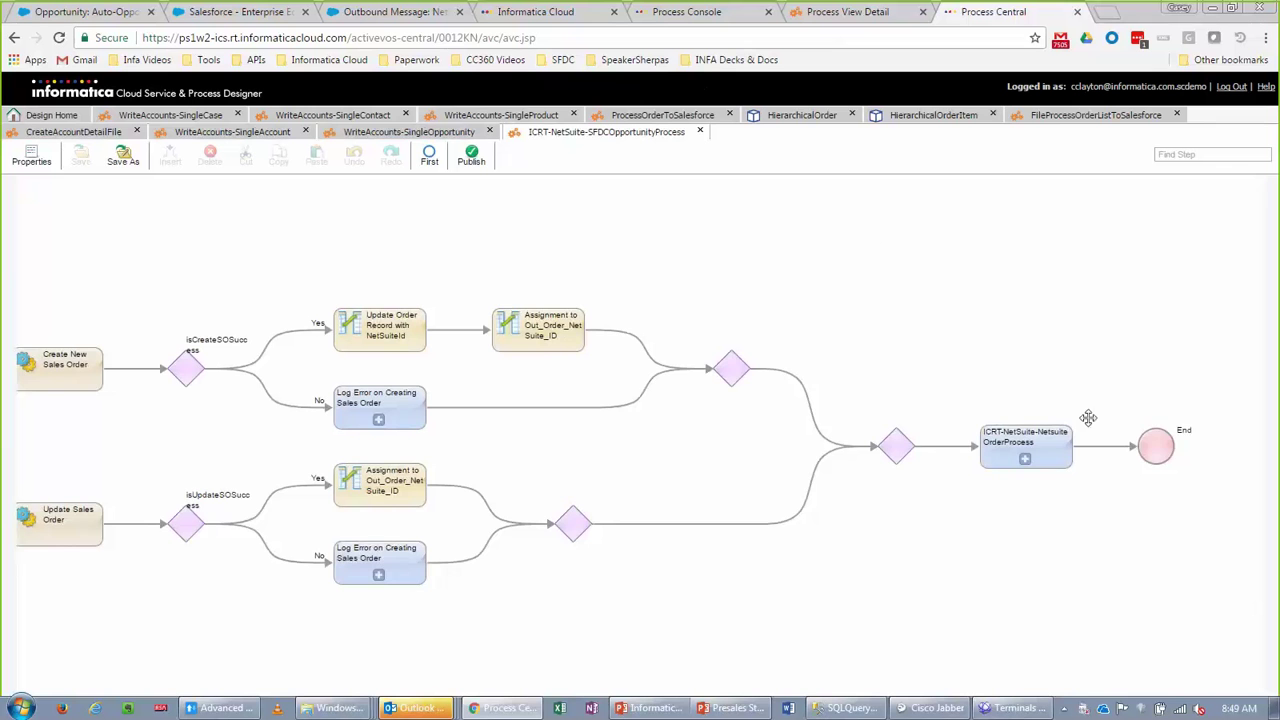
left_click_drag(1057, 349, 876, 344)
left_click(978, 450)
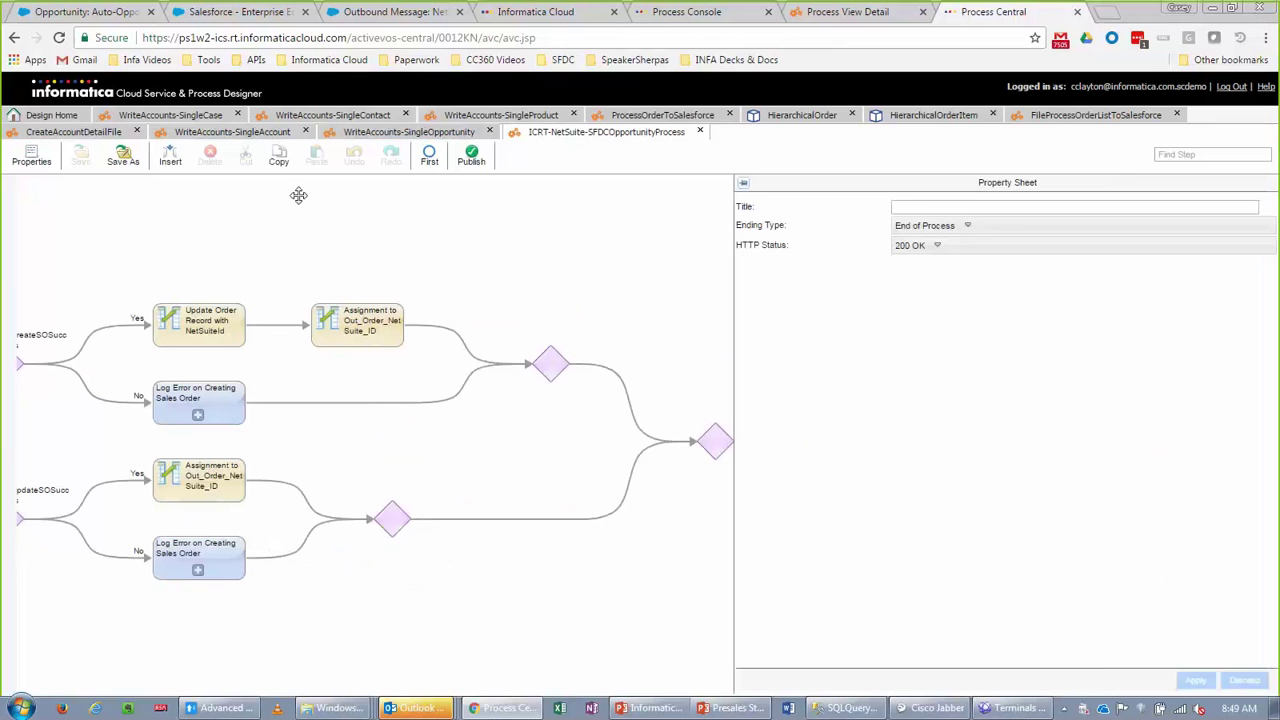
left_click(170, 156)
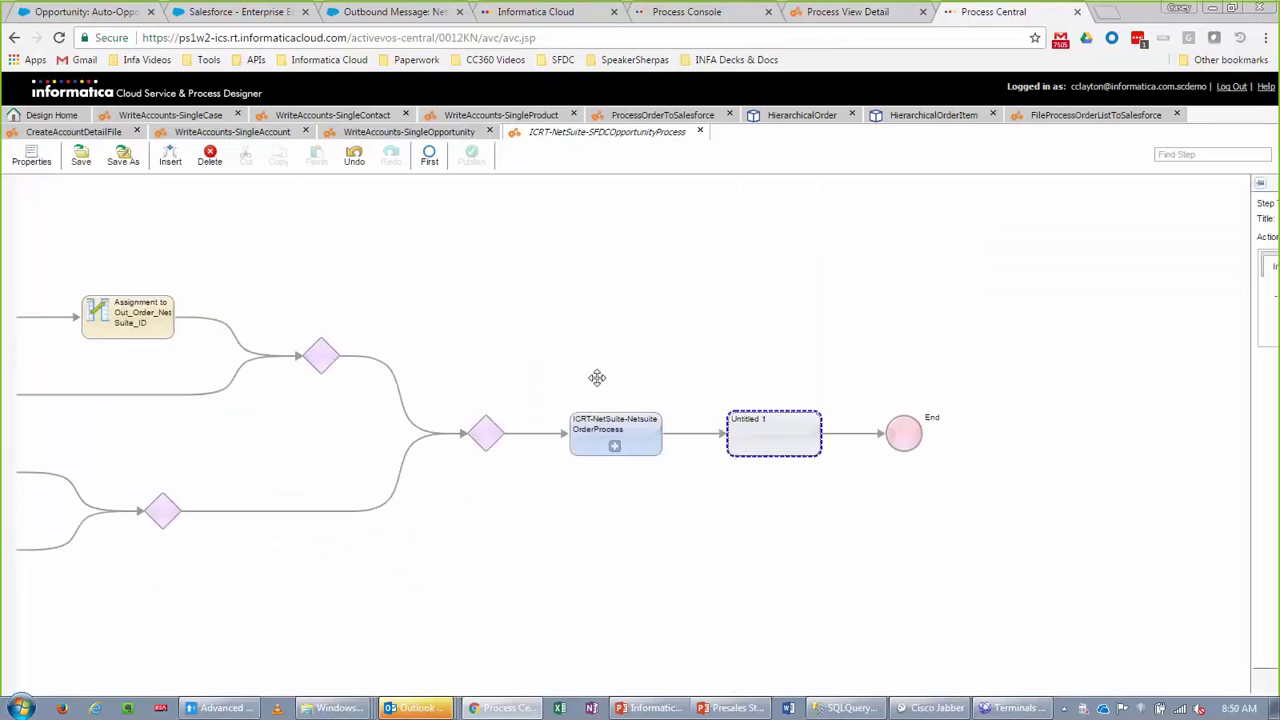
Step: Set the new untitled step's type to Subprocess and select CreateAccountDetailFile as the process it runs
left_click(783, 434)
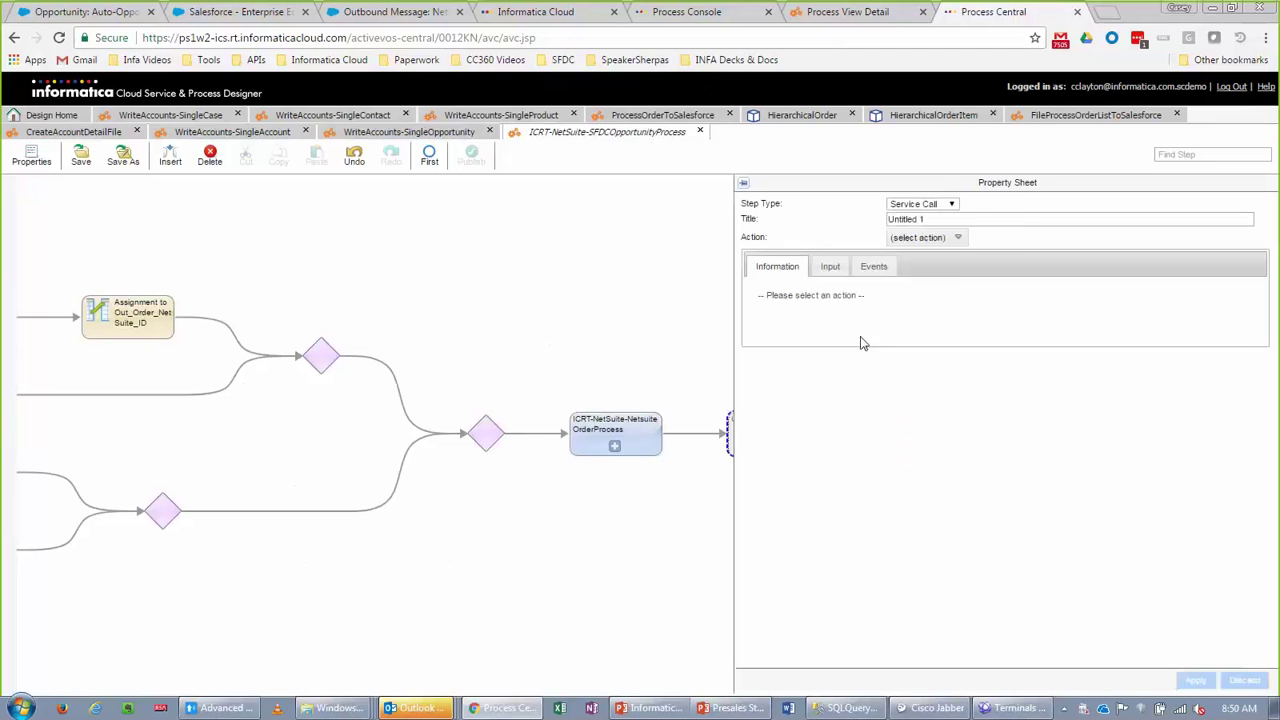
left_click(952, 206)
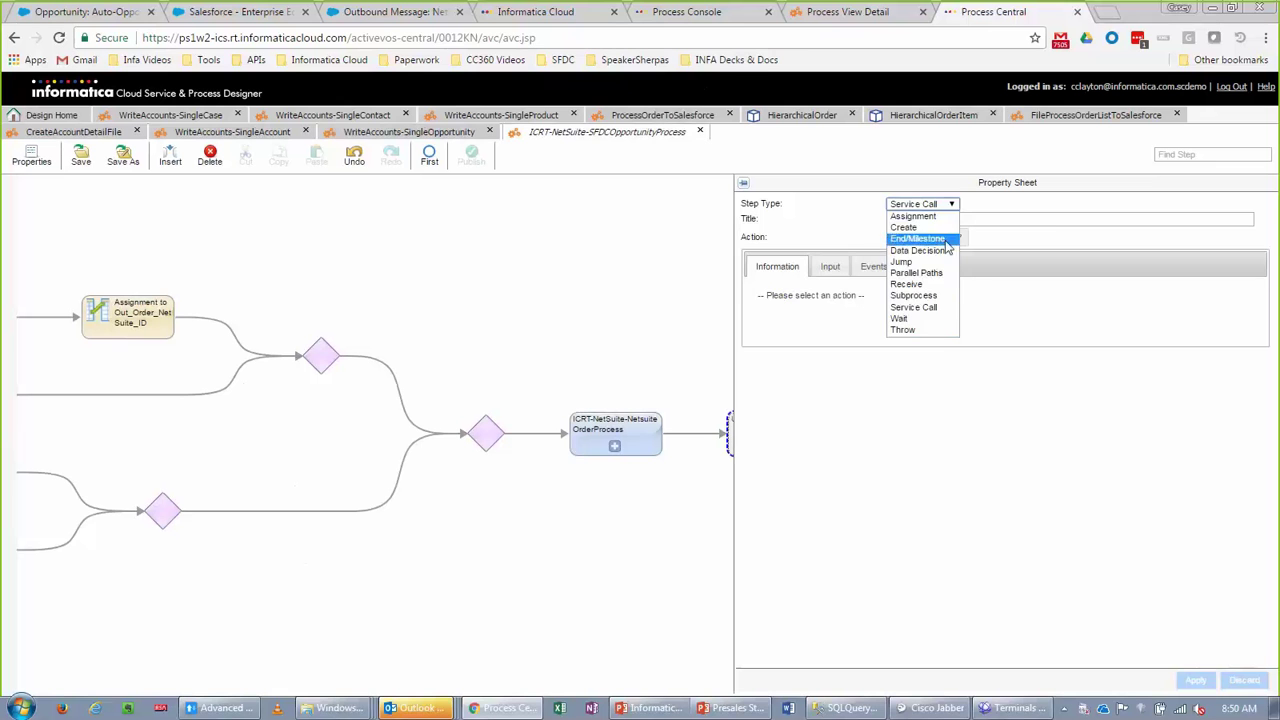
left_click(942, 298)
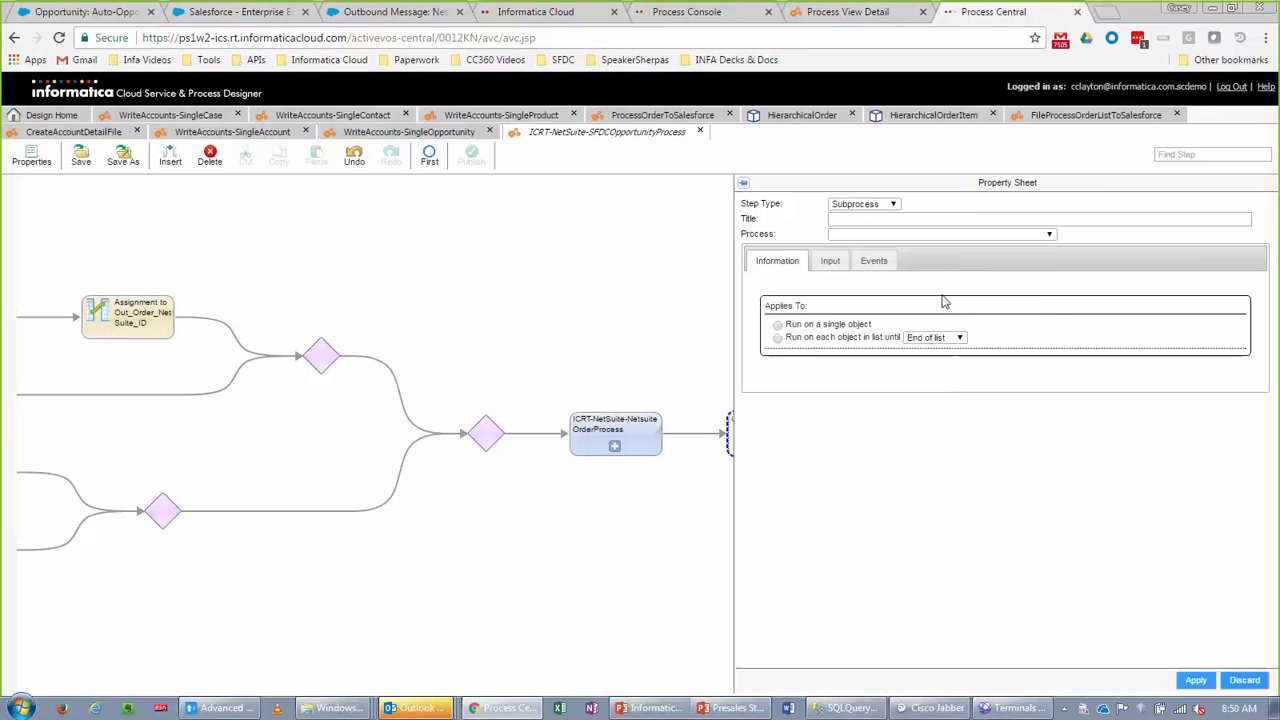
left_click(860, 235)
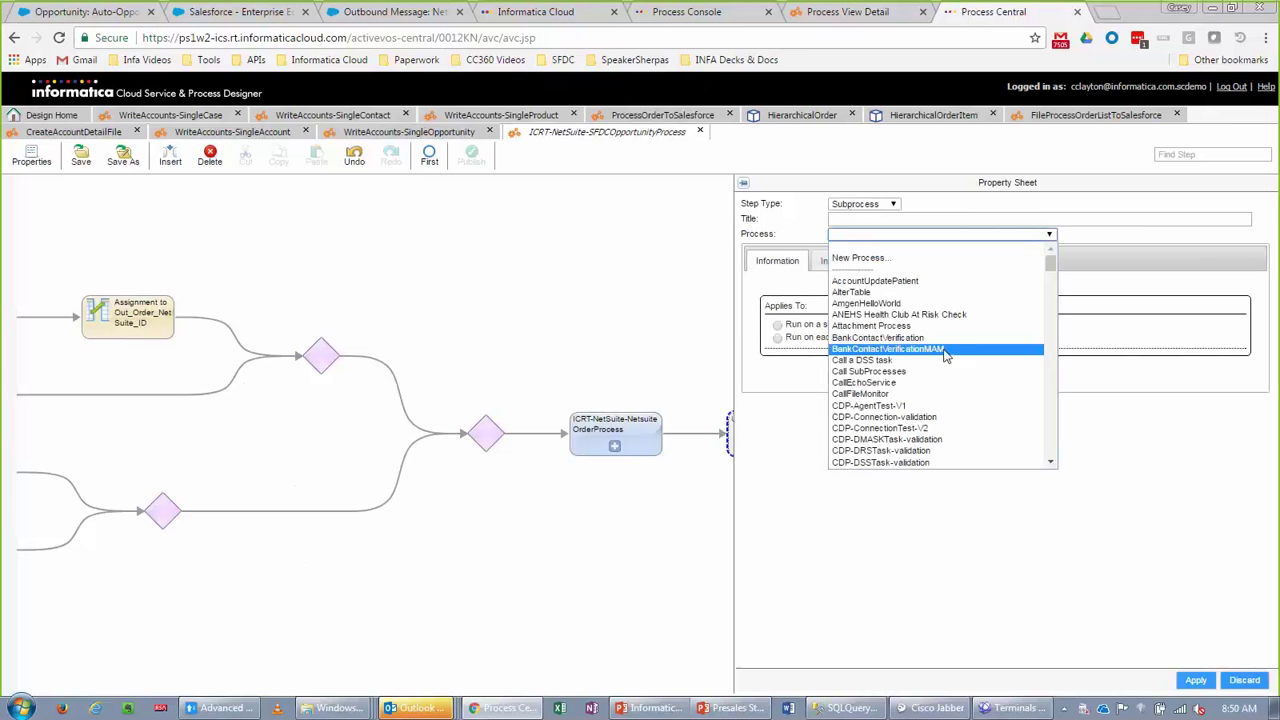
scroll(948, 338, "down", 5)
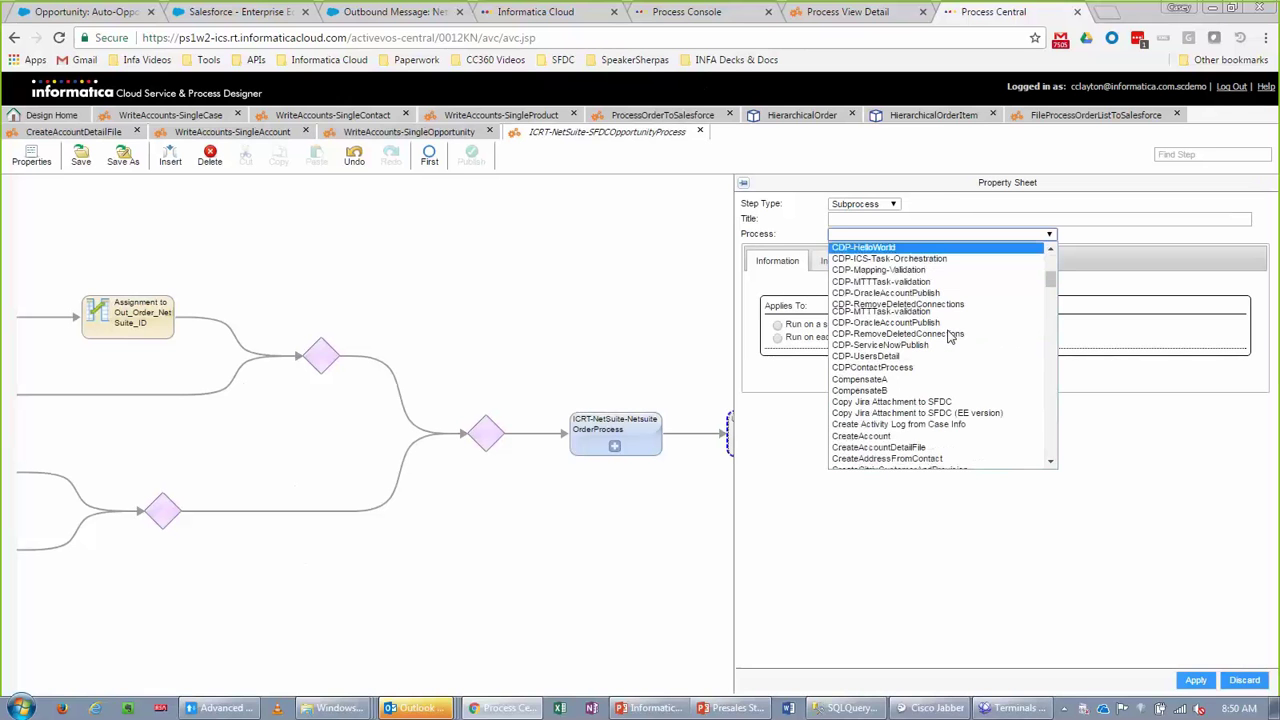
scroll(950, 338, "down", 5)
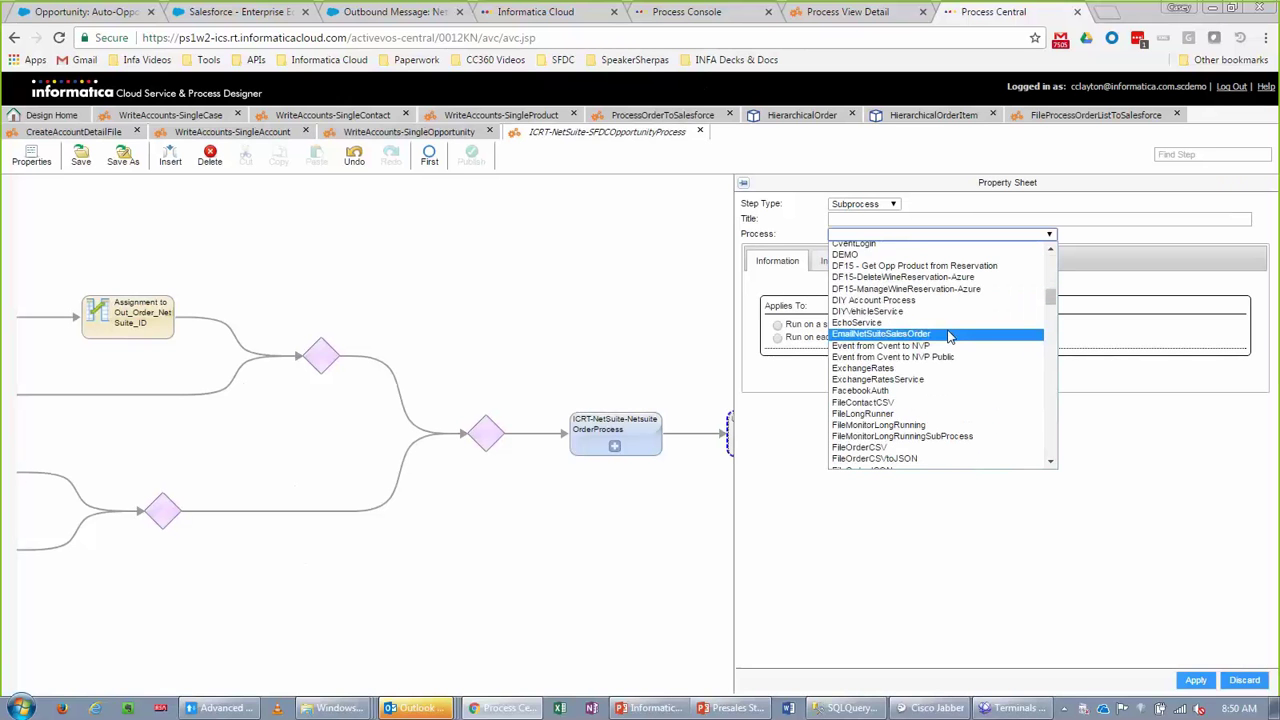
scroll(925, 318, "up", 5)
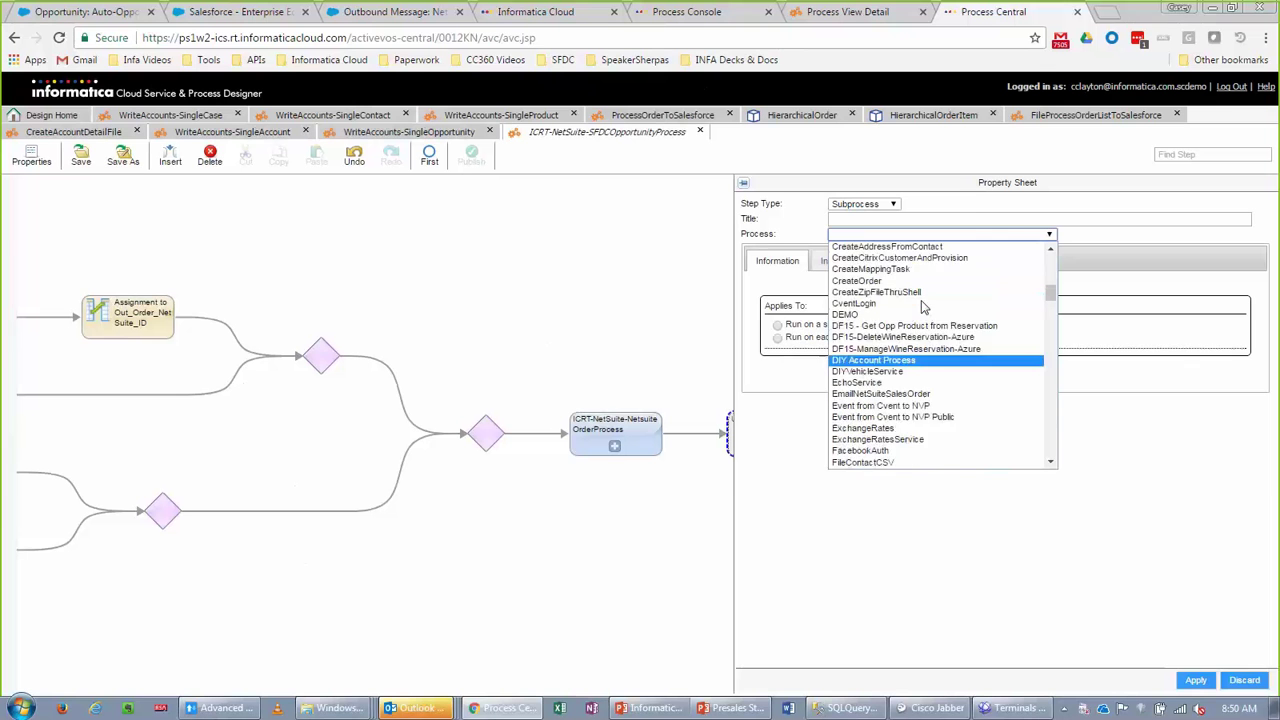
left_click(922, 336)
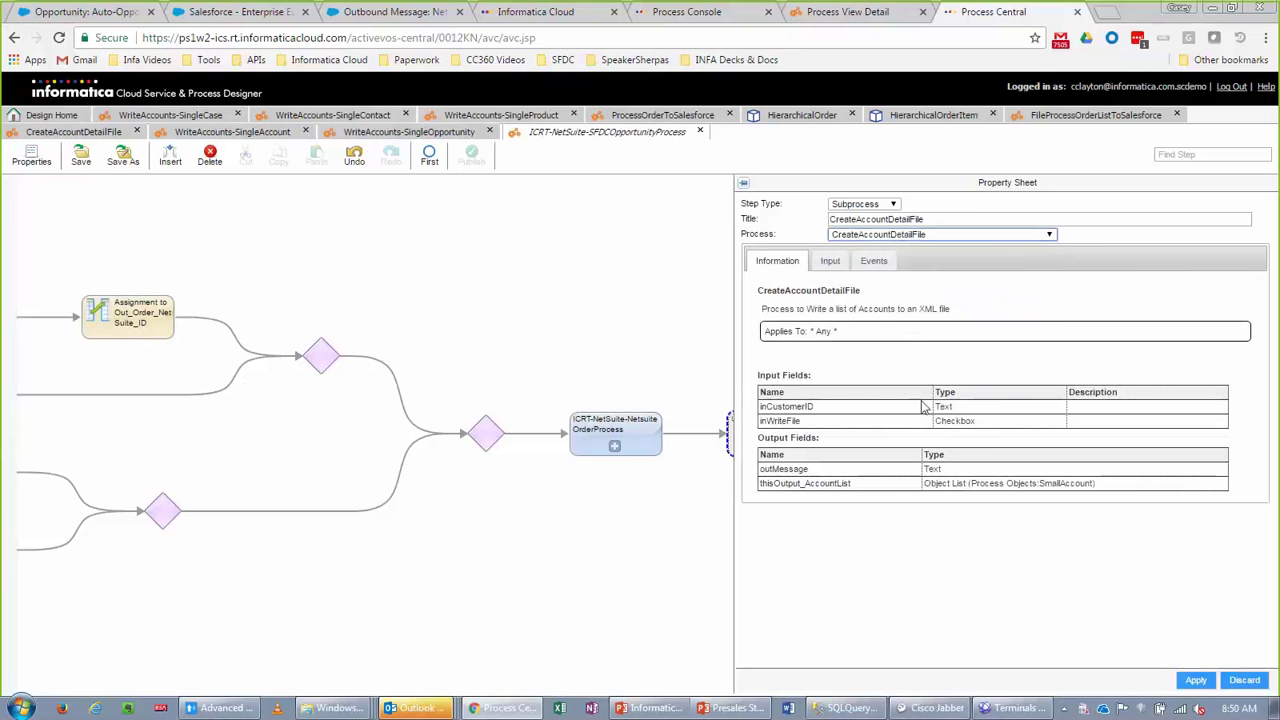
Step: Map the subprocess's inCustomerID input to the NetSuite Id field of the opportunity's related Account object
left_click(830, 260)
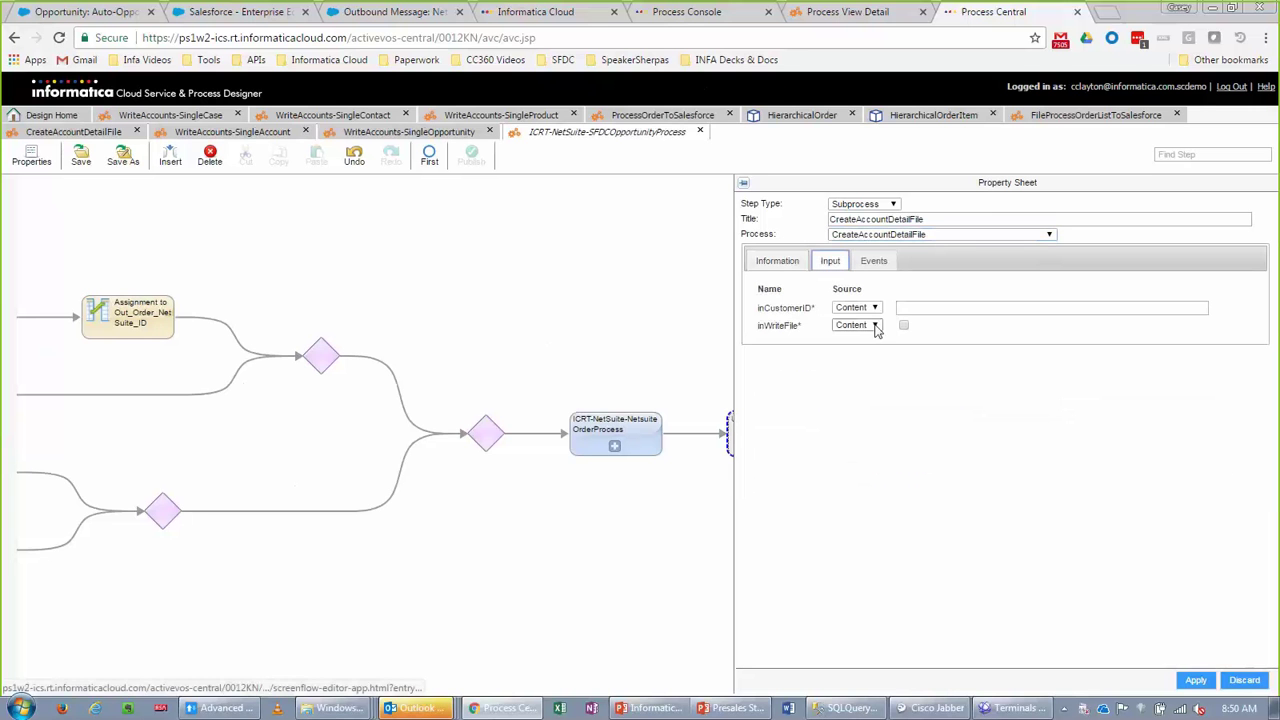
left_click(872, 308)
left_click(850, 329)
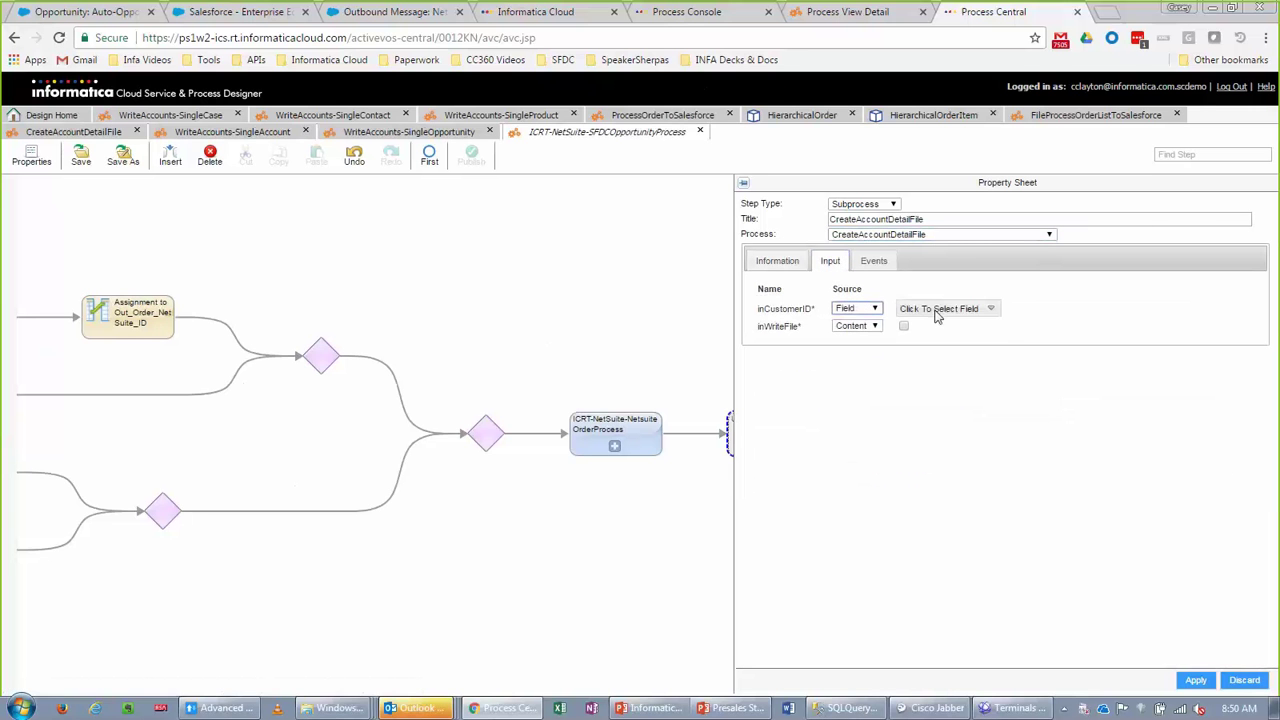
left_click(944, 310)
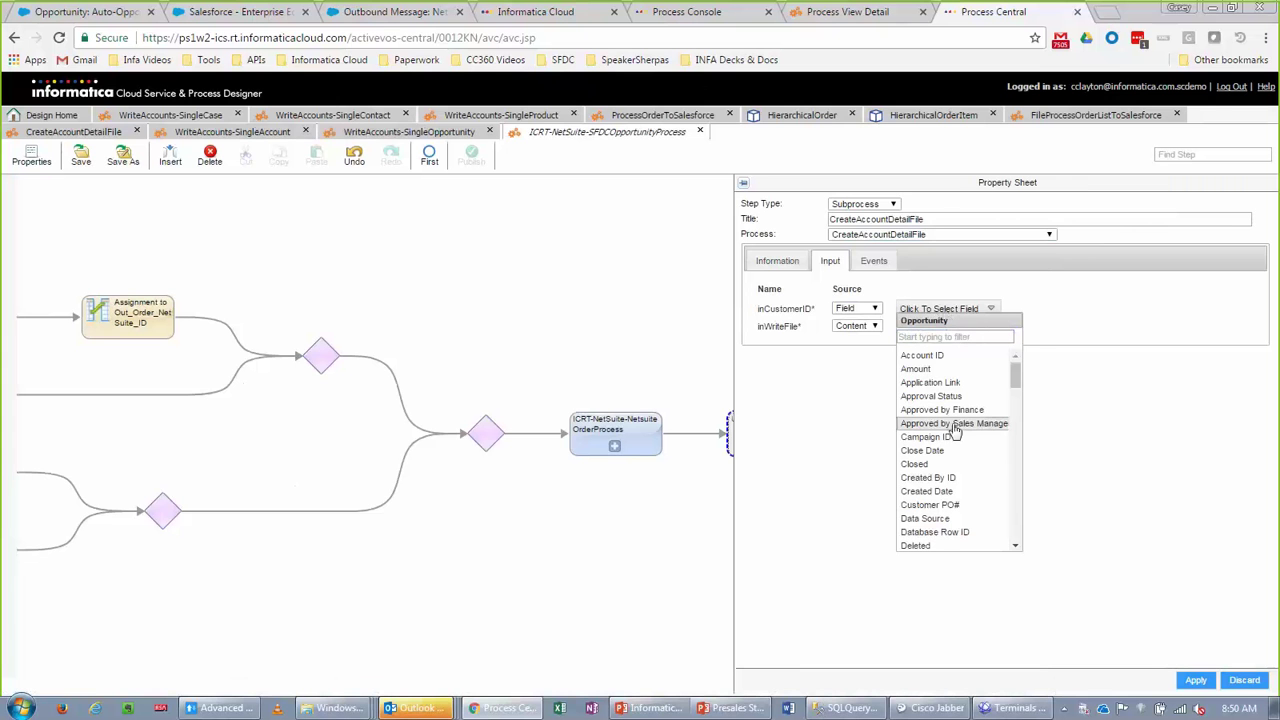
scroll(960, 418, "down", 10)
scroll(962, 418, "down", 5)
scroll(1000, 432, "up", 2)
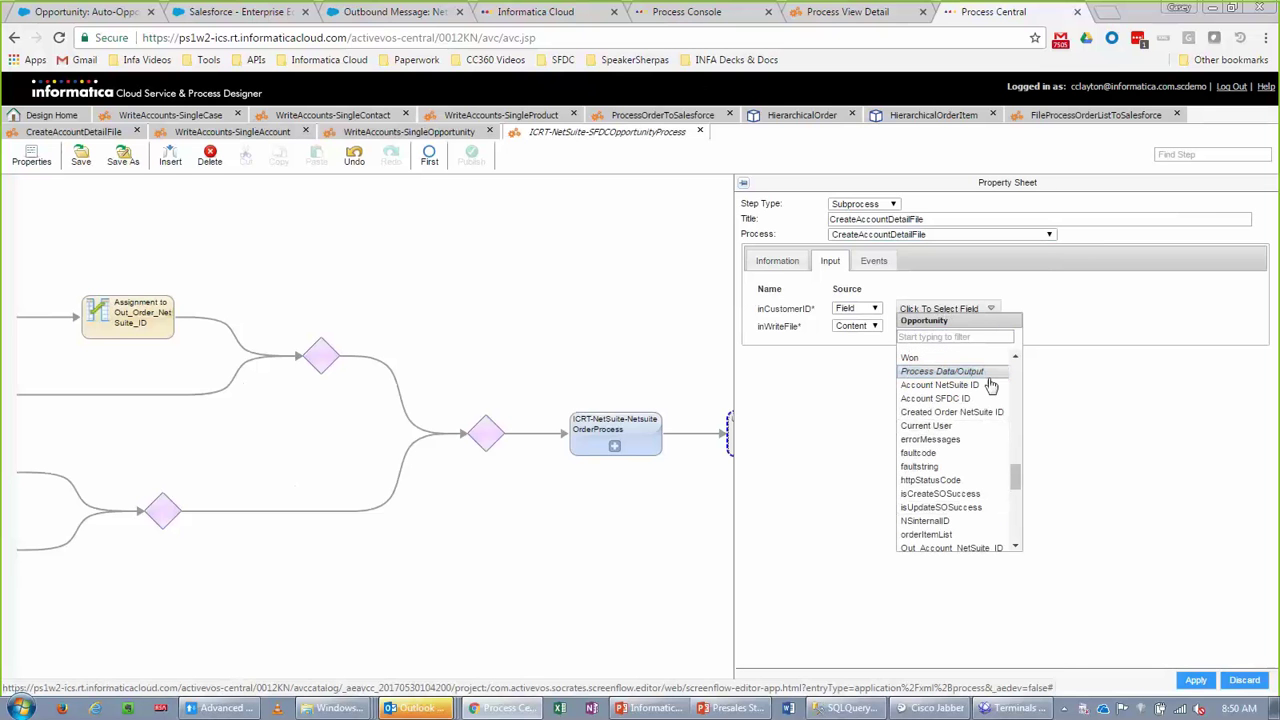
scroll(990, 386, "down", 5)
scroll(990, 386, "up", 3)
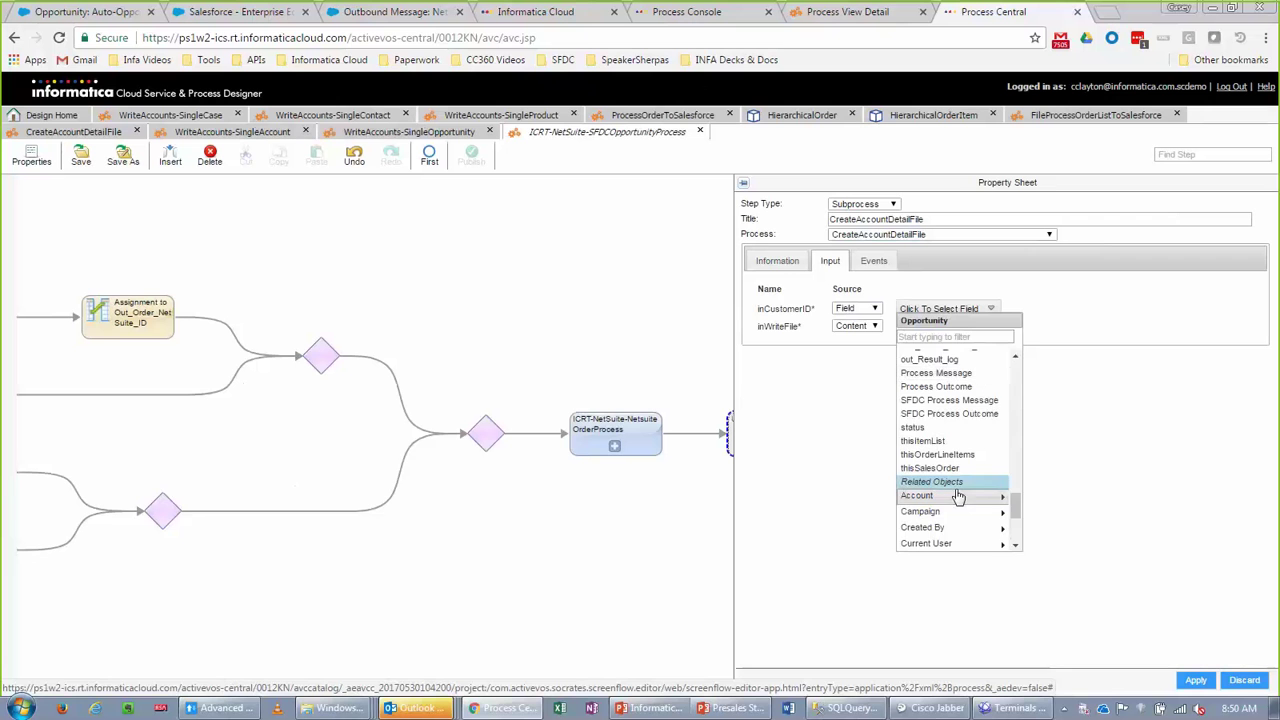
left_click(966, 500)
left_click(961, 351)
type("net")
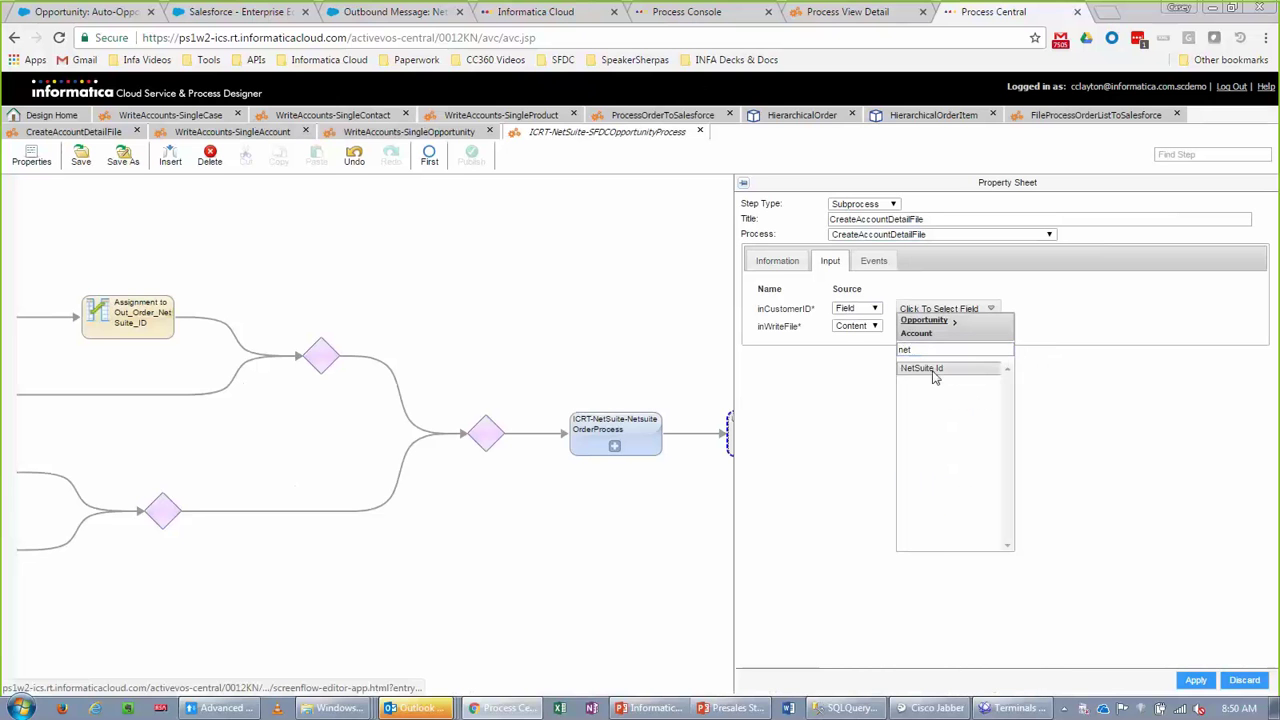
left_click(932, 372)
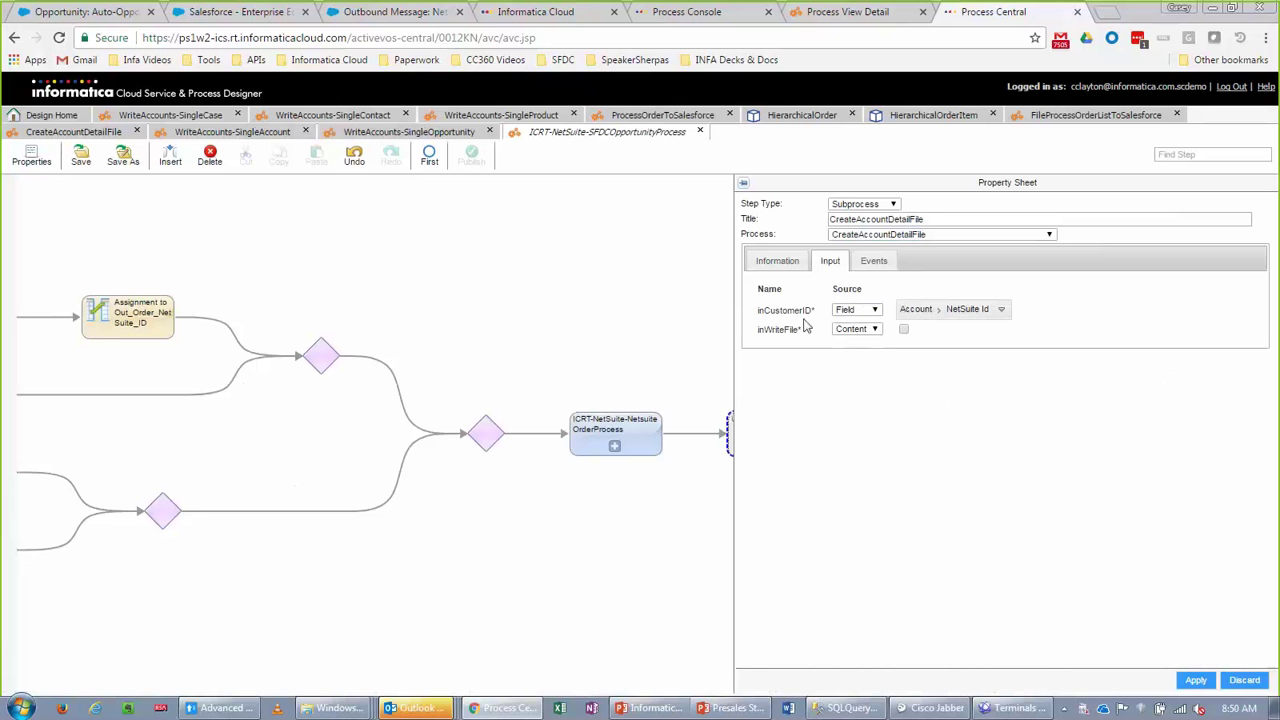
Step: Enable the inWriteFile input of the CreateAccountDetailFile subprocess, and save and publish the opportunity process
left_click(903, 330)
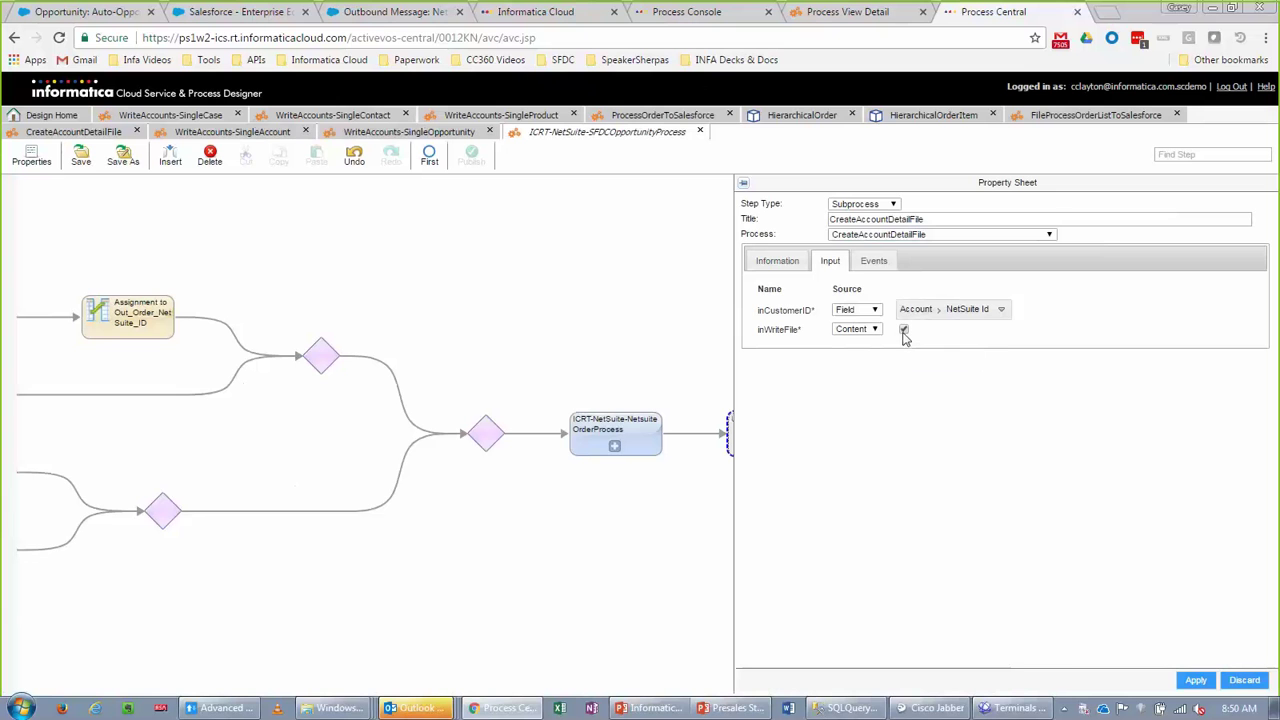
left_click(1196, 680)
left_click(81, 155)
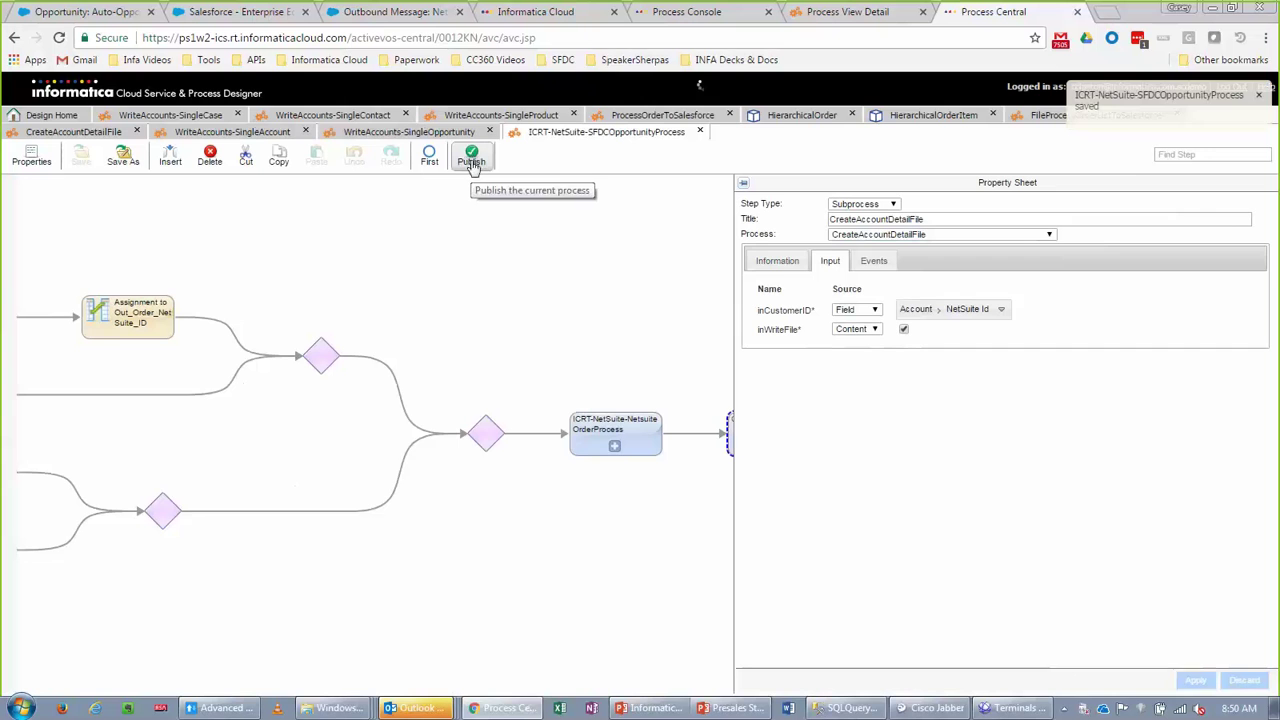
left_click(472, 158)
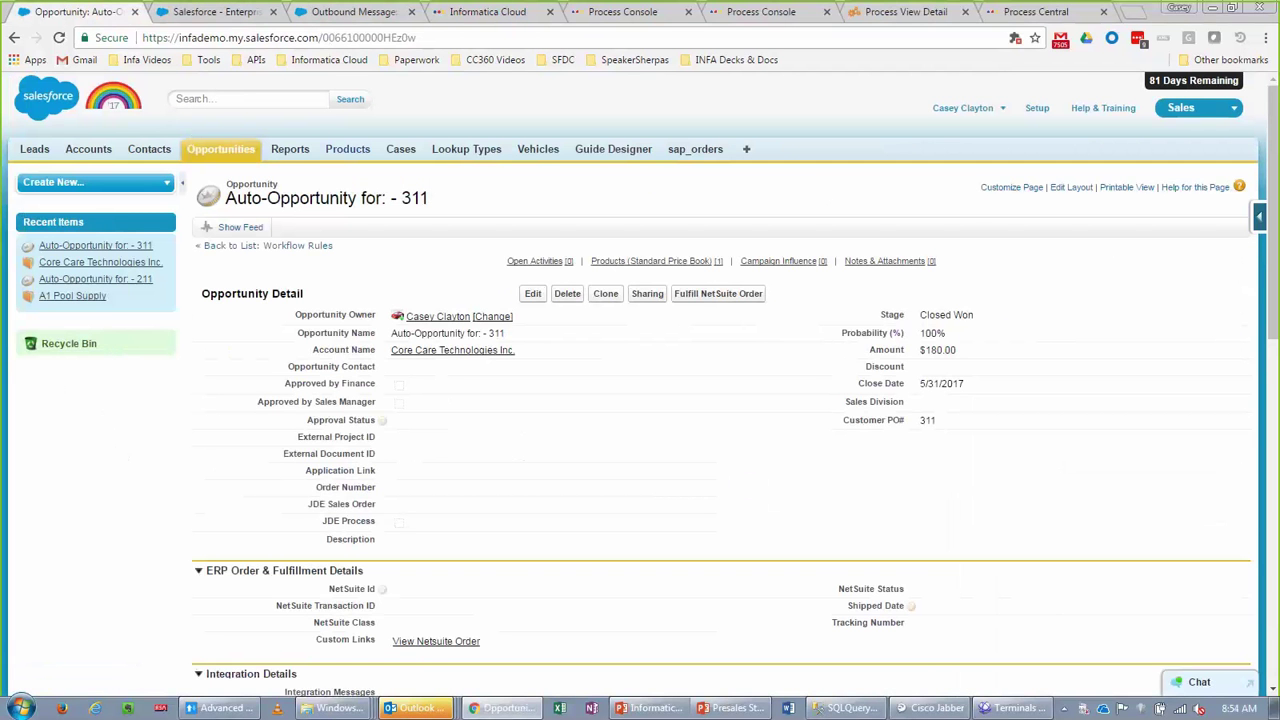
Step: Refresh the Core Care Technologies auto-opportunity in Salesforce and check its ERP Order & Fulfillment Details
key("F5")
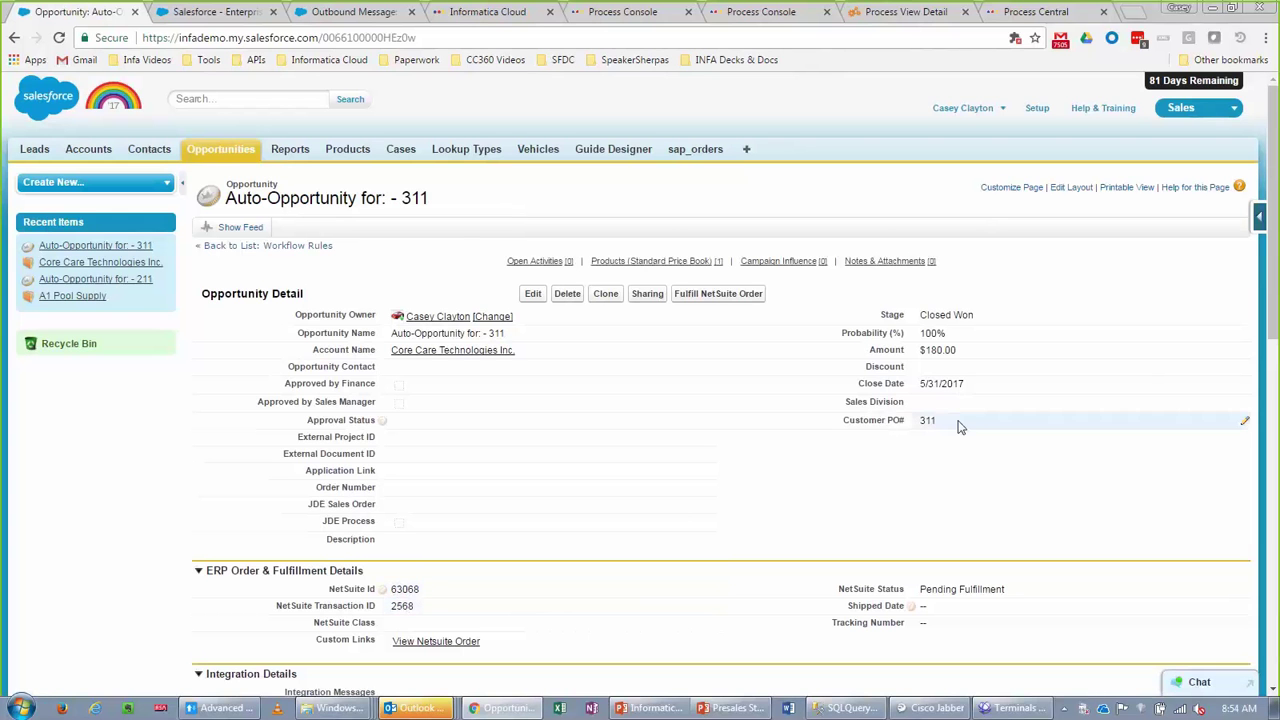
scroll(962, 425, "down", 1)
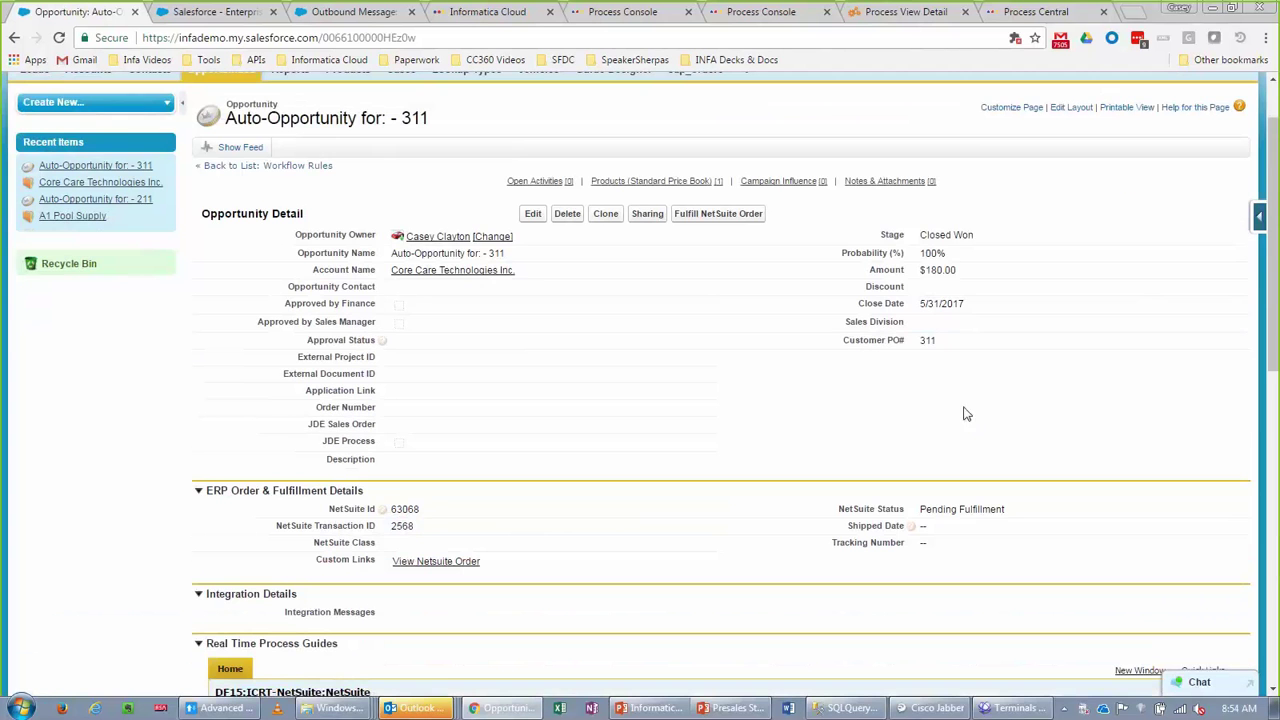
Step: Switch to the Terminals remote session, close the old XML views, and reopen the account data XML file from FlatFiles\SFDCtoXML
left_click(985, 709)
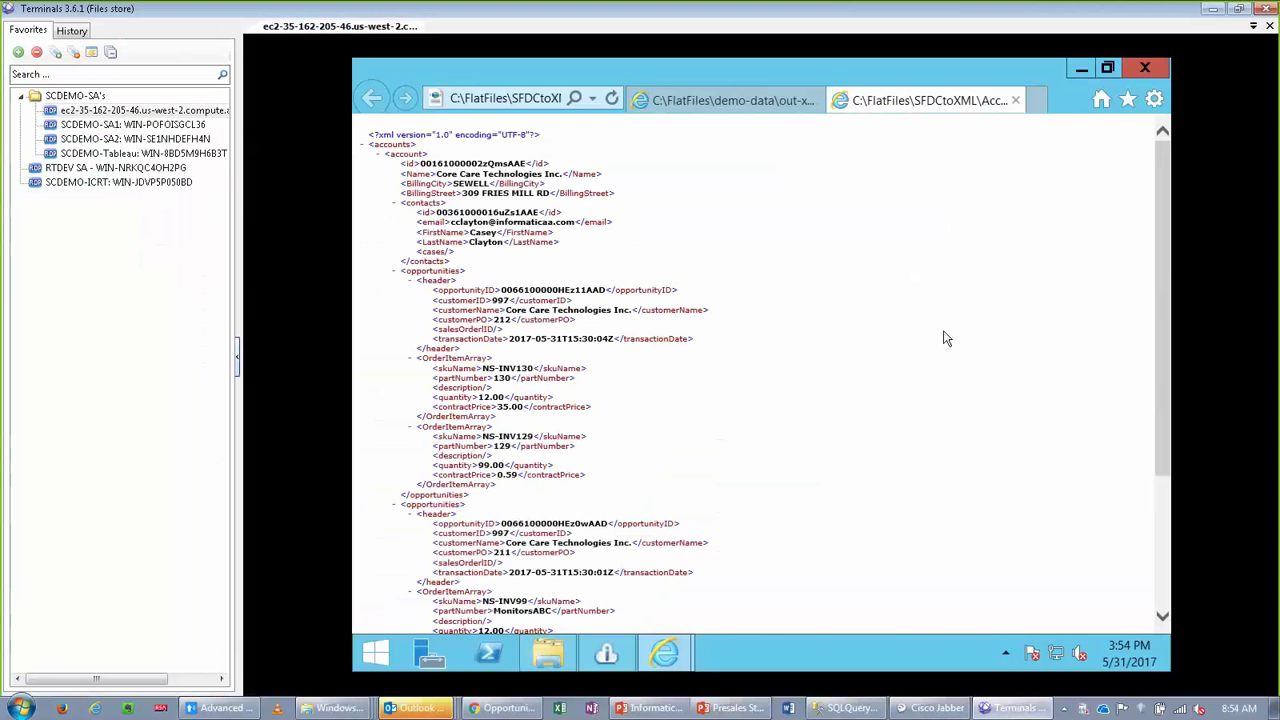
left_click(1016, 101)
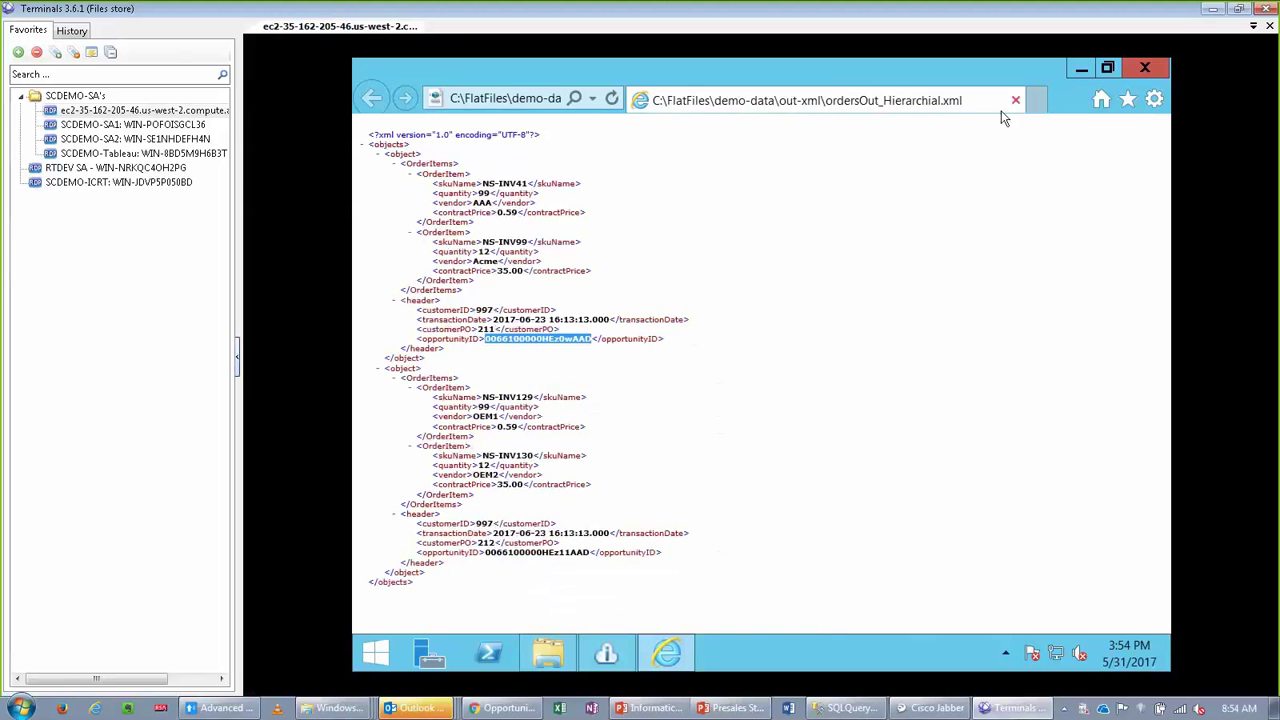
left_click(1016, 101)
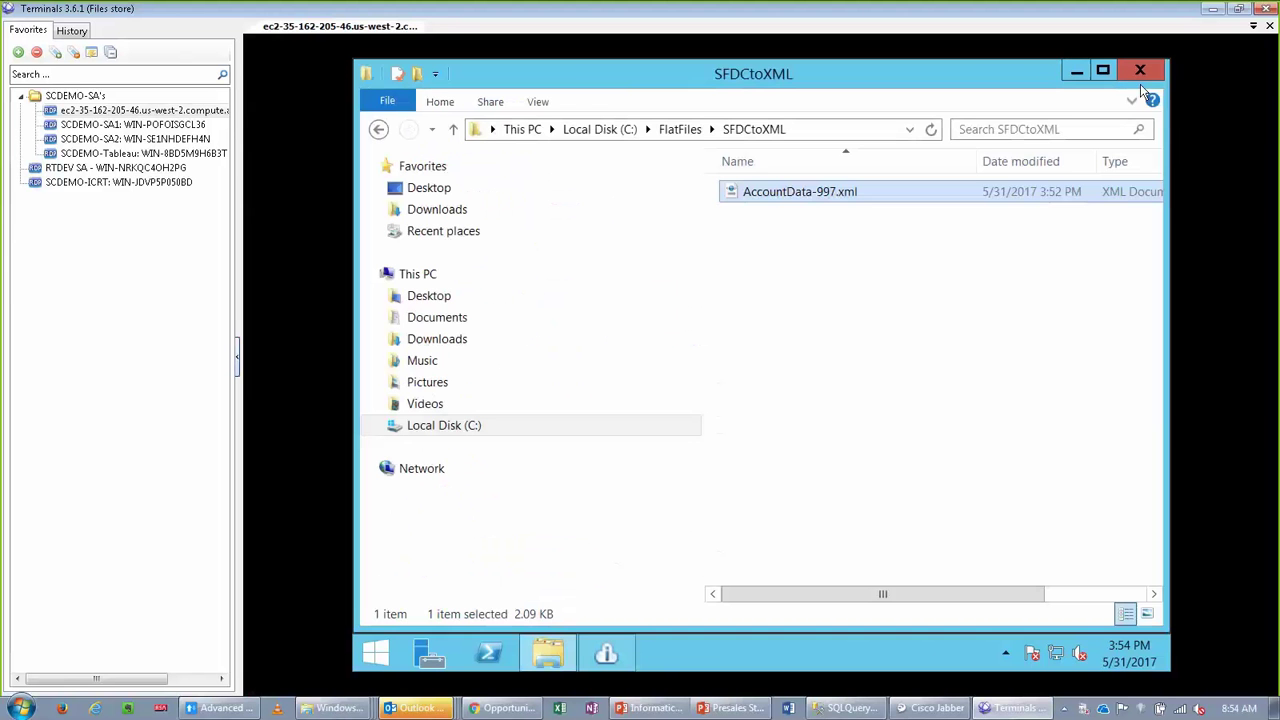
left_click(694, 137)
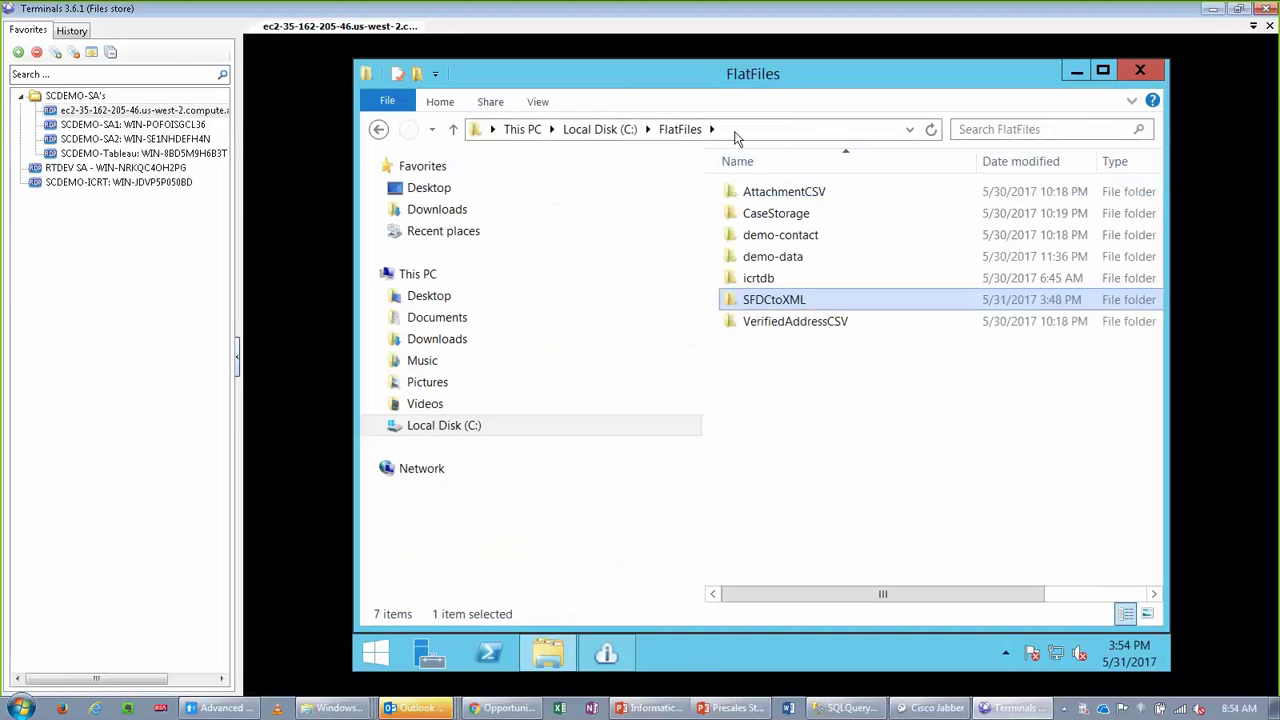
double_click(787, 305)
double_click(800, 191)
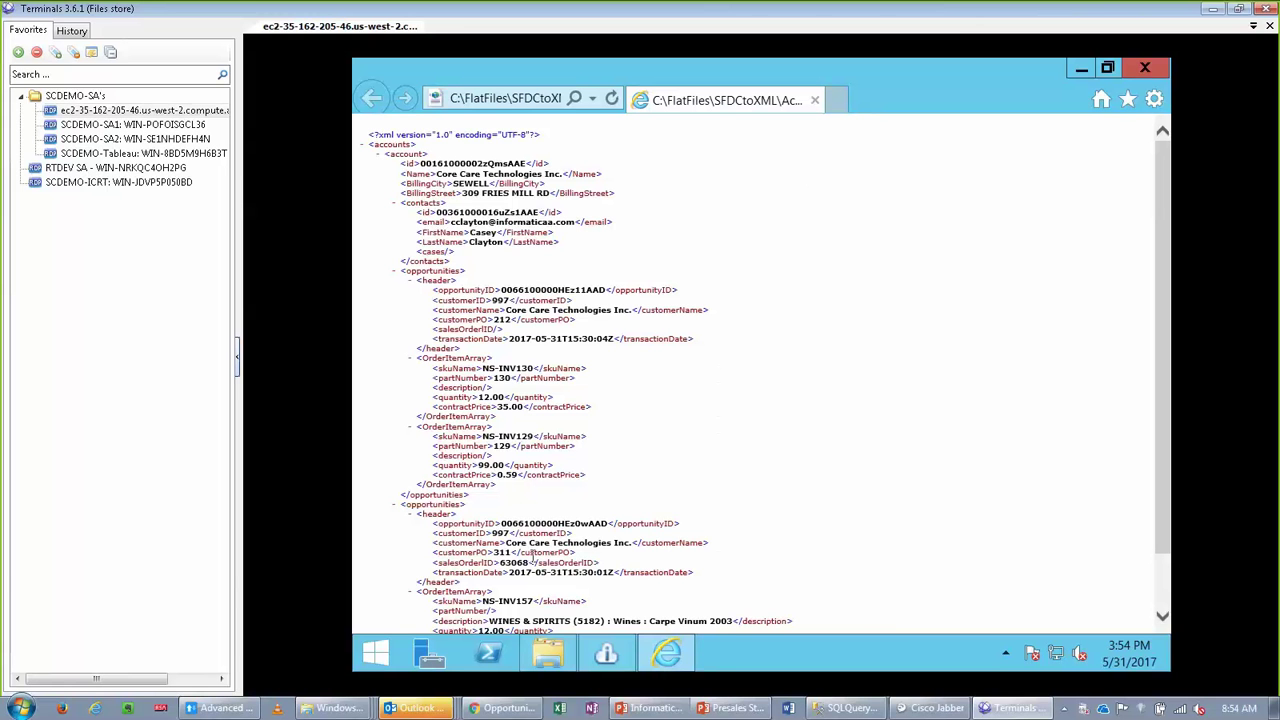
Step: Examine the sales order ID of the second opportunity and the remaining entries in the account XML file, and dismiss the mail notification
left_click_drag(500, 562, 531, 563)
scroll(903, 486, "down", 2)
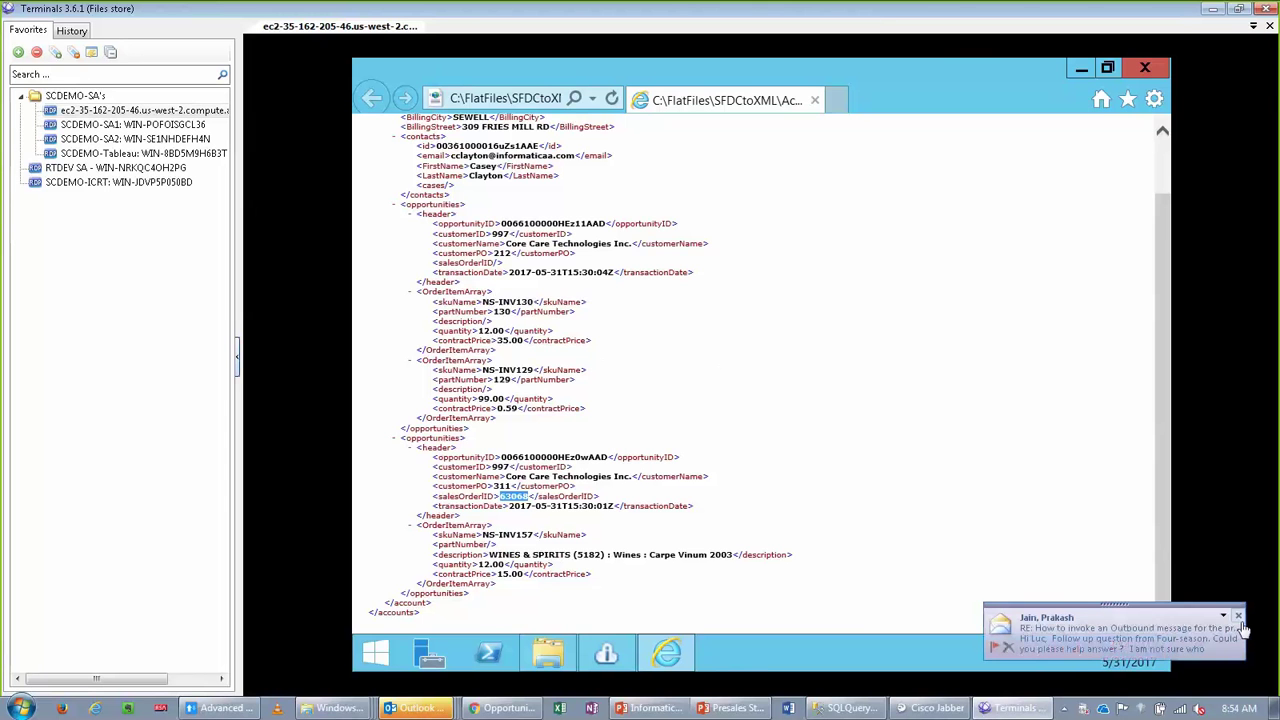
left_click(1239, 617)
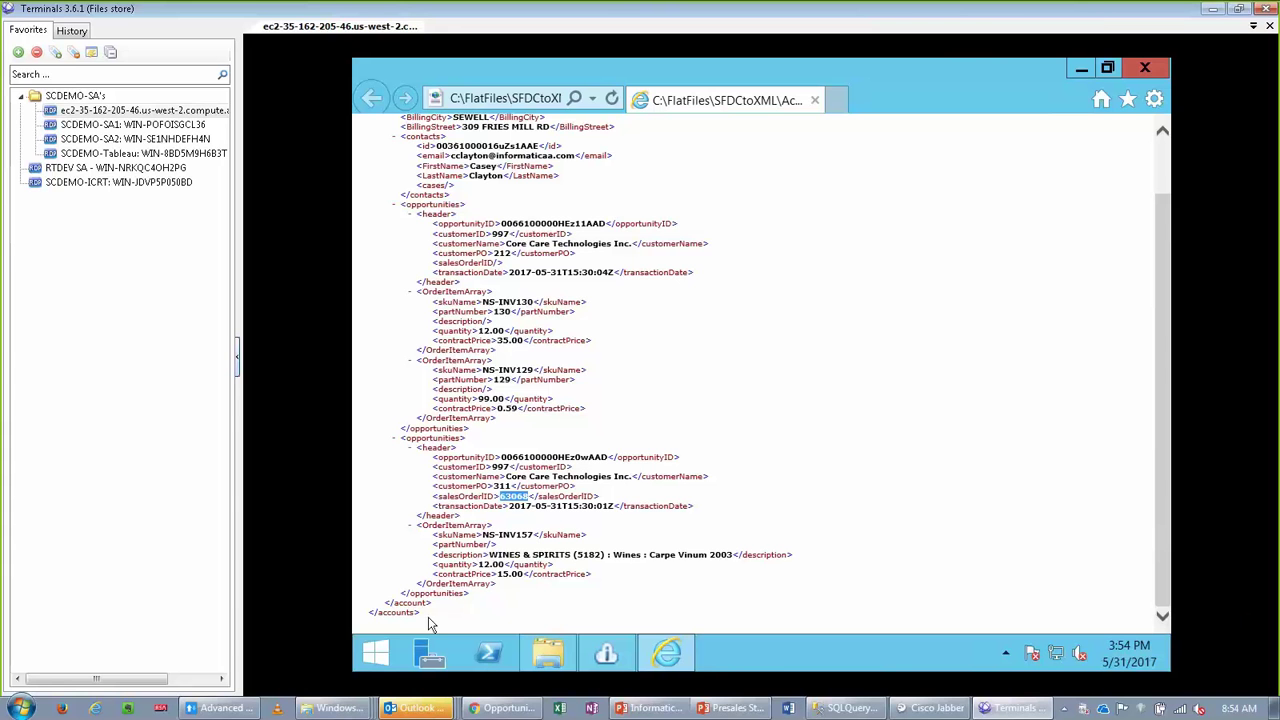
Step: Switch to the Salesforce opportunity in Chrome, open its linked NetSuite order, and log in to NetSuite with the prefilled credentials
left_click(515, 708)
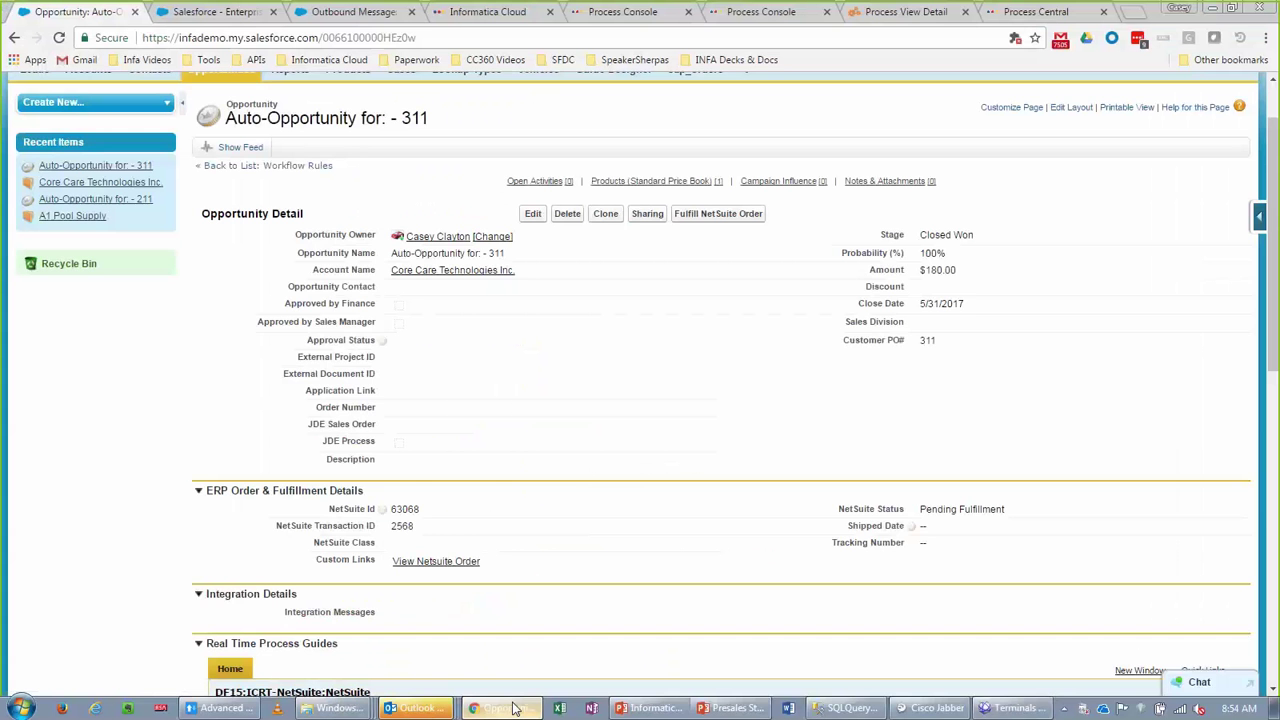
left_click(419, 568)
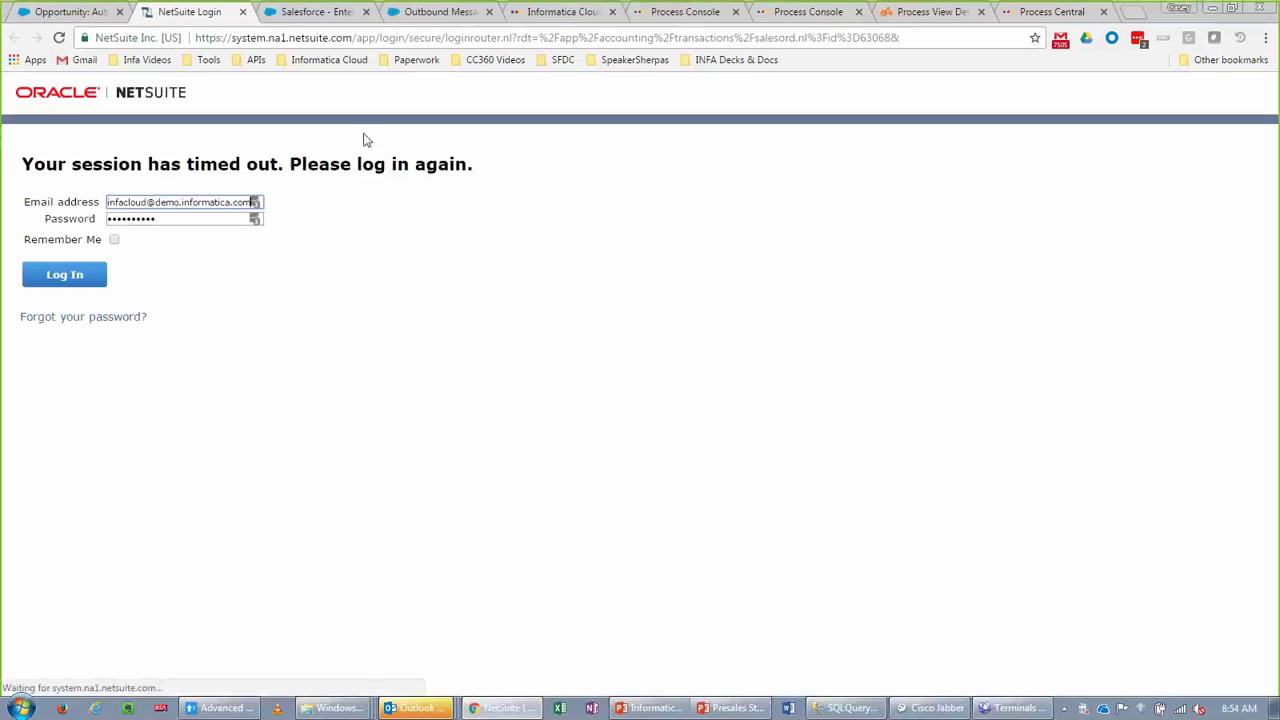
left_click(52, 282)
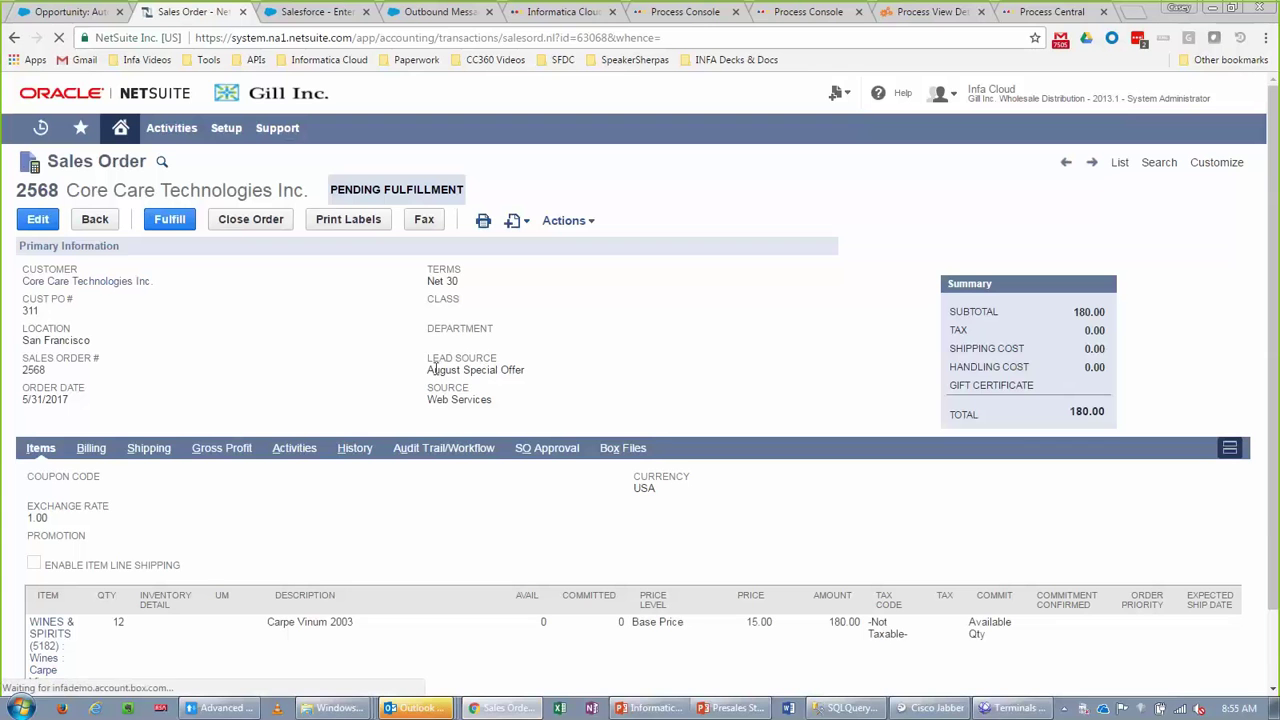
Step: Append a 3 to the customer PO number of the Core Care Technologies sales order and save the order
left_click(40, 224)
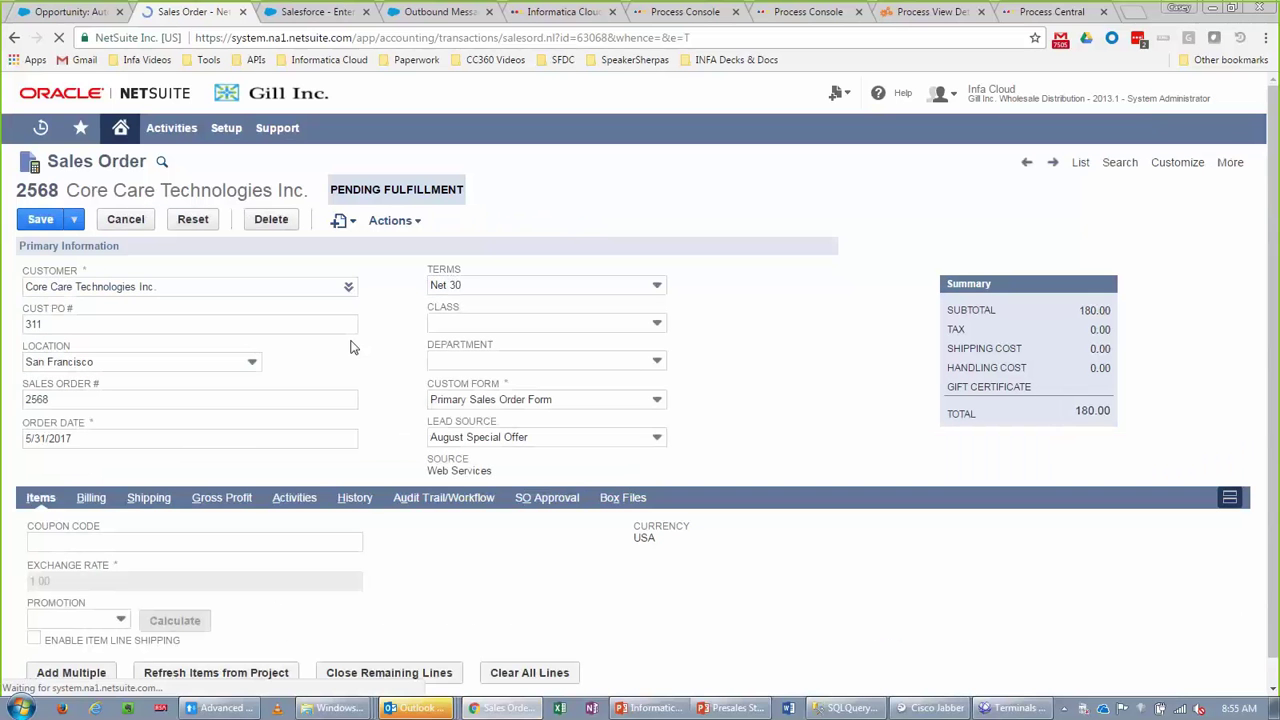
left_click(62, 328)
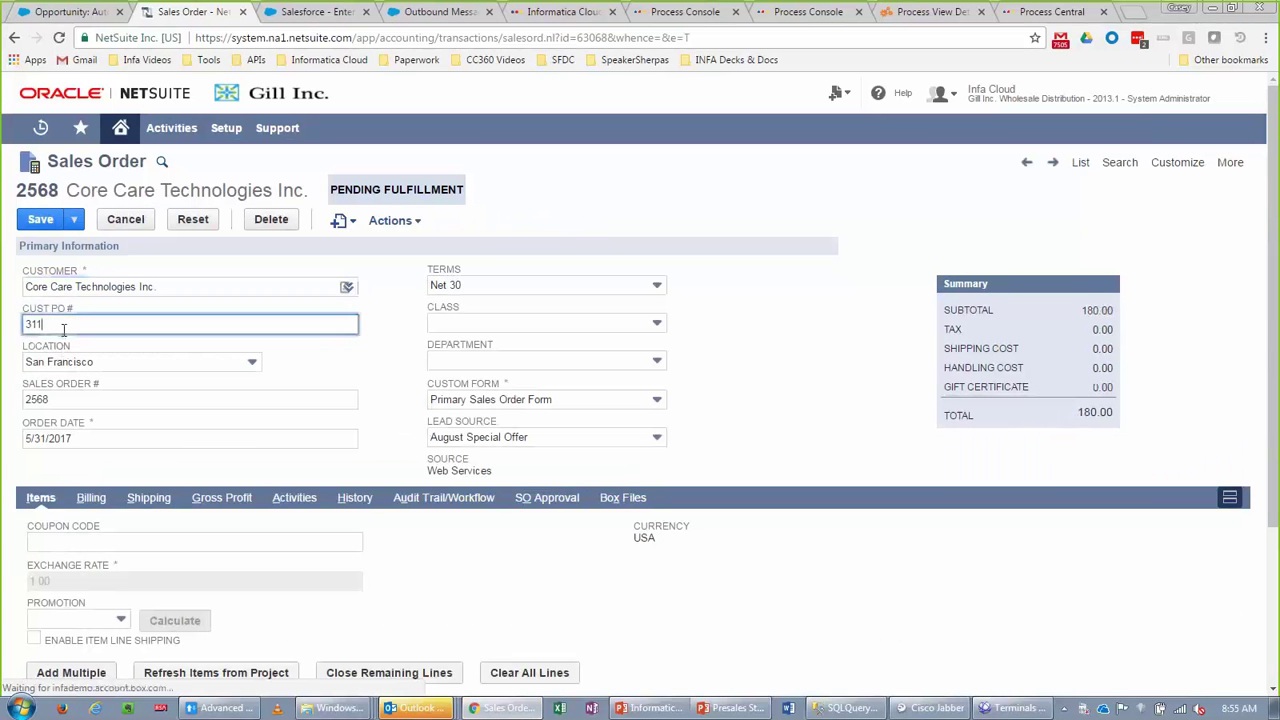
type("3113")
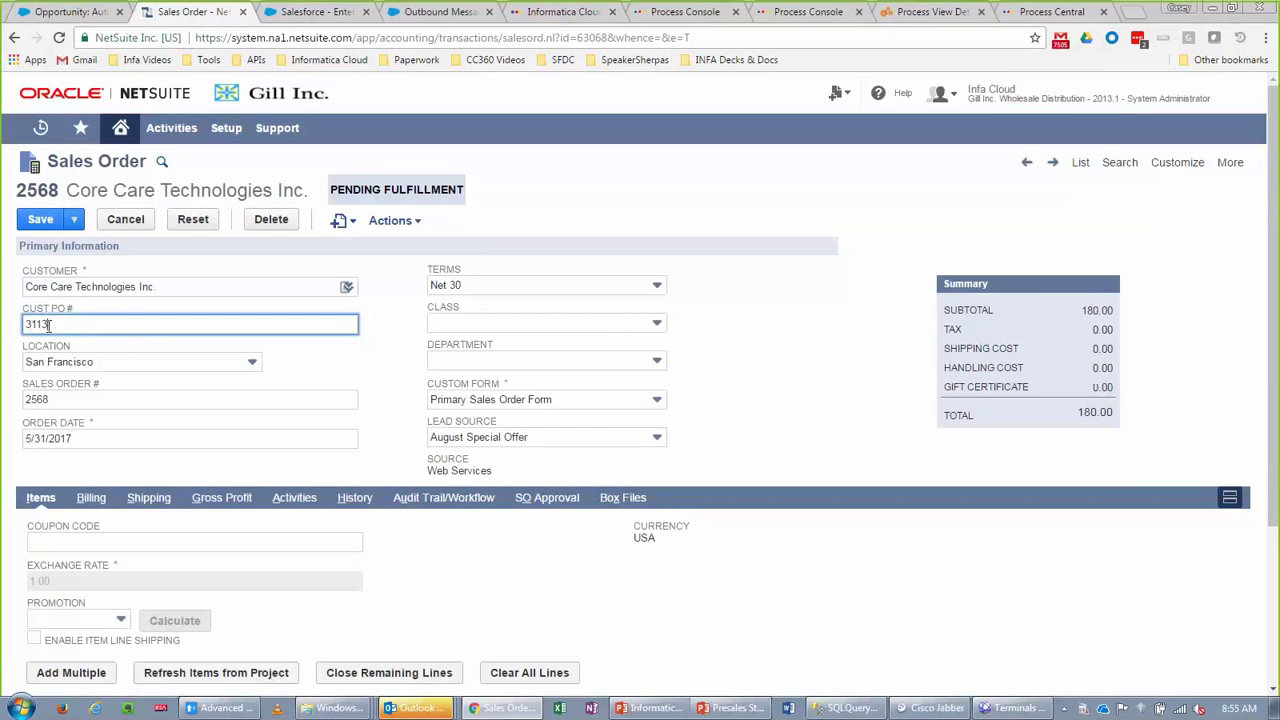
left_click(48, 228)
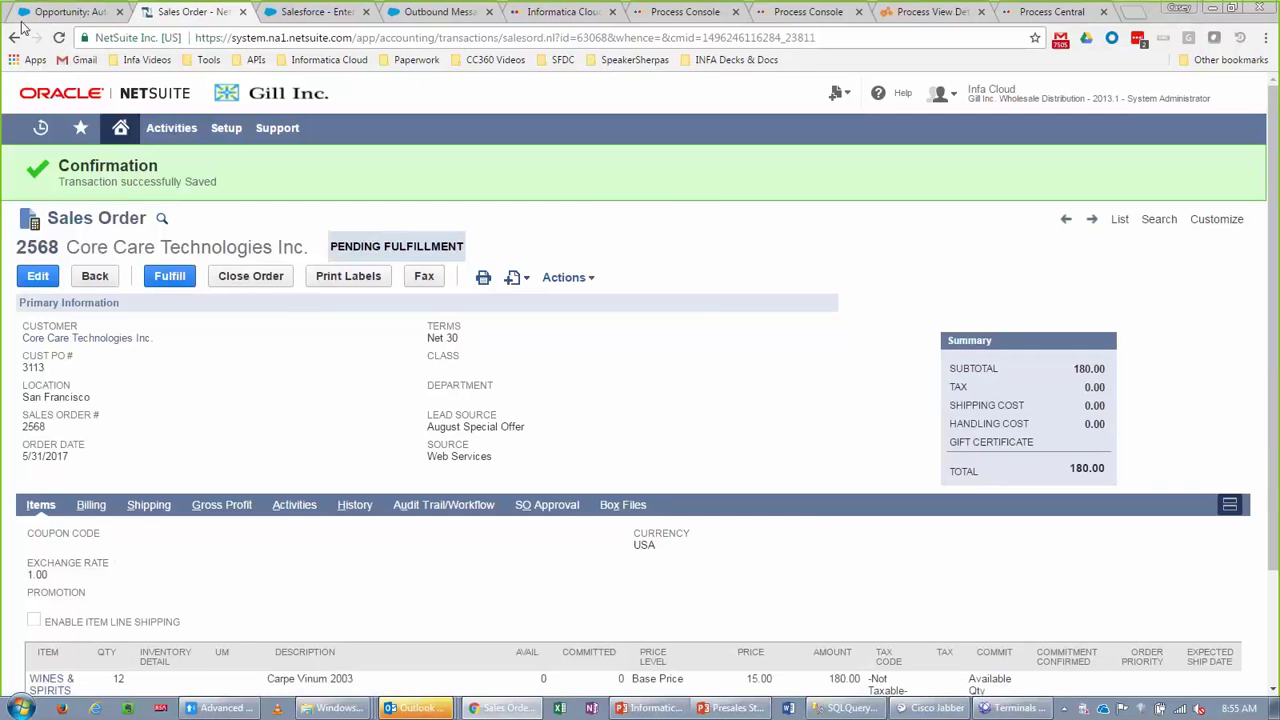
Step: Return to the Core Care Technologies auto-opportunity in Salesforce and reload it to check its customer PO number
left_click(64, 14)
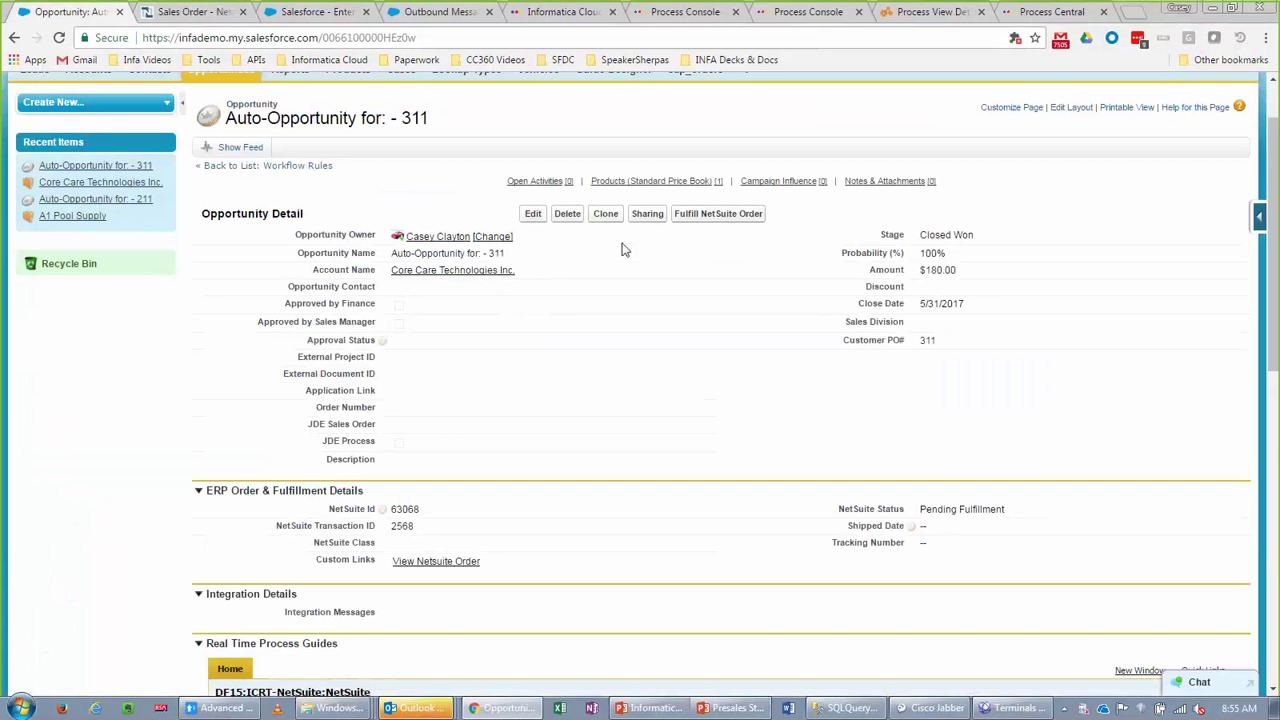
left_click(60, 38)
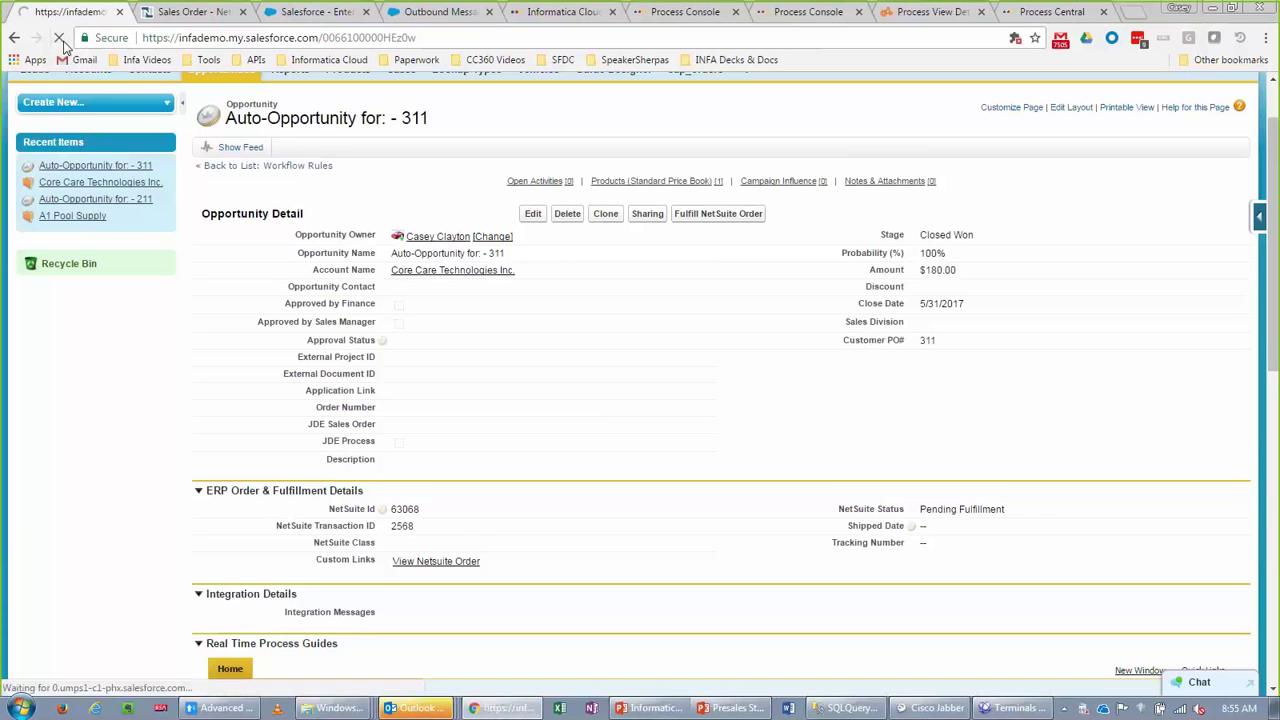